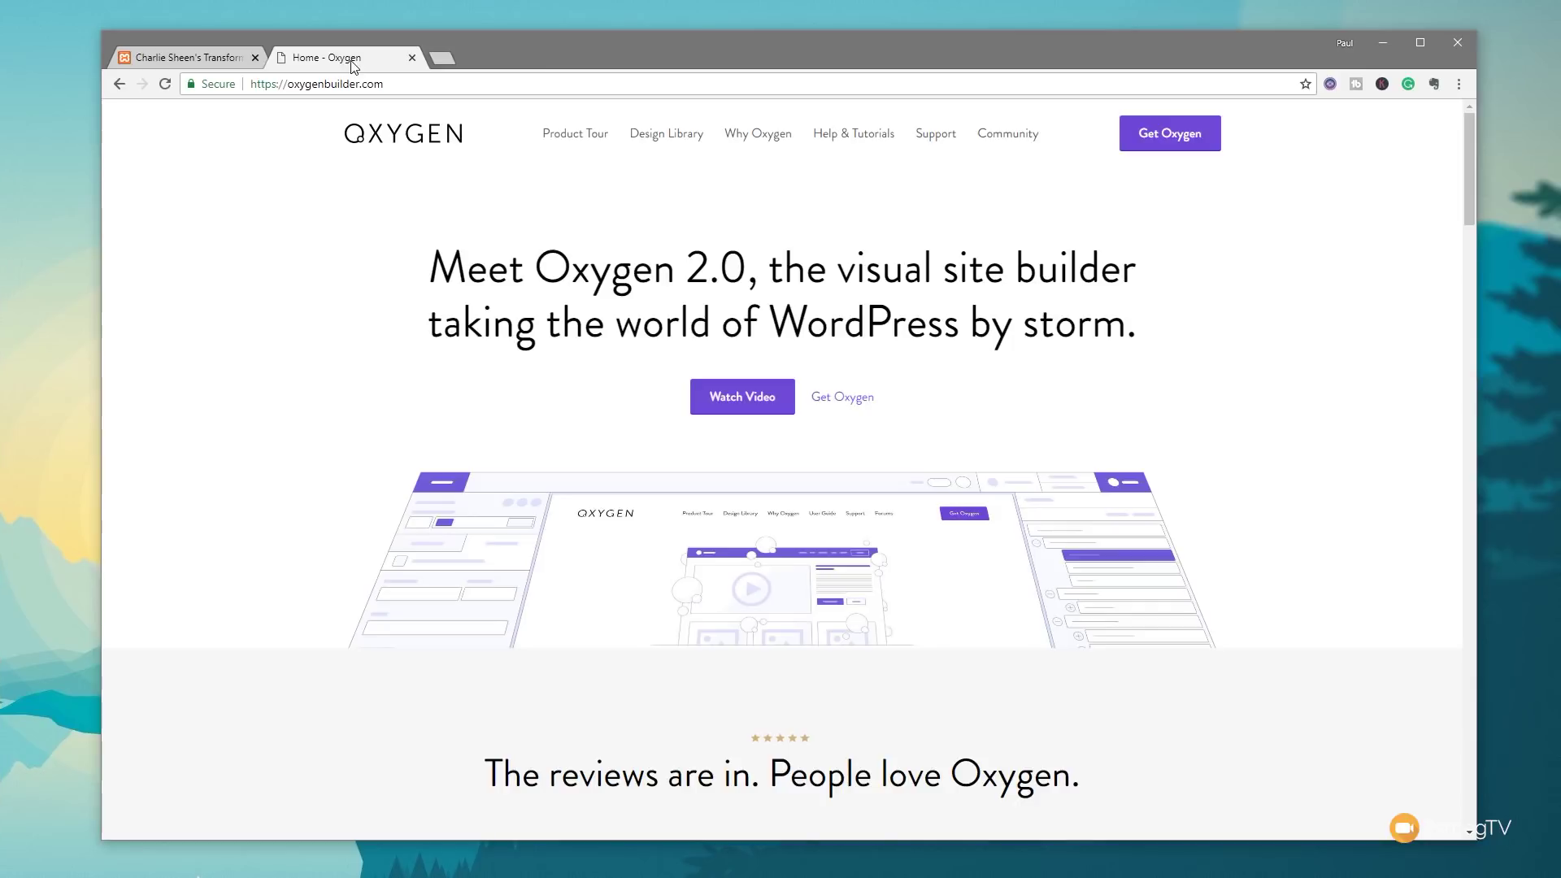
Step: Review the live Charlie Sheen's Transformation post, scrolling through its video and content and selecting the title
{"action": "left_click", "coordinate": [183, 62]}
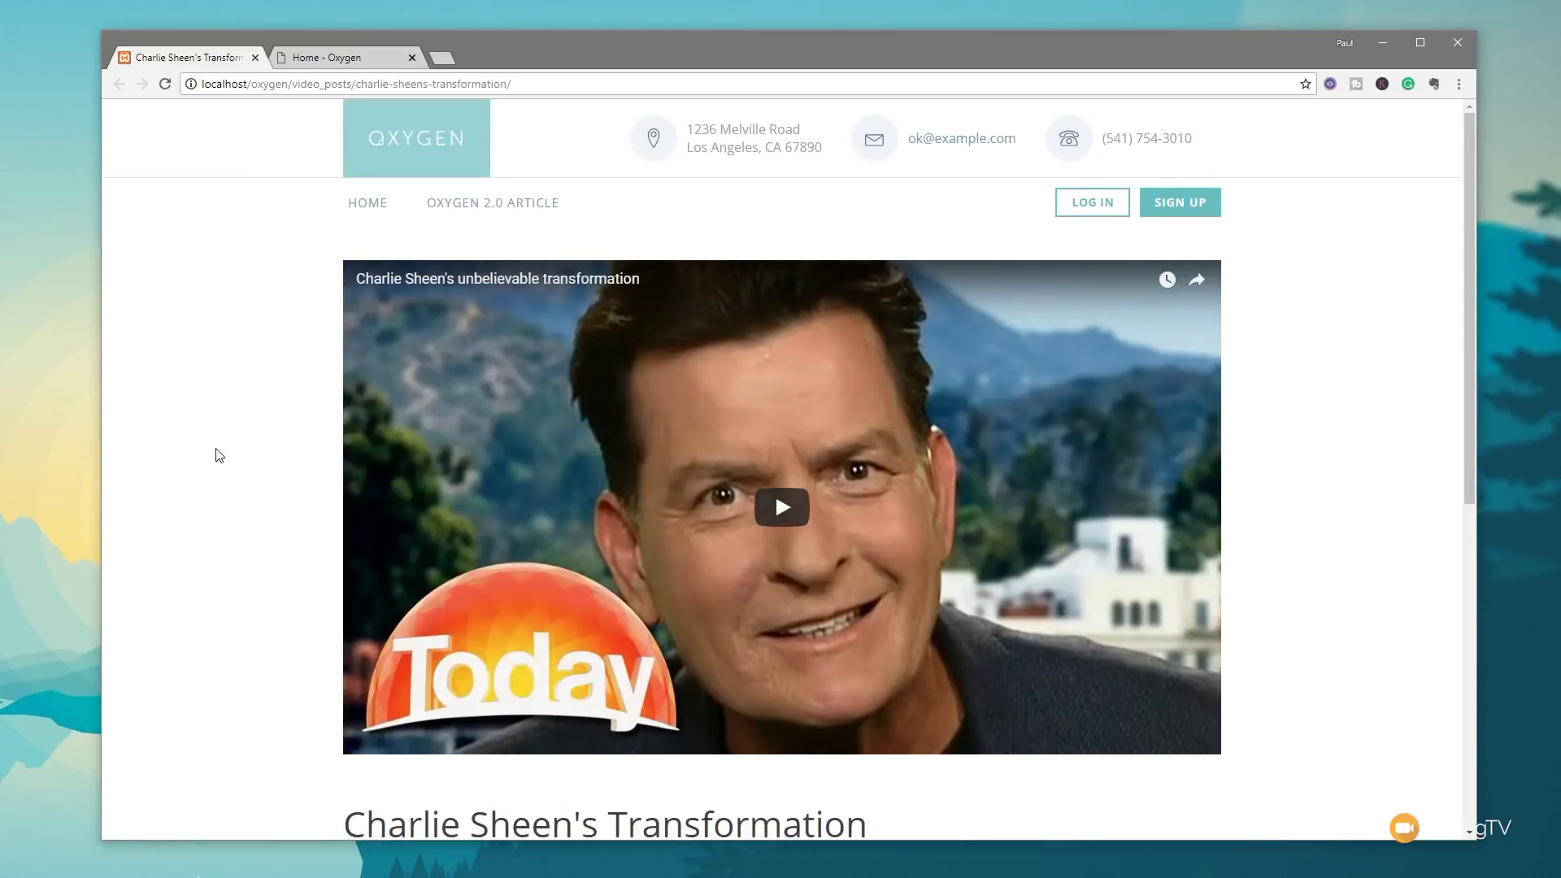
{"action": "scroll", "coordinate": [220, 451], "scroll_direction": "down", "scroll_amount": 5}
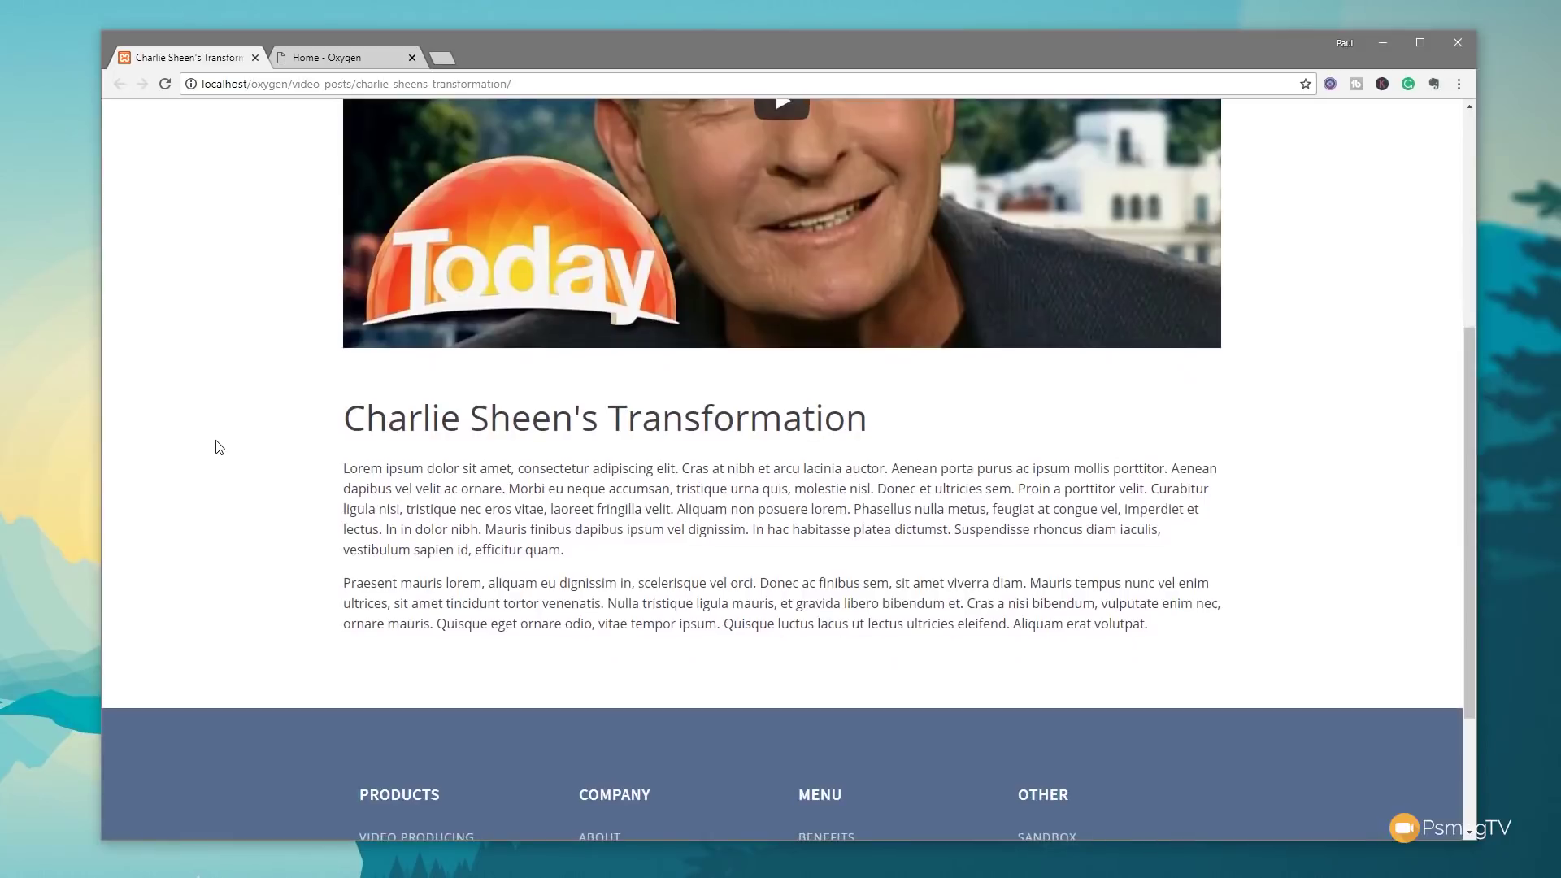
{"action": "scroll", "coordinate": [219, 448], "scroll_direction": "up", "scroll_amount": 5}
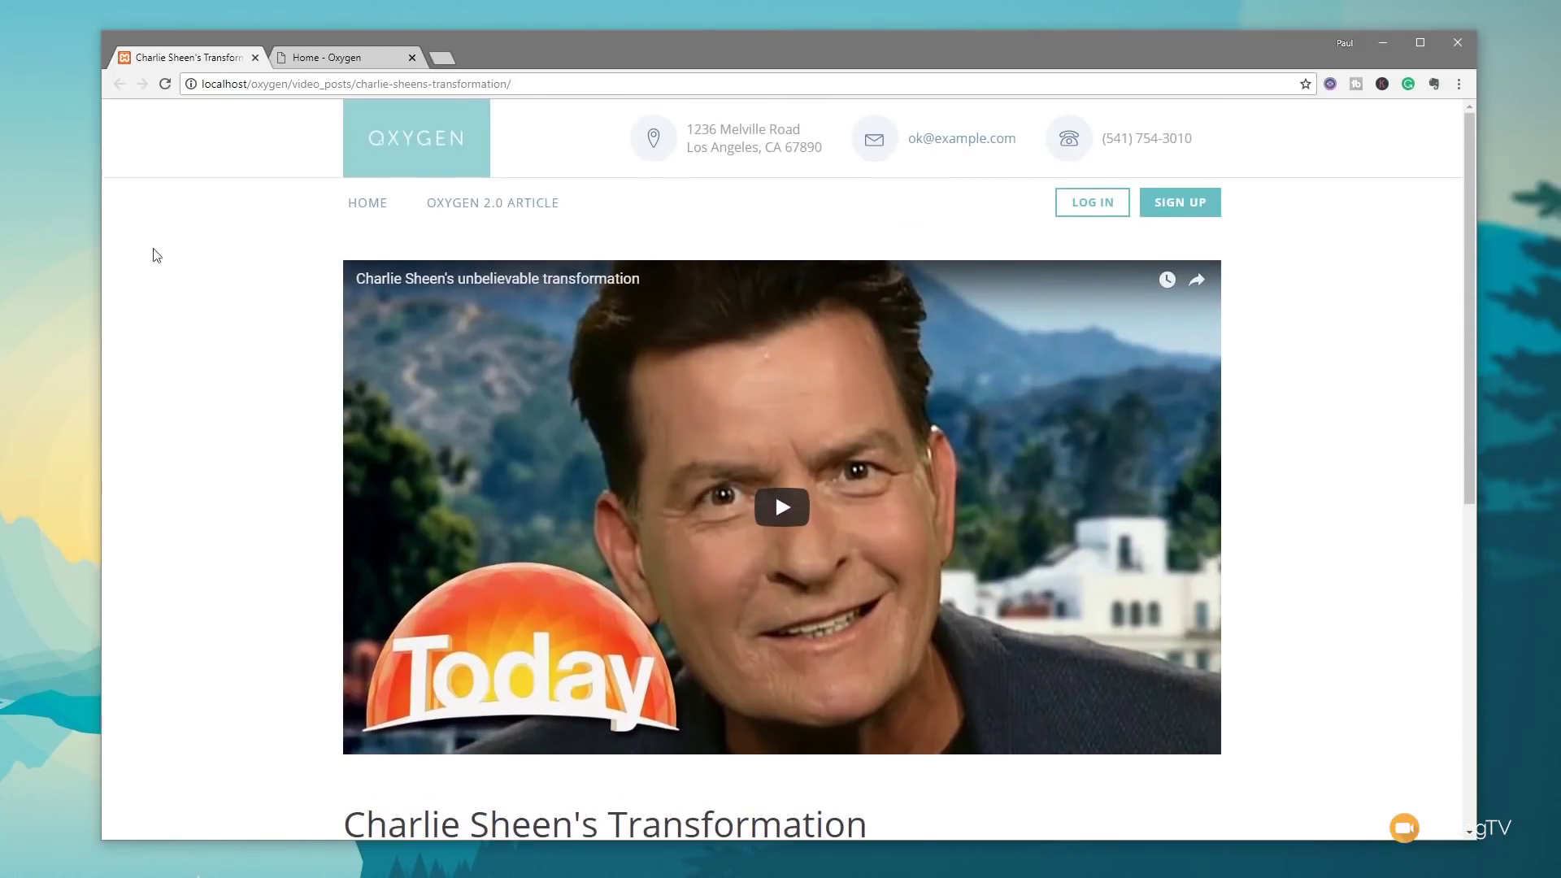
{"action": "scroll", "coordinate": [1304, 537], "scroll_direction": "down", "scroll_amount": 7}
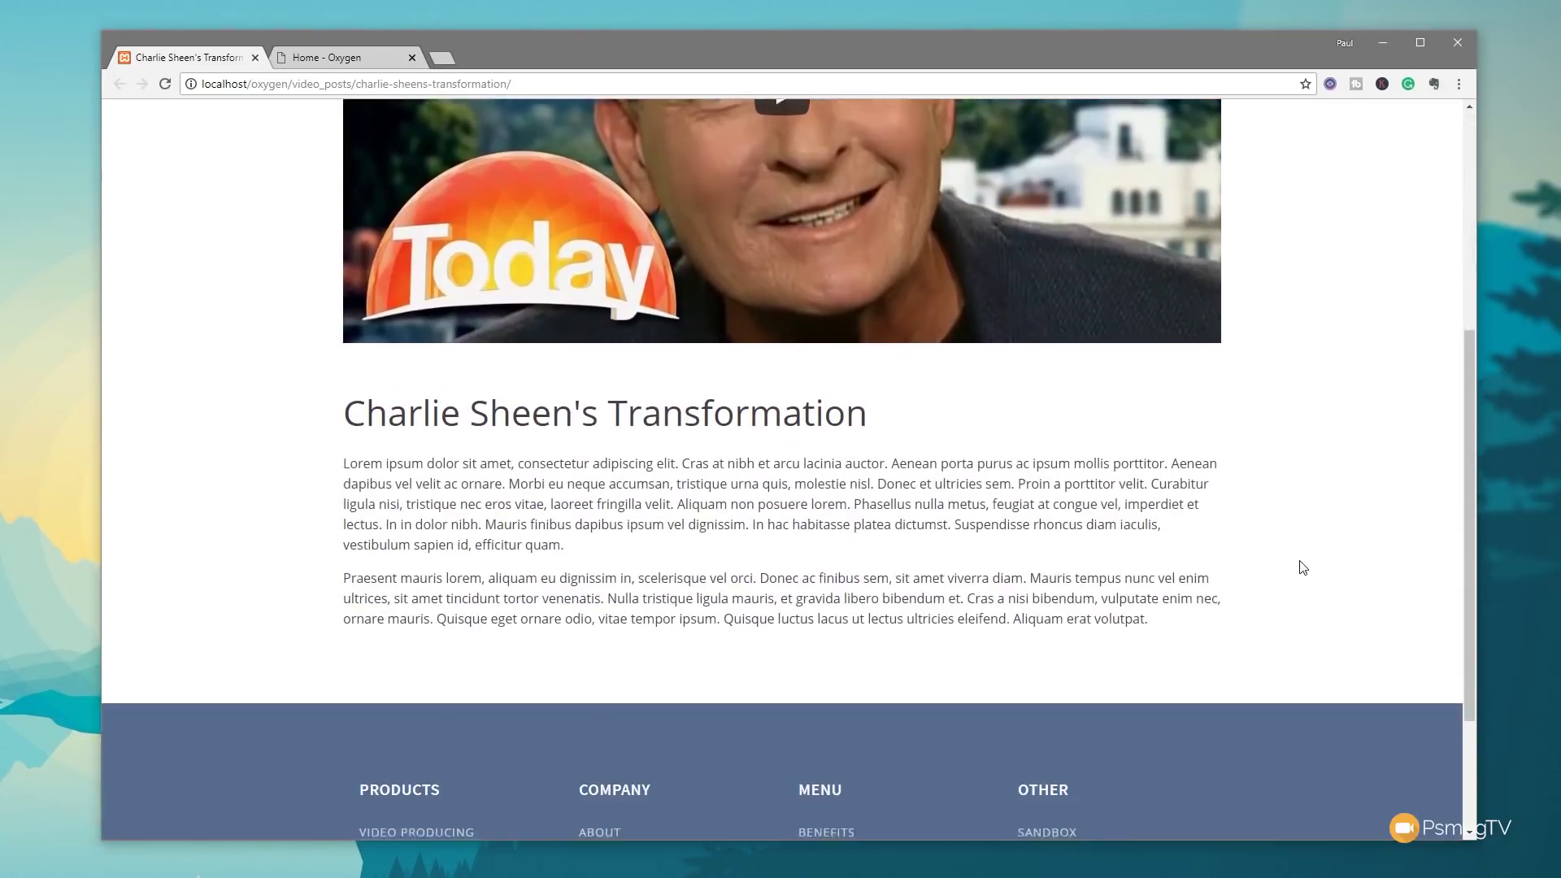
{"action": "scroll", "coordinate": [1252, 504], "scroll_direction": "up", "scroll_amount": 4}
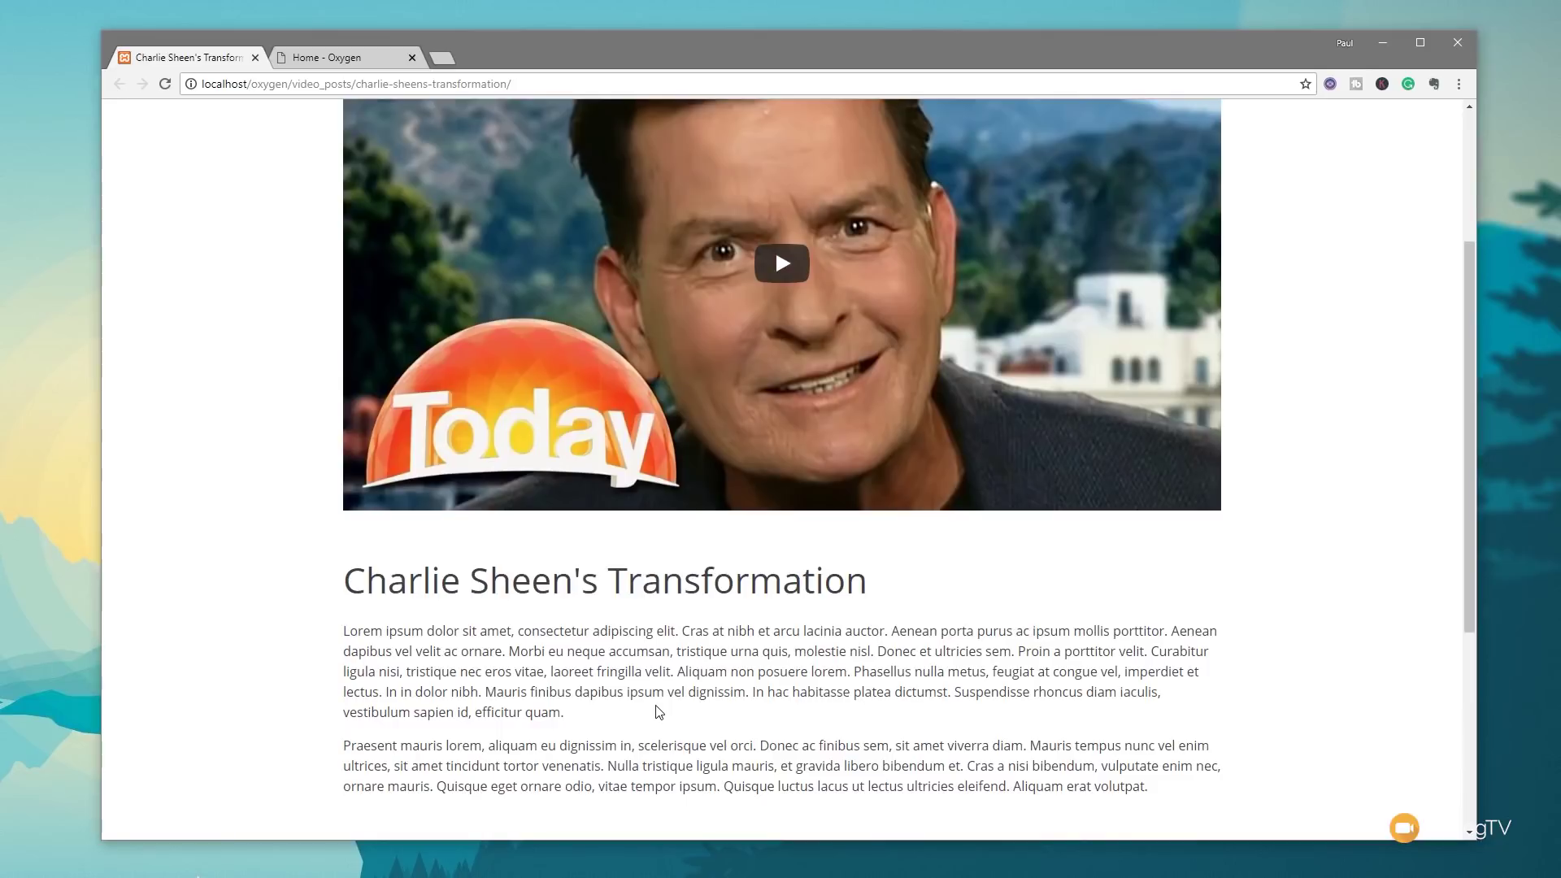
{"action": "scroll", "coordinate": [309, 541], "scroll_direction": "up", "scroll_amount": 2}
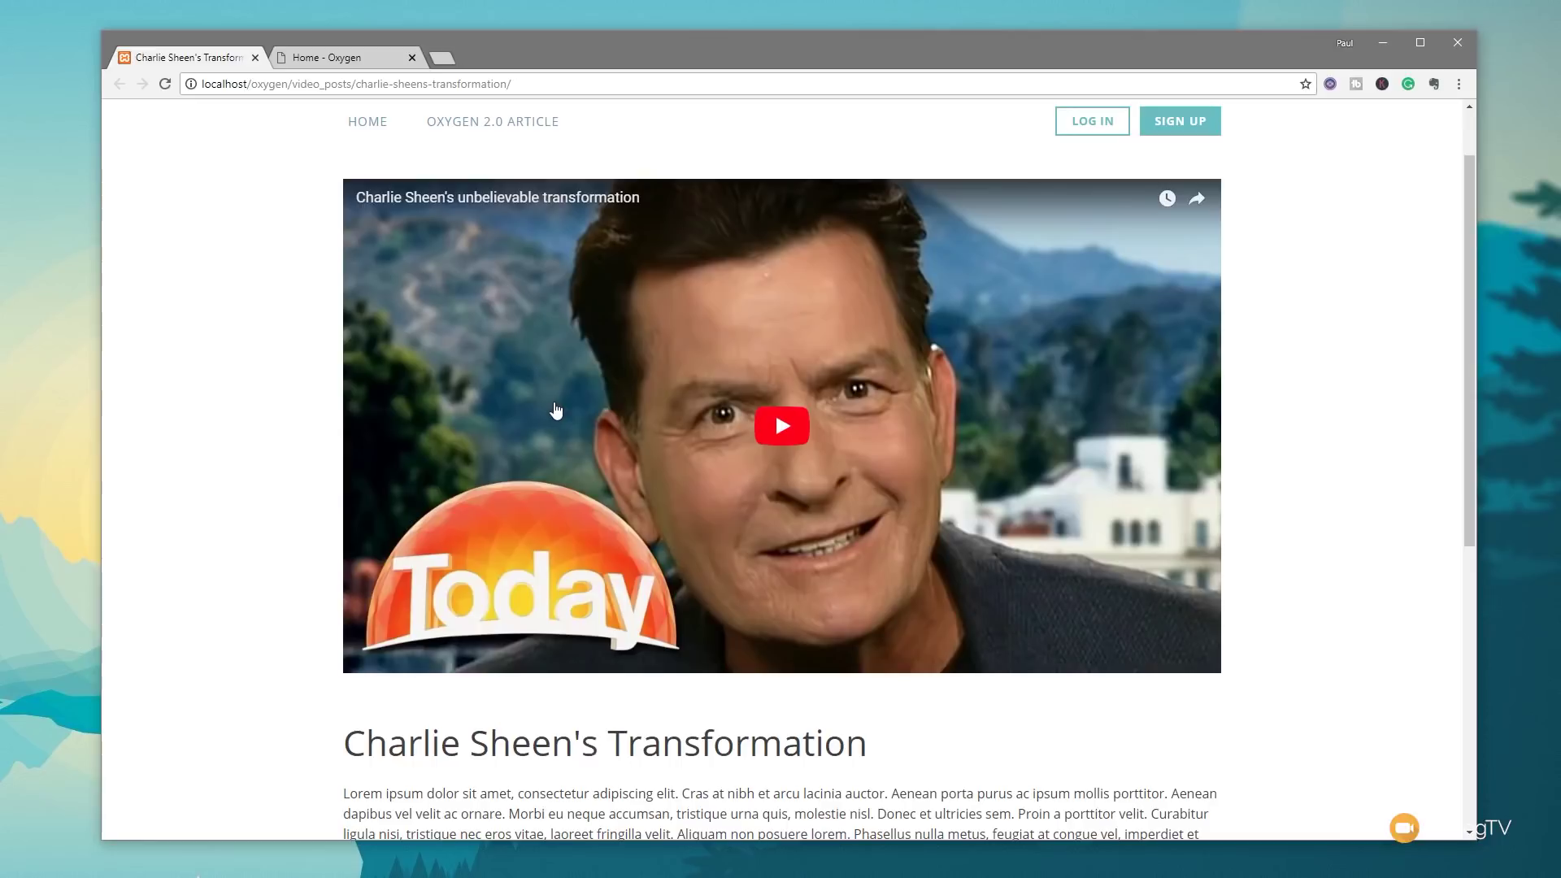
{"action": "scroll", "coordinate": [556, 410], "scroll_direction": "down", "scroll_amount": 3}
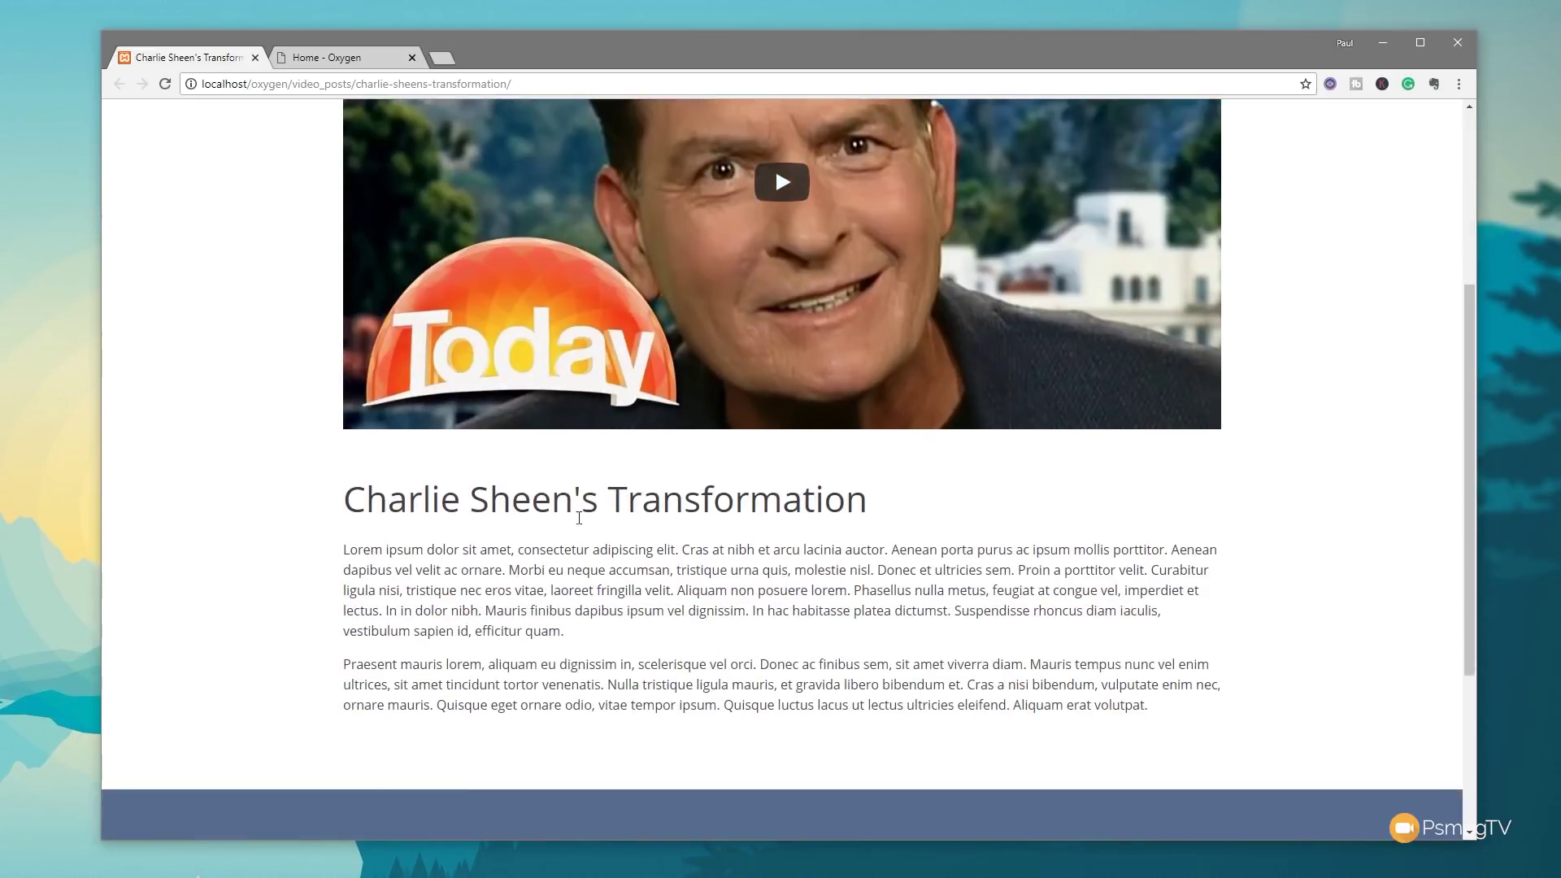
{"action": "left_click_drag", "start_coordinate": [882, 508], "coordinate": [388, 508]}
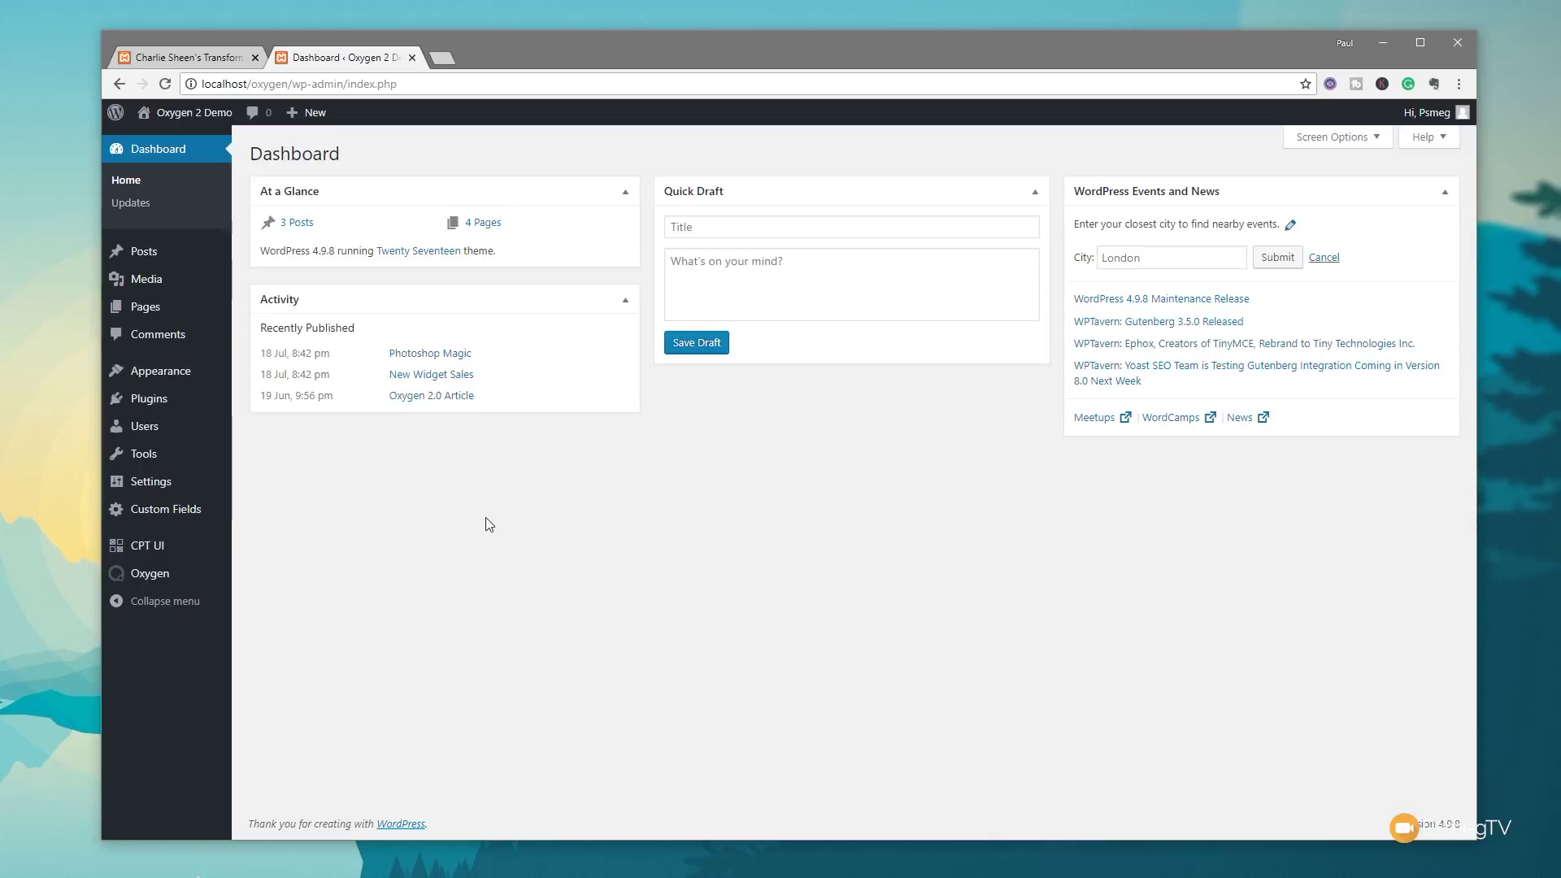
Step: On CPT UI's Add/Edit Post Types page, enter the post type slug video_posts
{"action": "mouse_move", "coordinate": [172, 555]}
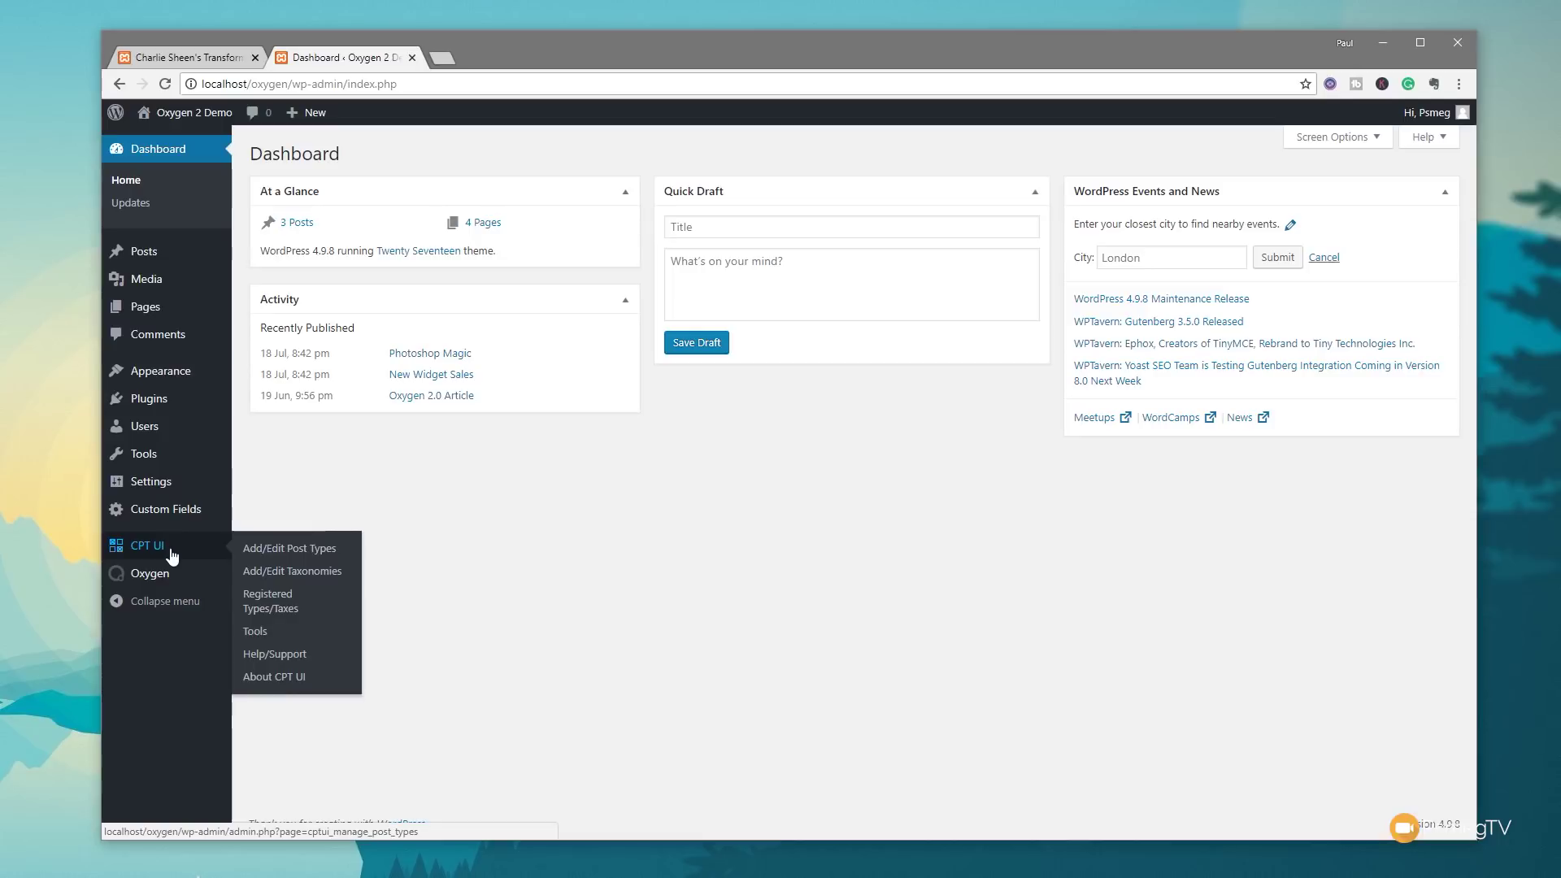
{"action": "left_click", "coordinate": [266, 550]}
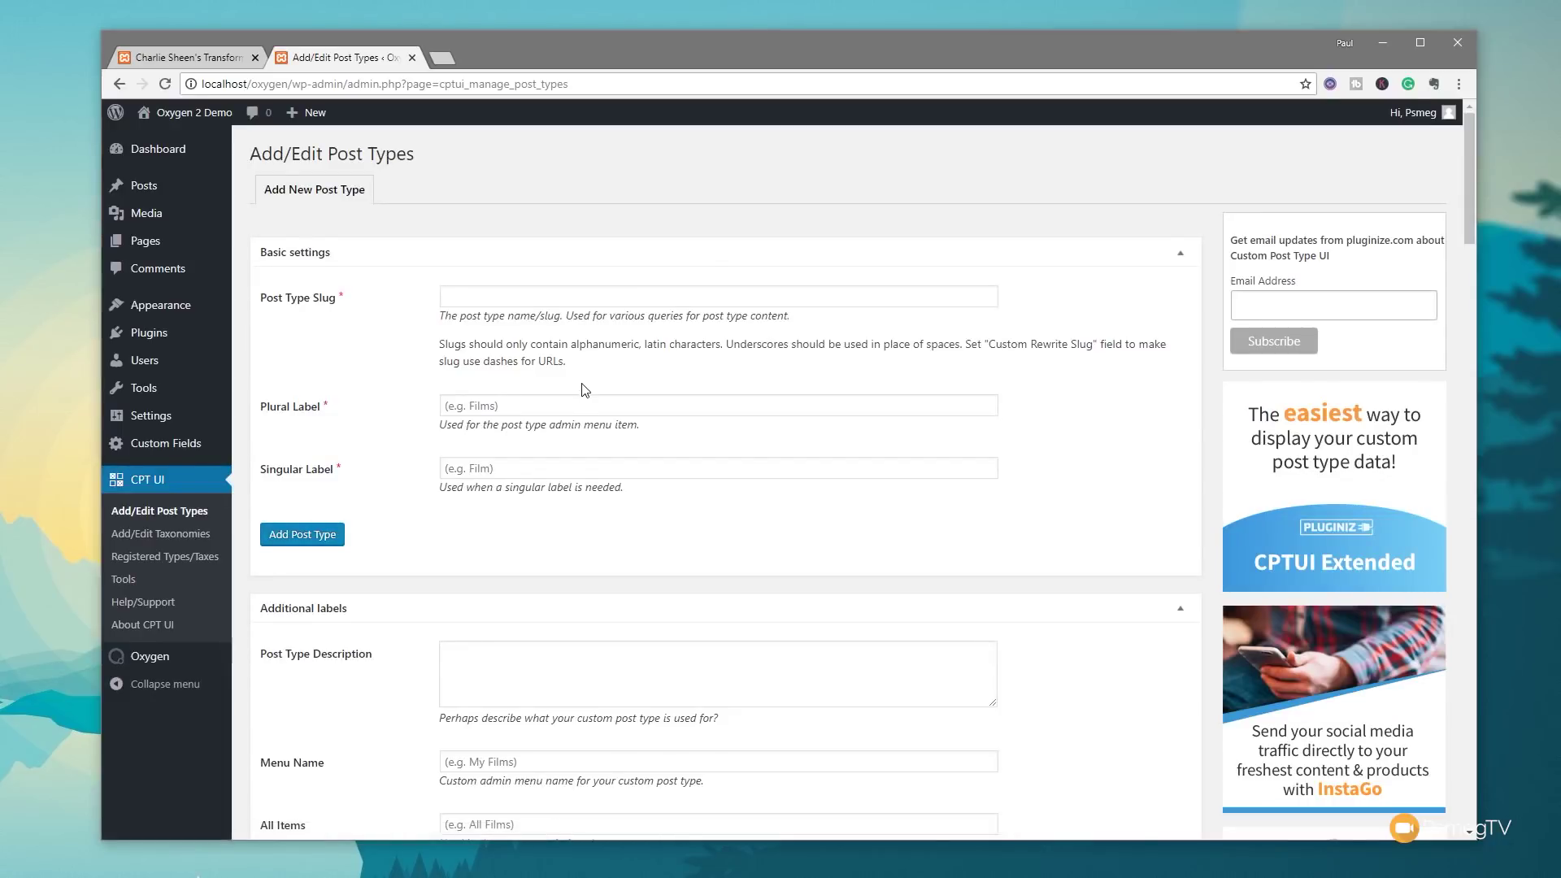
{"action": "left_click", "coordinate": [549, 299]}
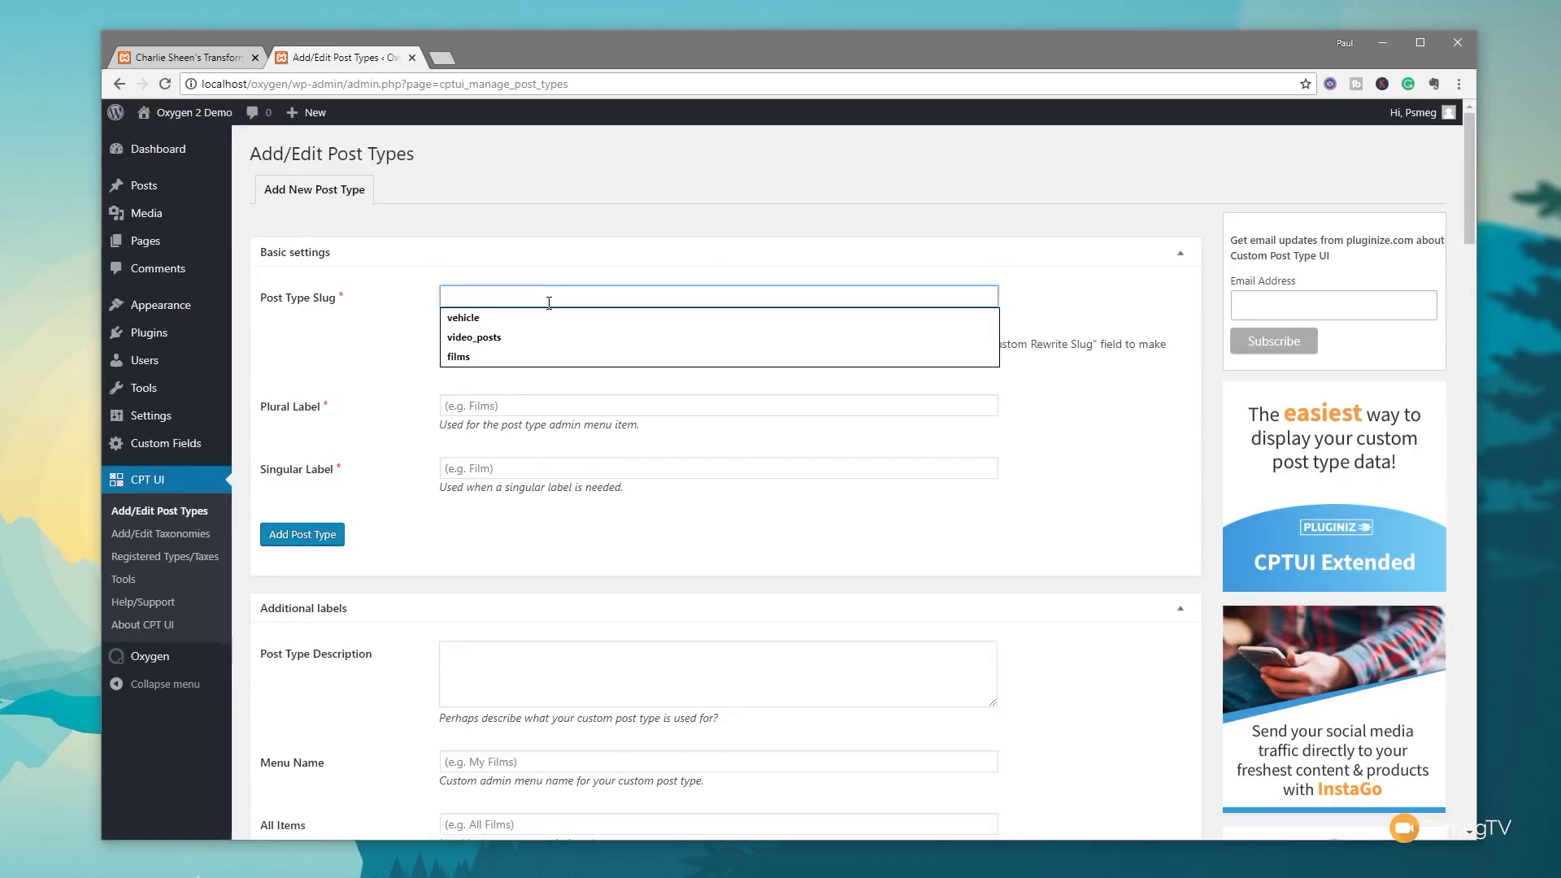
{"action": "type", "text": "v"}
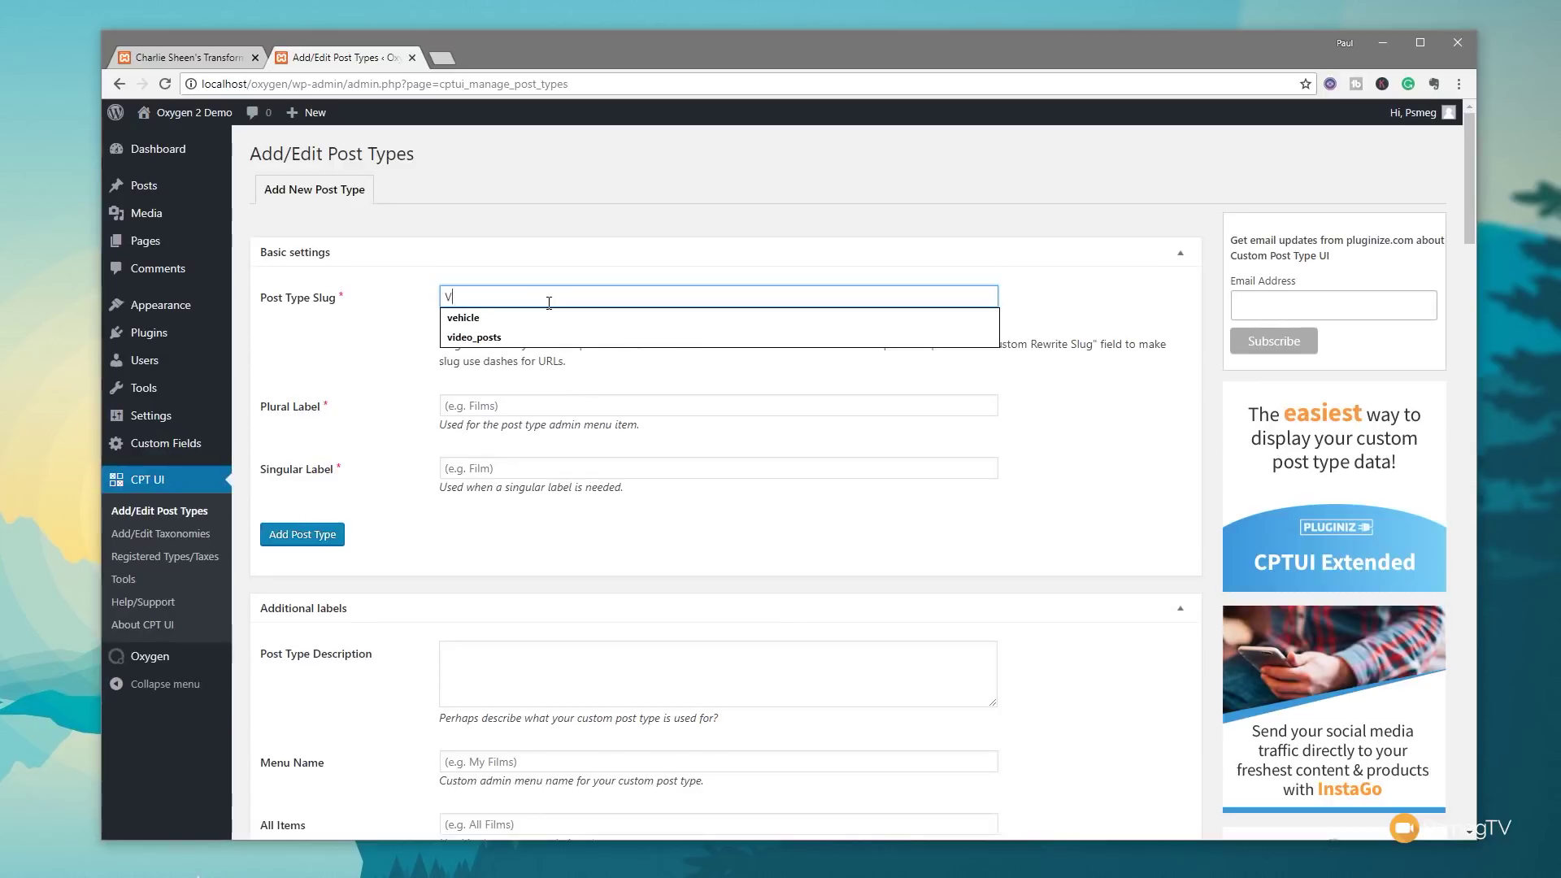
{"action": "type", "text": "ideo_poat"}
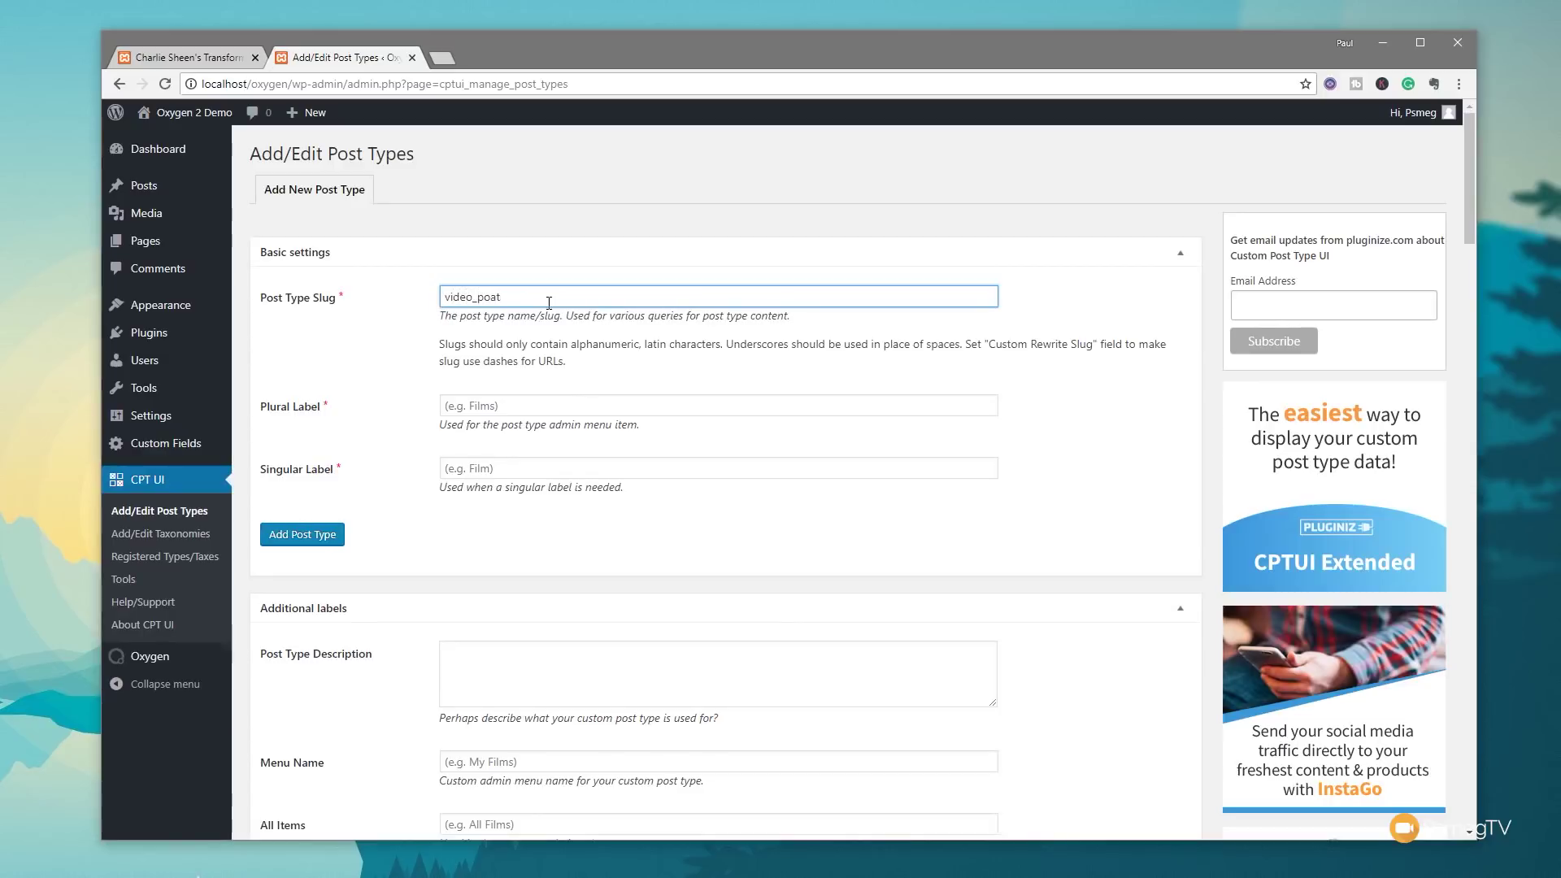
{"action": "key", "text": "BackSpace"}
{"action": "key", "text": "BackSpace"}
{"action": "type", "text": "sts"}
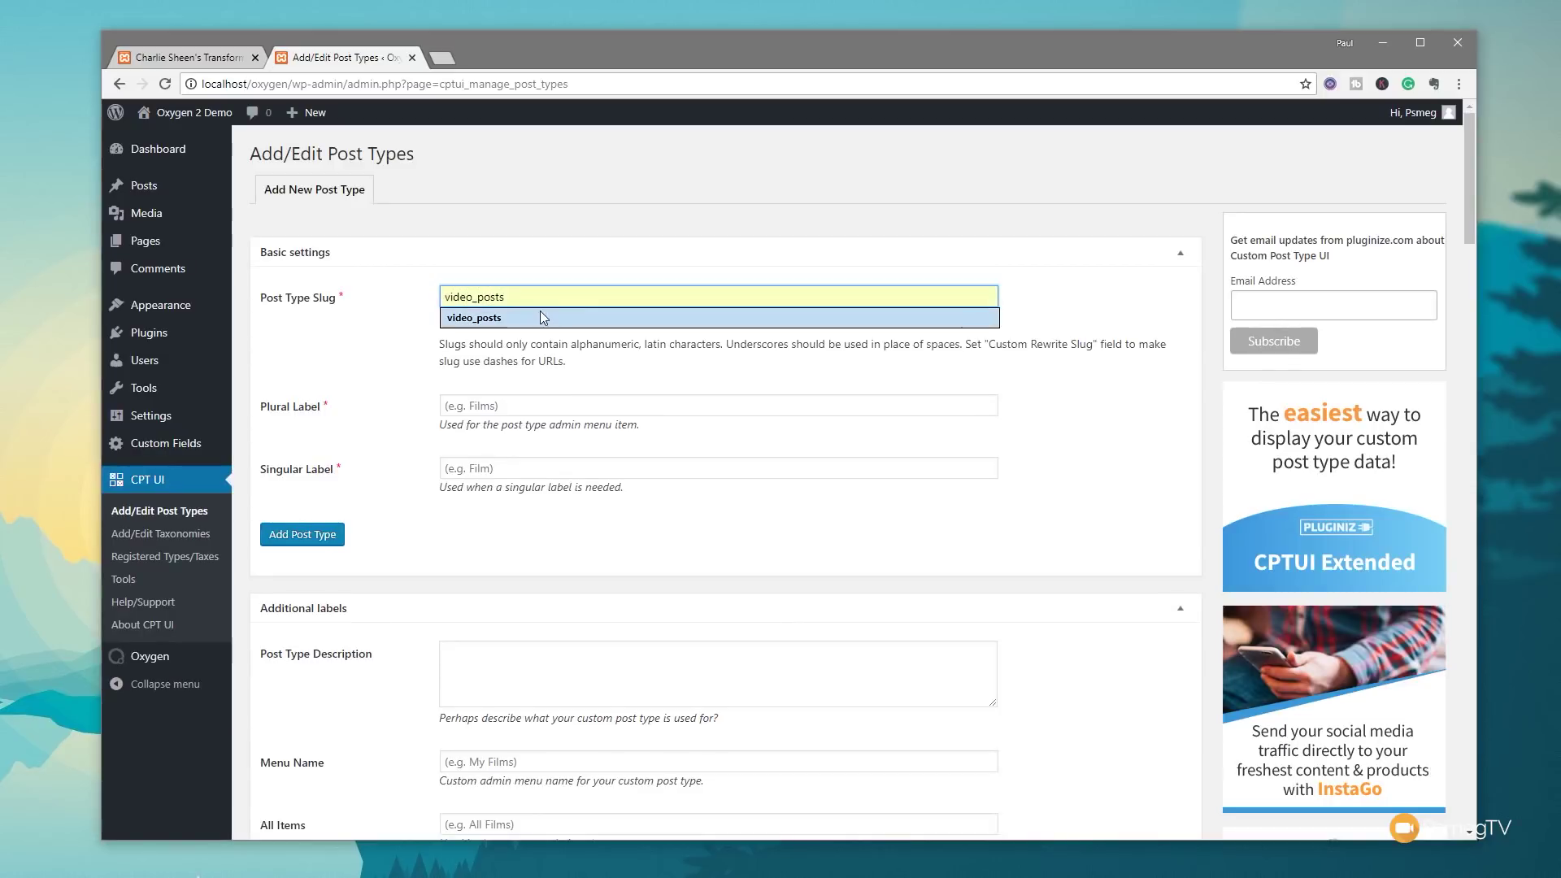
{"action": "left_click", "coordinate": [415, 312]}
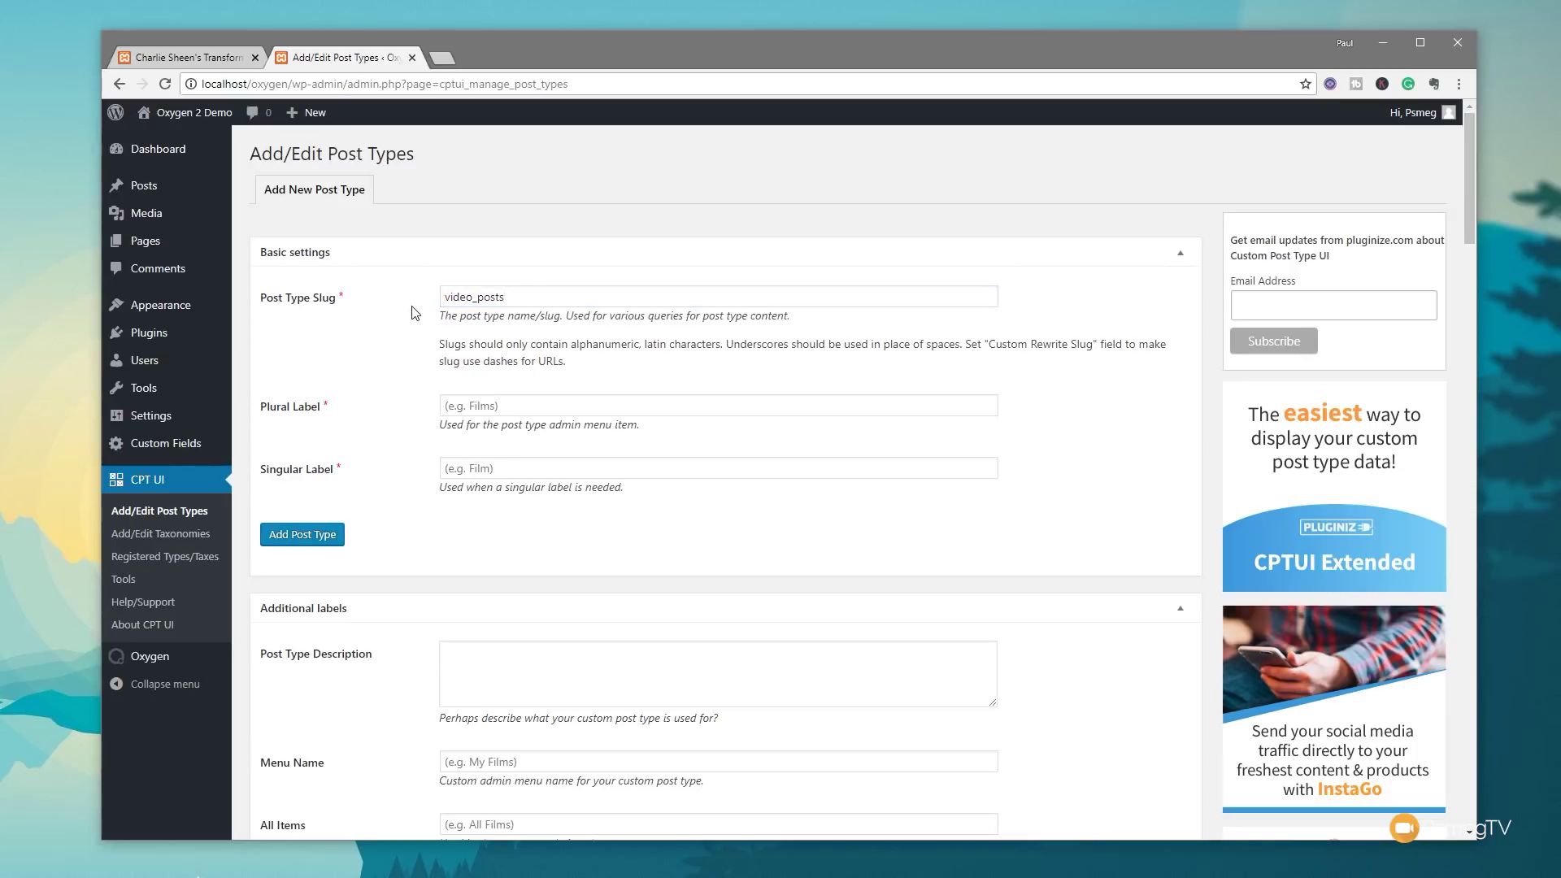
Step: Set plural label Video Posts and singular label Video Post, then add the post type
{"action": "left_click", "coordinate": [484, 406]}
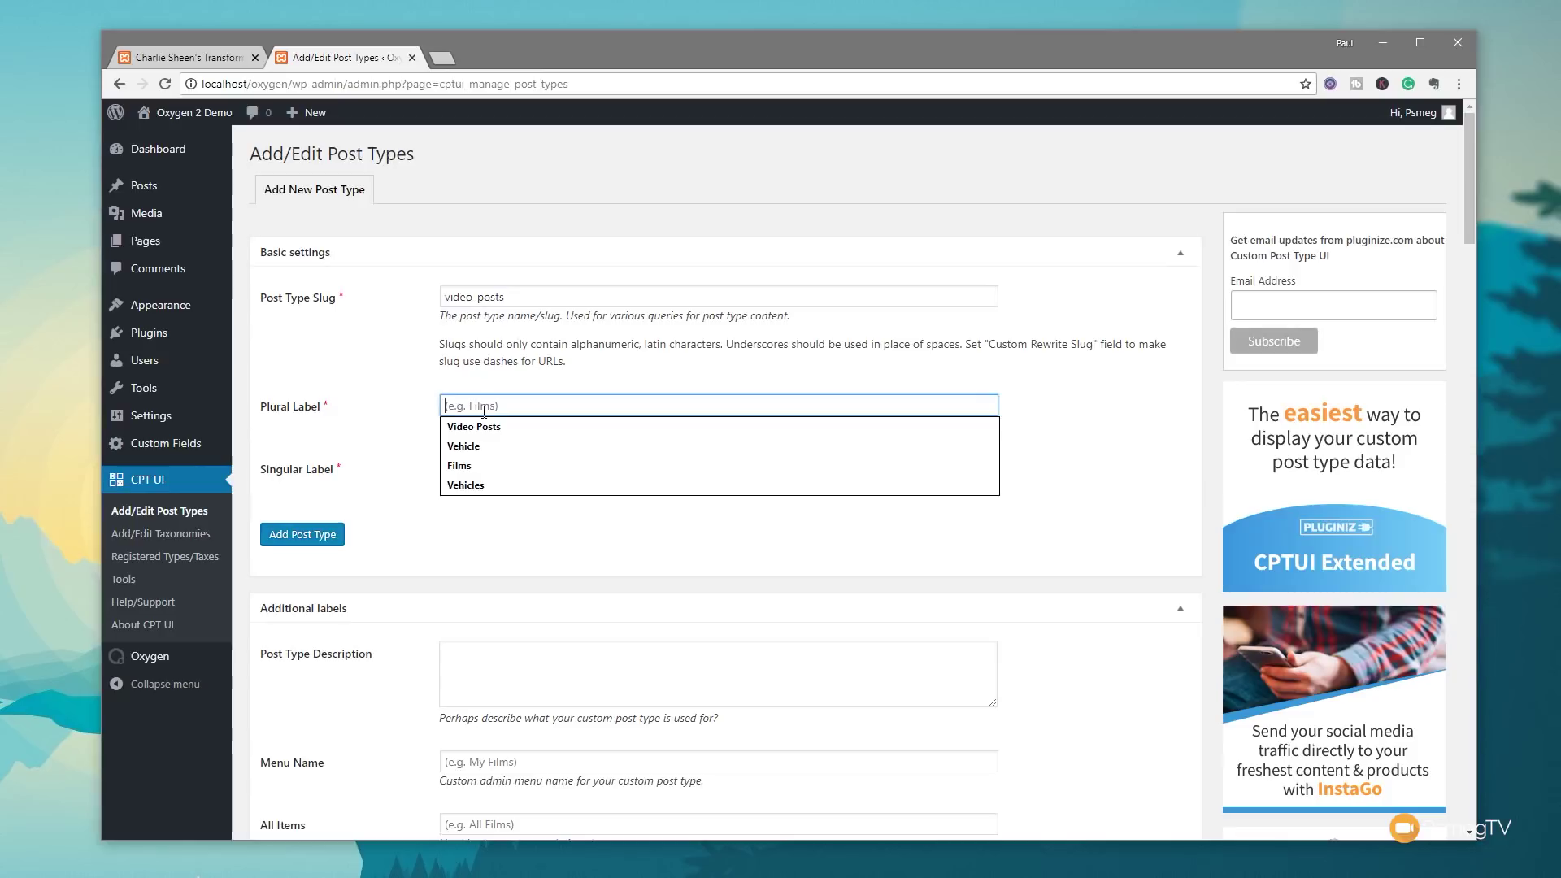
{"action": "left_click", "coordinate": [485, 428]}
{"action": "left_click", "coordinate": [484, 467]}
{"action": "left_click", "coordinate": [483, 491]}
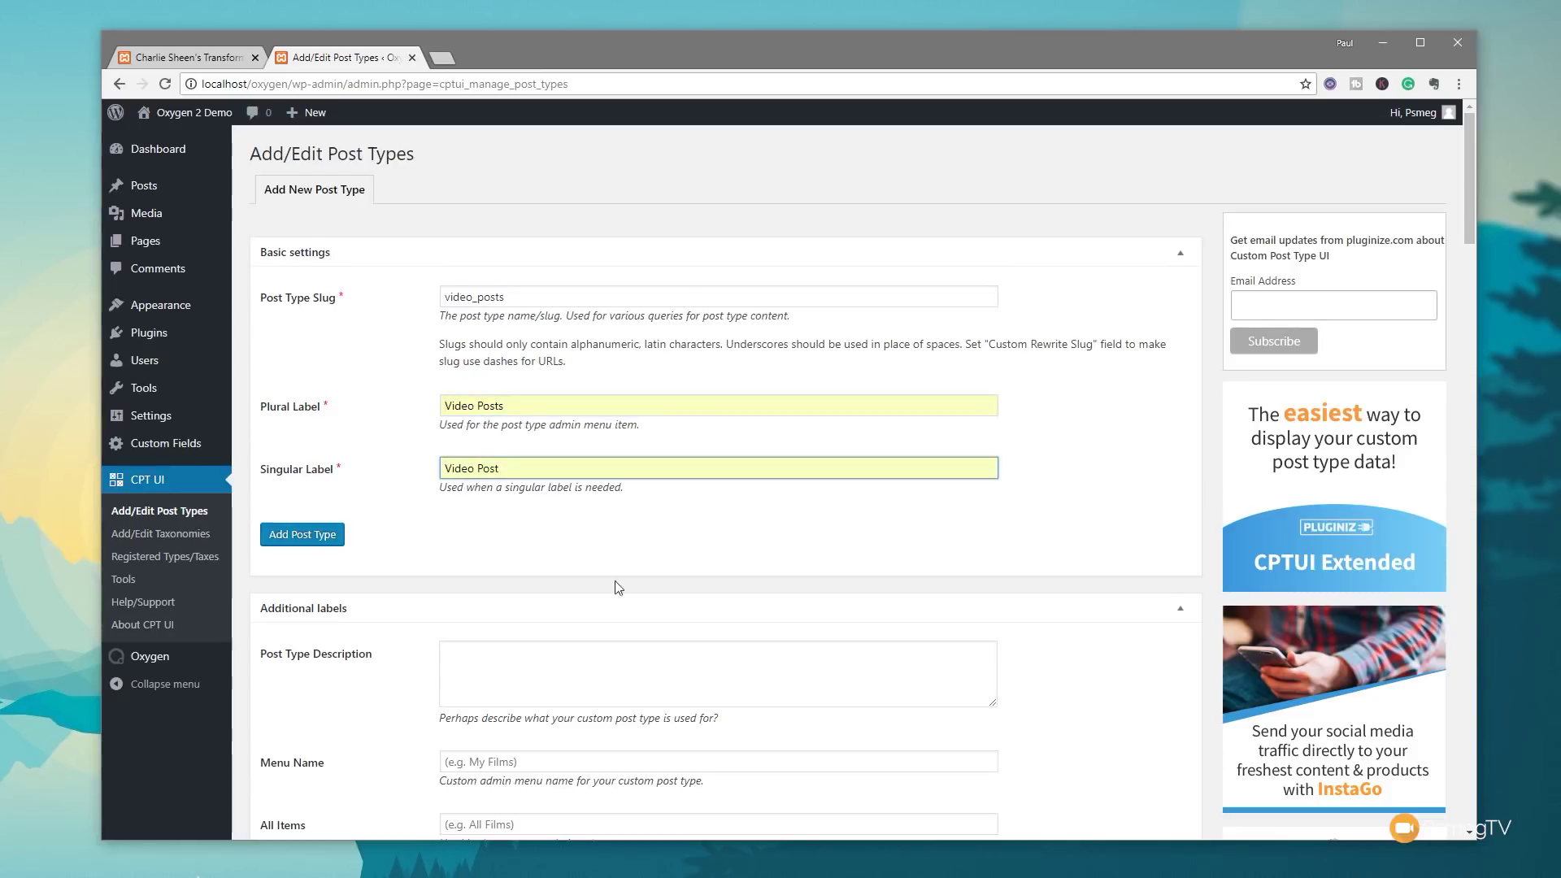
{"action": "scroll", "coordinate": [614, 581], "scroll_direction": "down", "scroll_amount": 2}
{"action": "scroll", "coordinate": [594, 613], "scroll_direction": "down", "scroll_amount": 3}
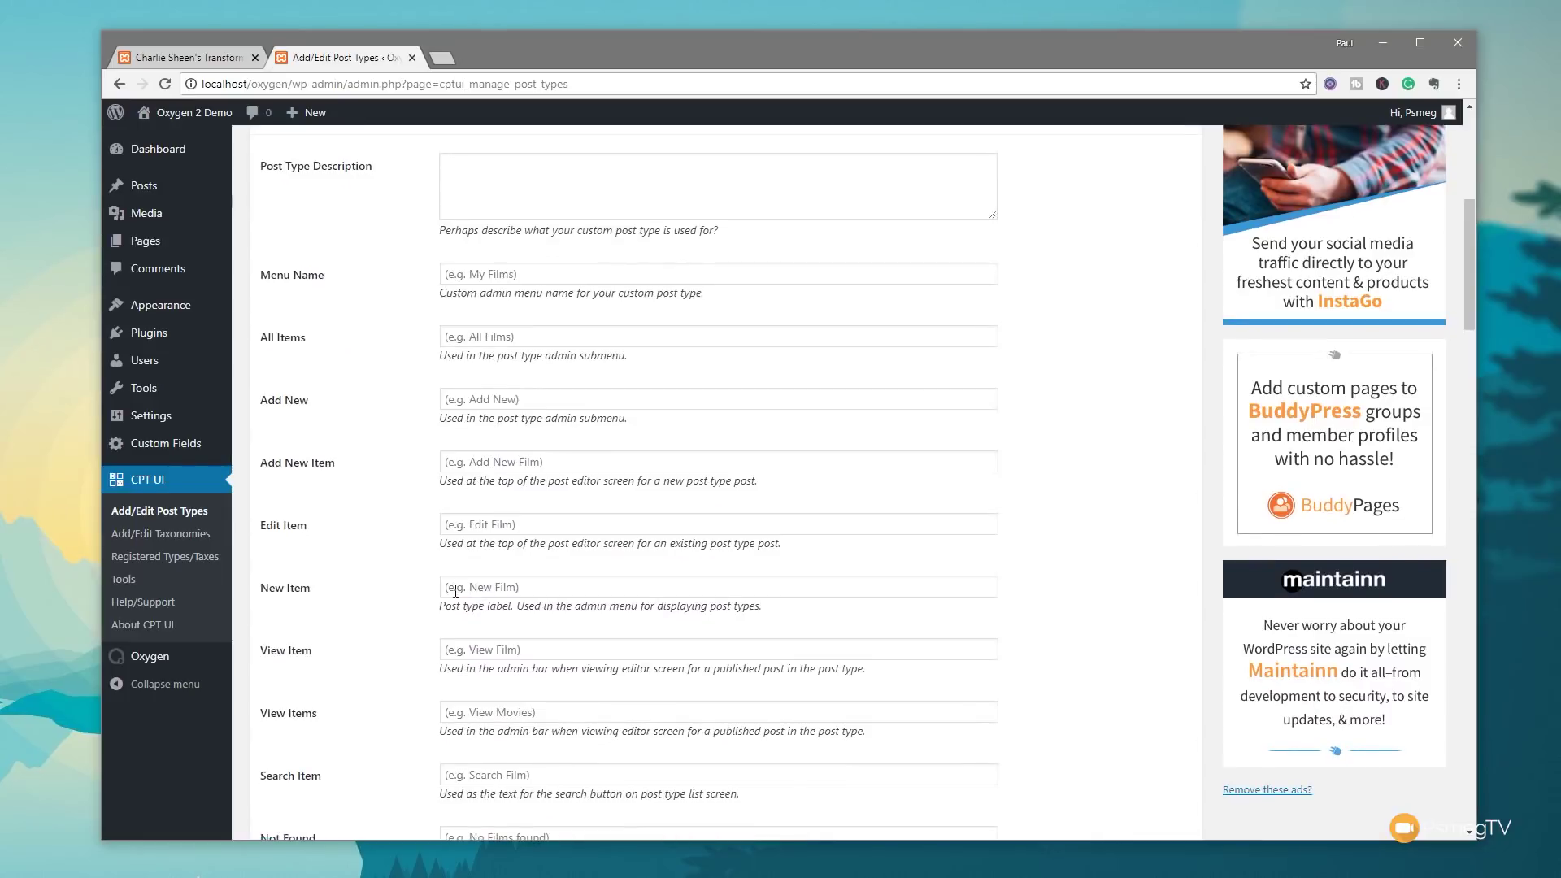
{"action": "scroll", "coordinate": [456, 591], "scroll_direction": "down", "scroll_amount": 12}
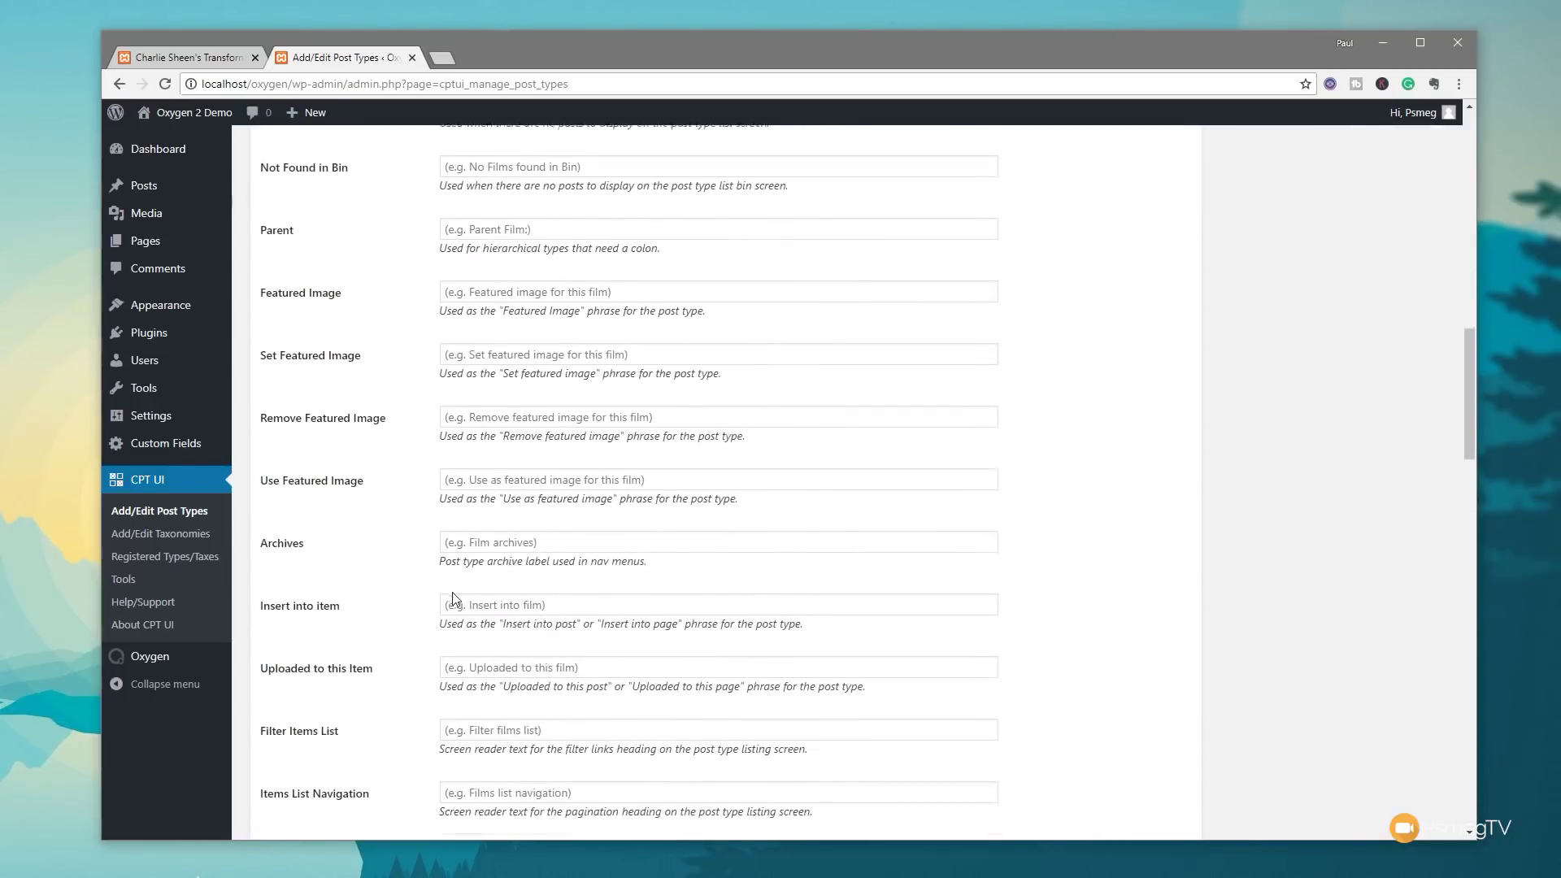
{"action": "scroll", "coordinate": [455, 594], "scroll_direction": "down", "scroll_amount": 4}
{"action": "scroll", "coordinate": [455, 597], "scroll_direction": "down", "scroll_amount": 4}
{"action": "scroll", "coordinate": [455, 597], "scroll_direction": "up", "scroll_amount": 17}
{"action": "scroll", "coordinate": [455, 599], "scroll_direction": "up", "scroll_amount": 10}
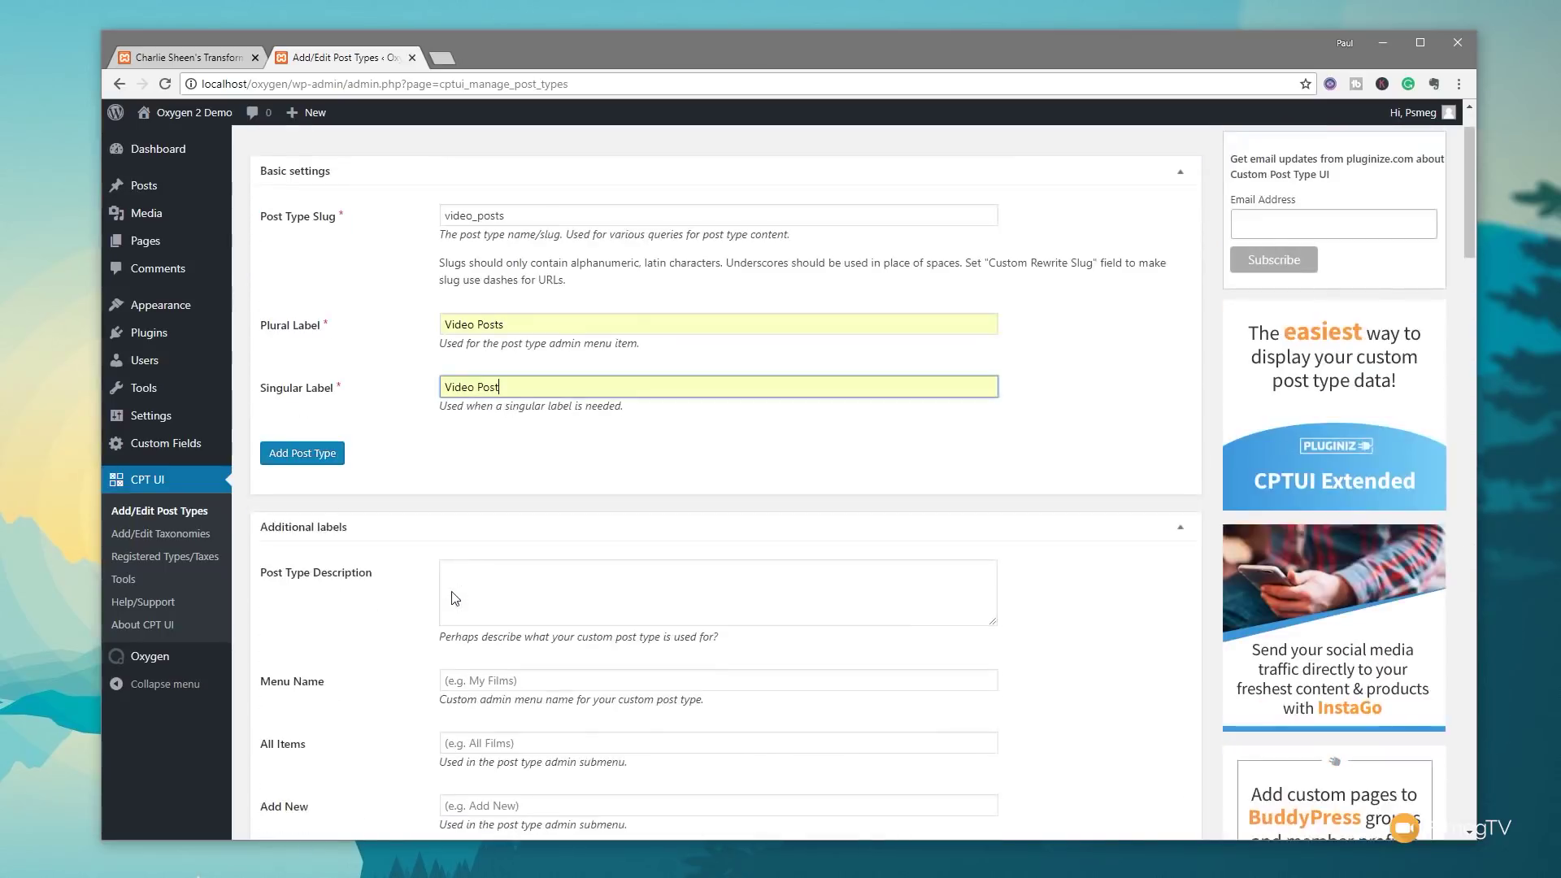
{"action": "left_click", "coordinate": [311, 536]}
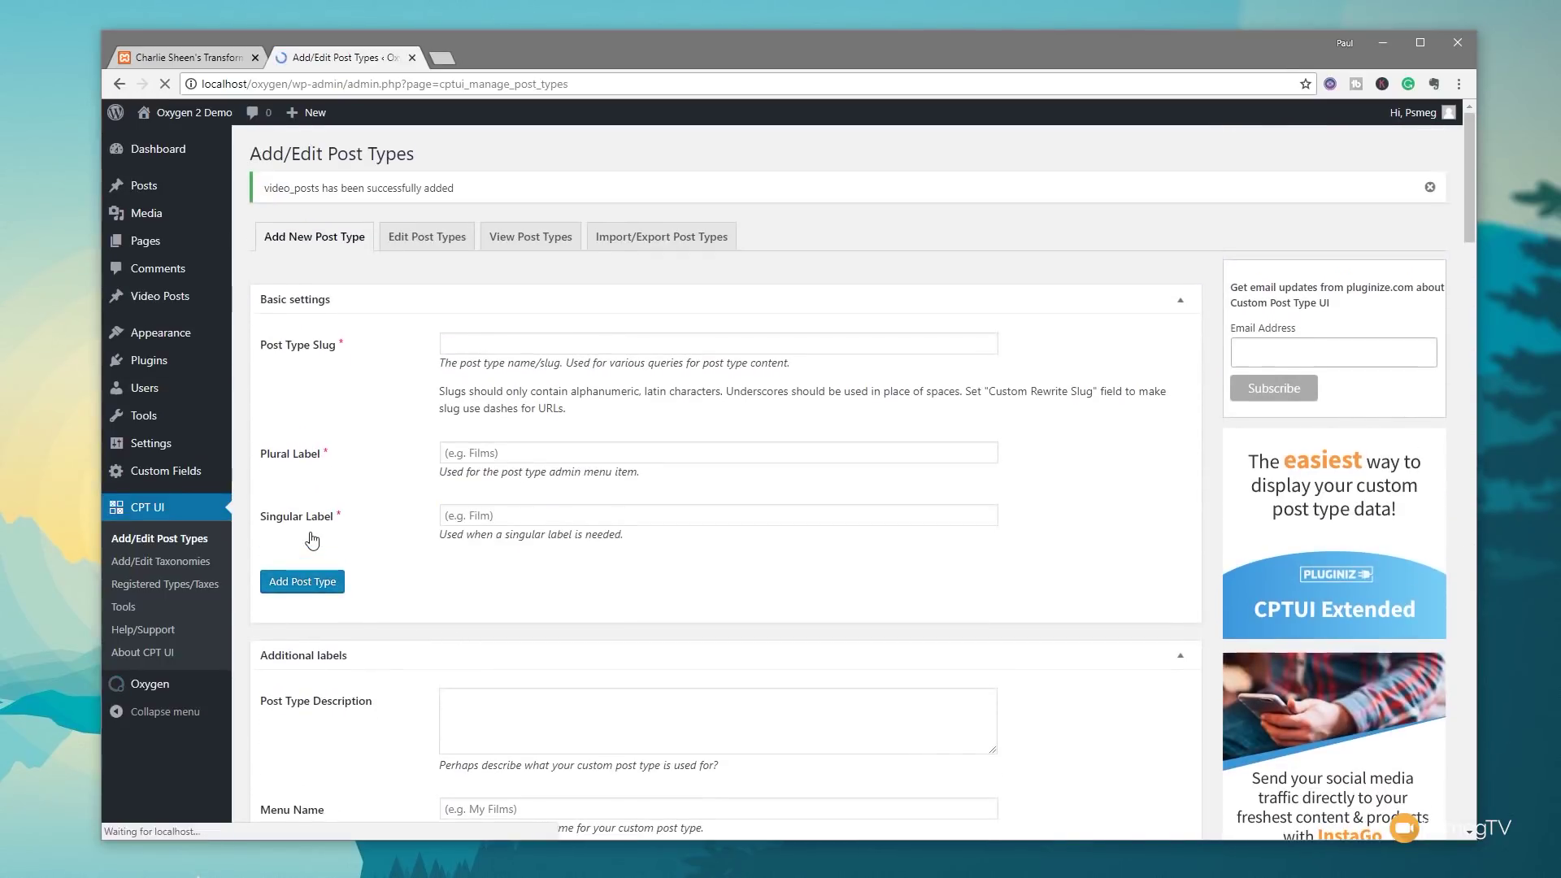
Step: Create a new ACF field group titled 'Video Details'
{"action": "mouse_move", "coordinate": [163, 300]}
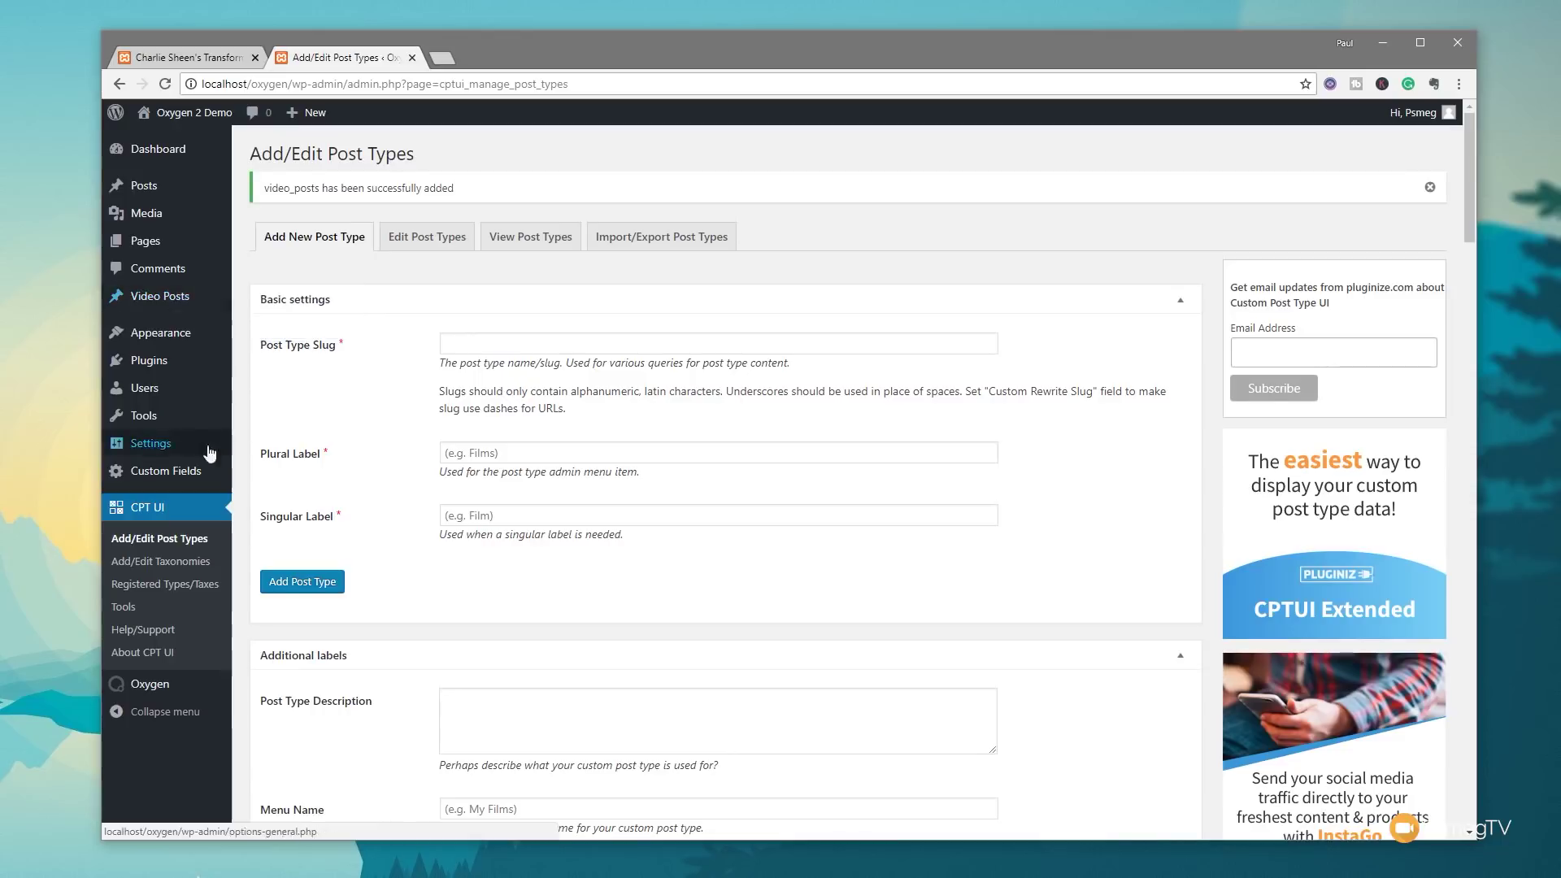
{"action": "mouse_move", "coordinate": [157, 482]}
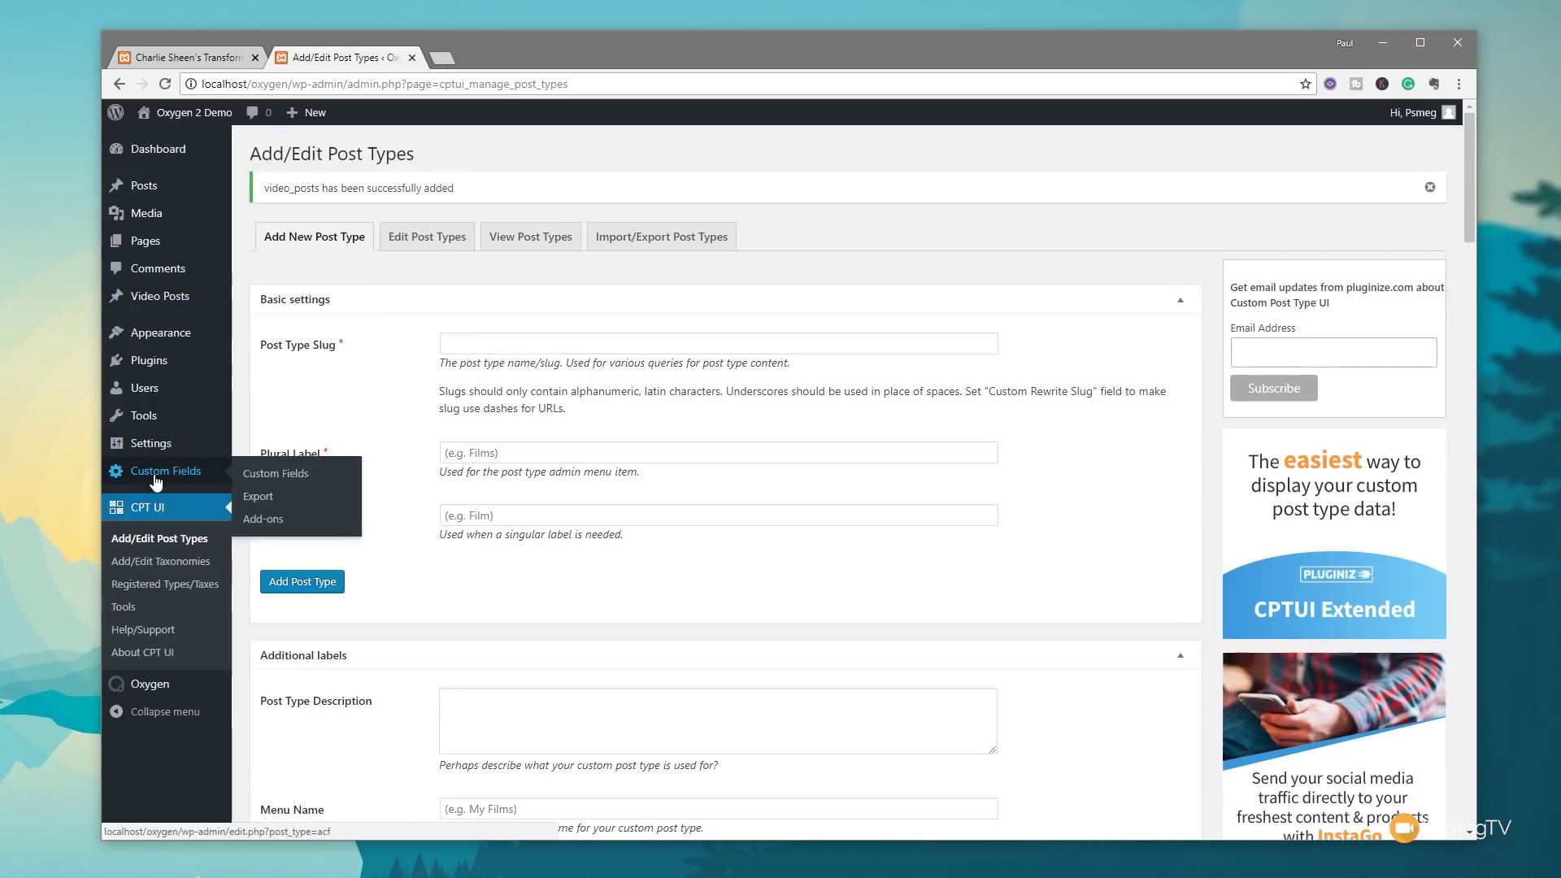
{"action": "left_click", "coordinate": [291, 480]}
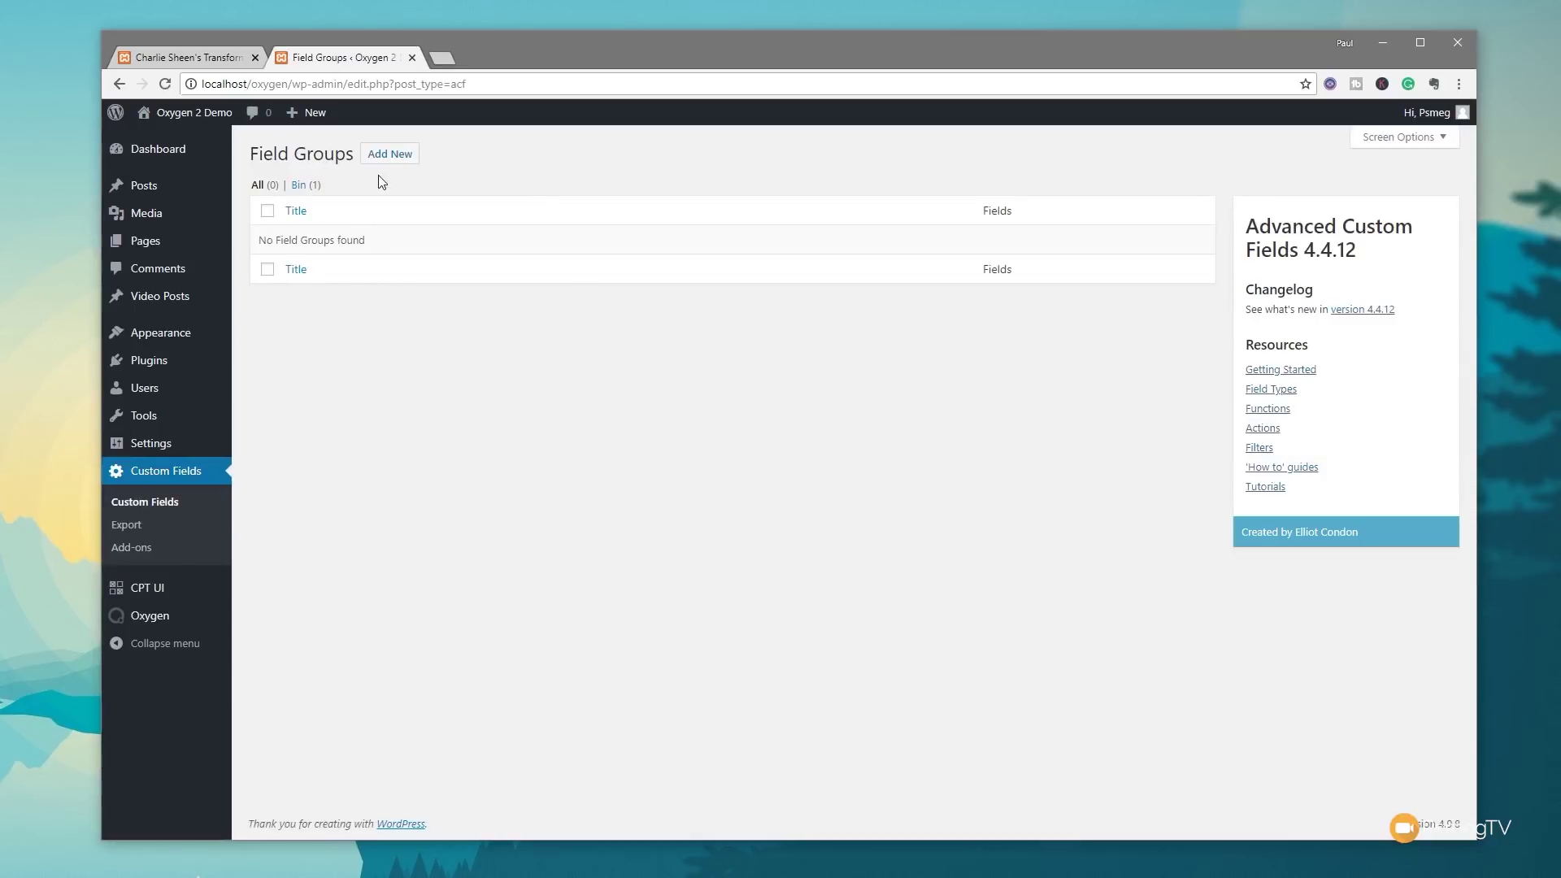
{"action": "left_click", "coordinate": [388, 163]}
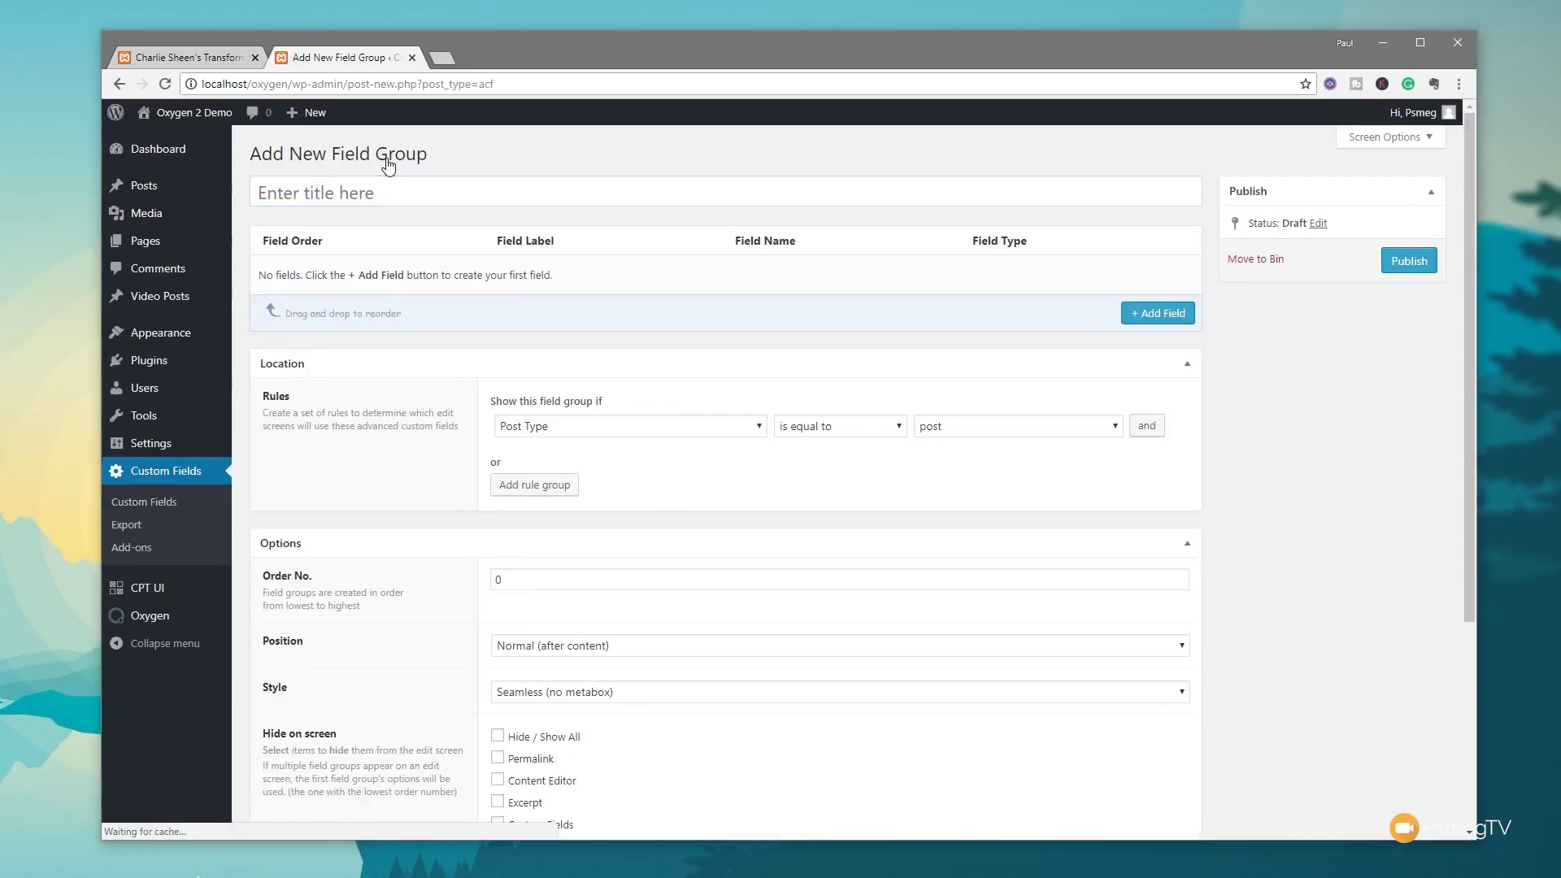
{"action": "left_click", "coordinate": [330, 196]}
{"action": "type", "text": "V"}
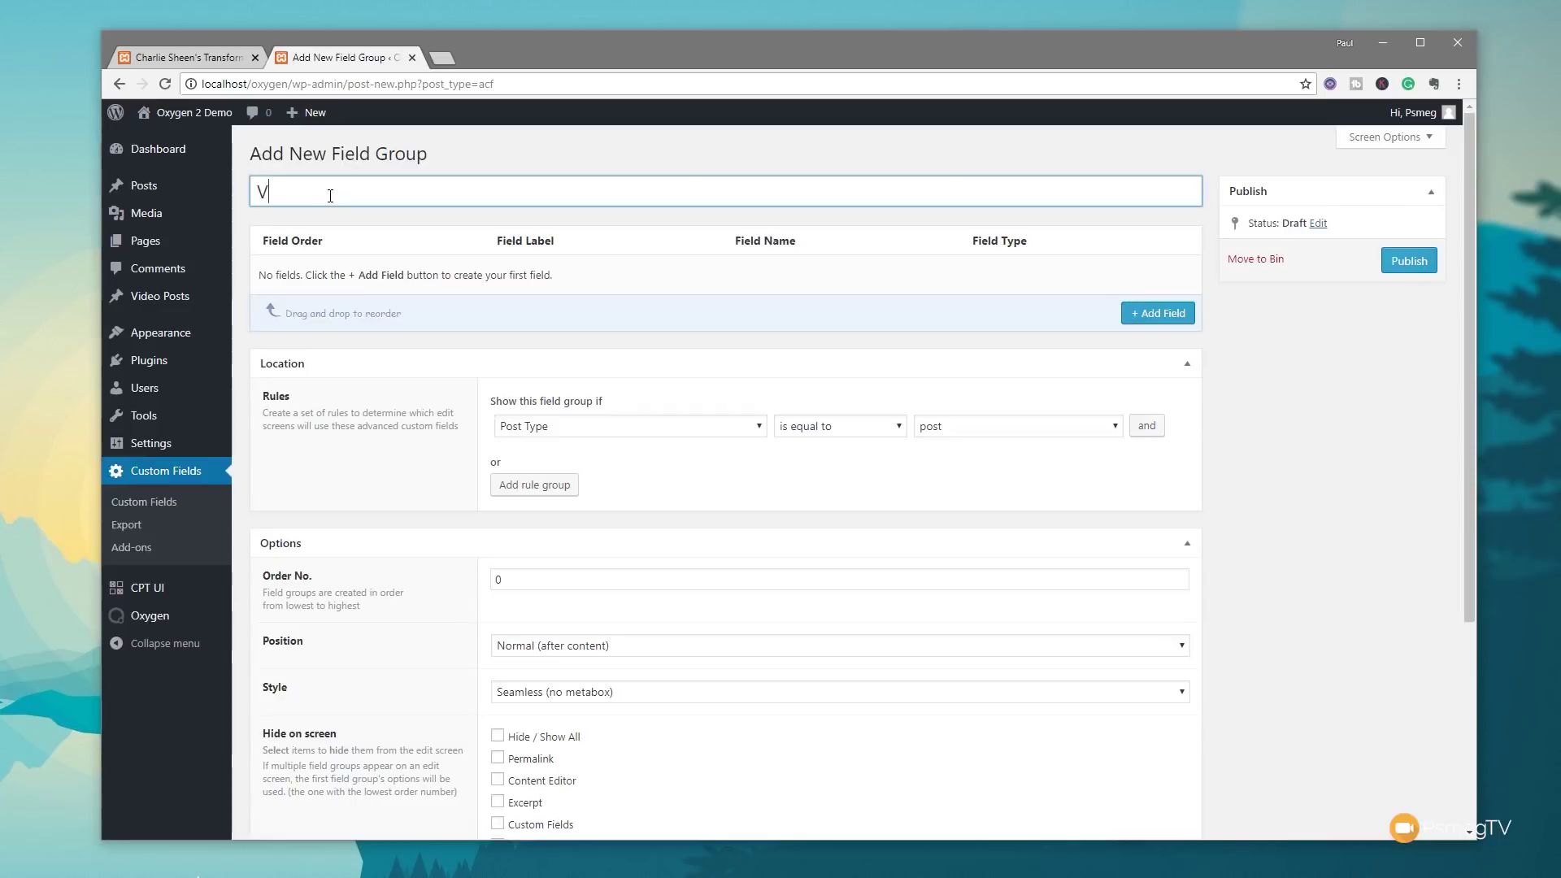
{"action": "type", "text": "ideo Details"}
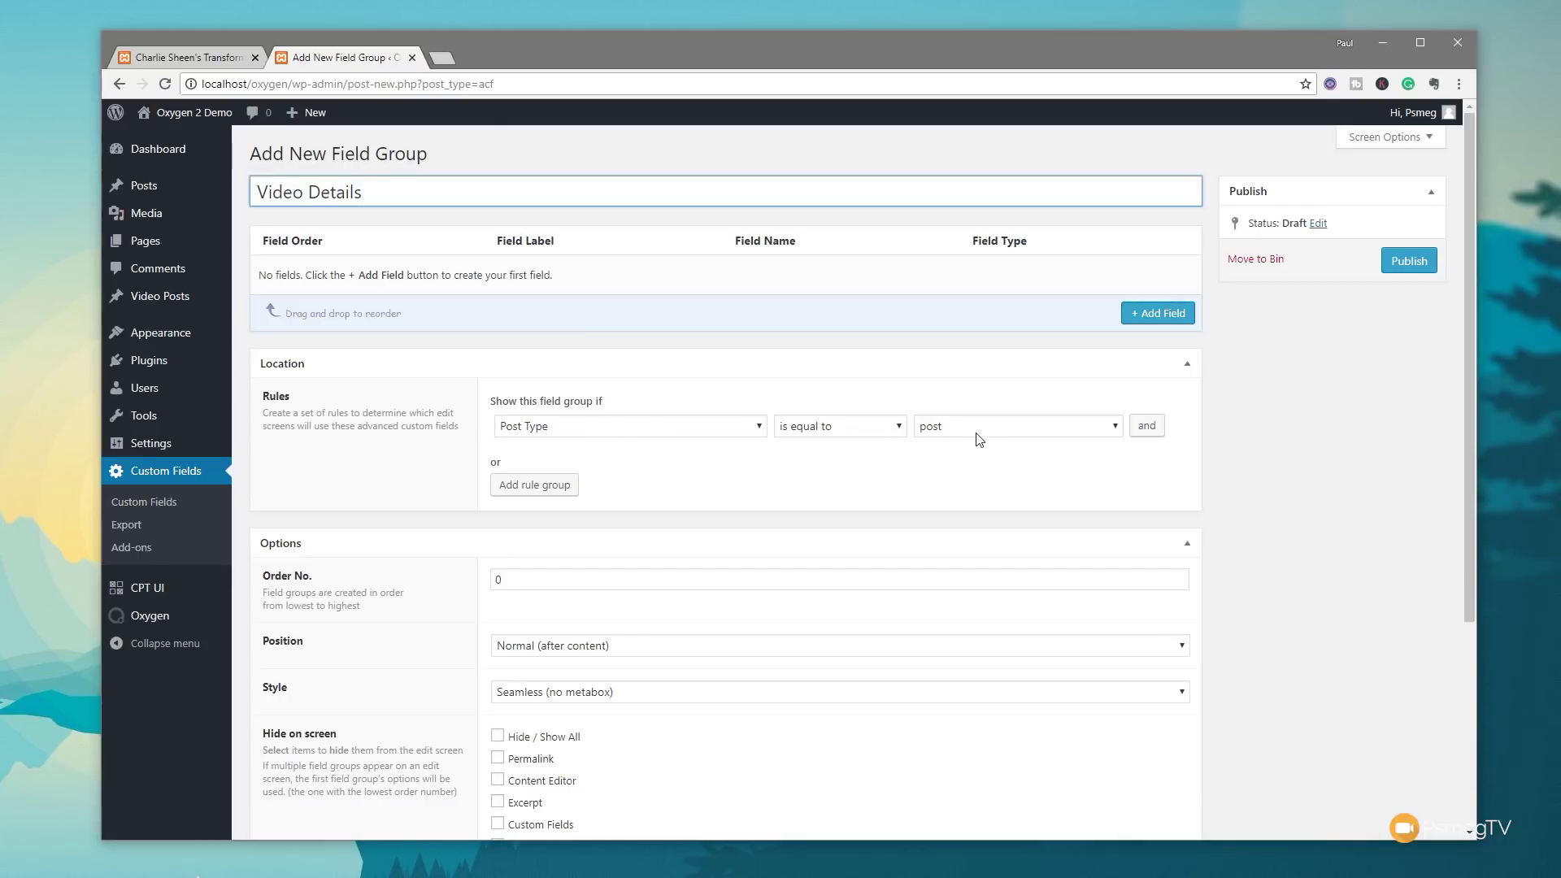
Step: Set the group's location rule to Post Type is equal to video_posts
{"action": "left_click", "coordinate": [760, 427]}
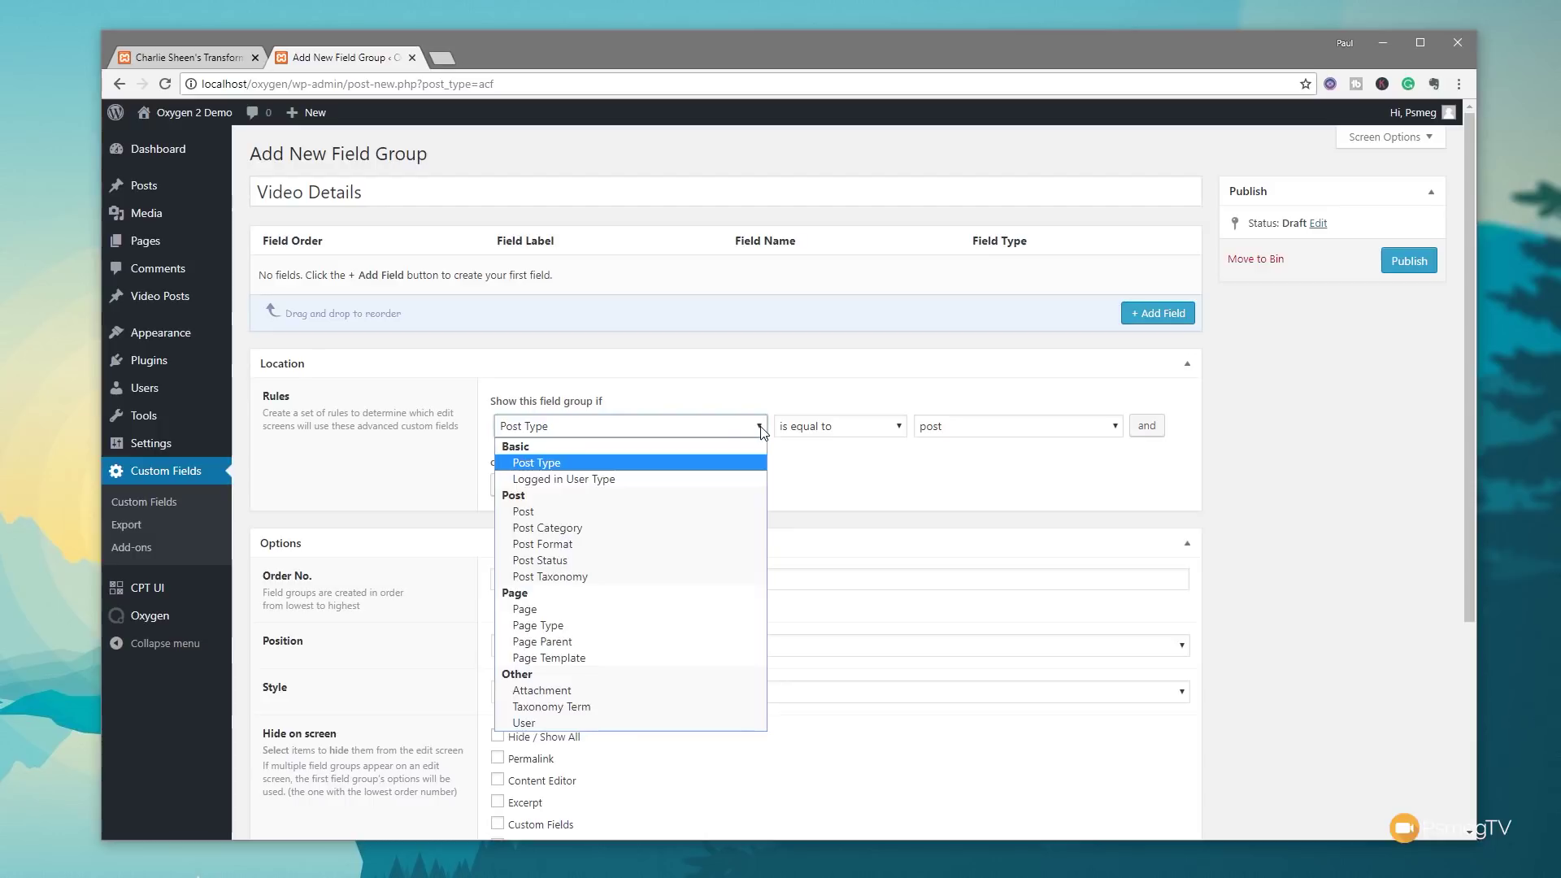
{"action": "left_click", "coordinate": [583, 463]}
{"action": "left_click", "coordinate": [967, 428]}
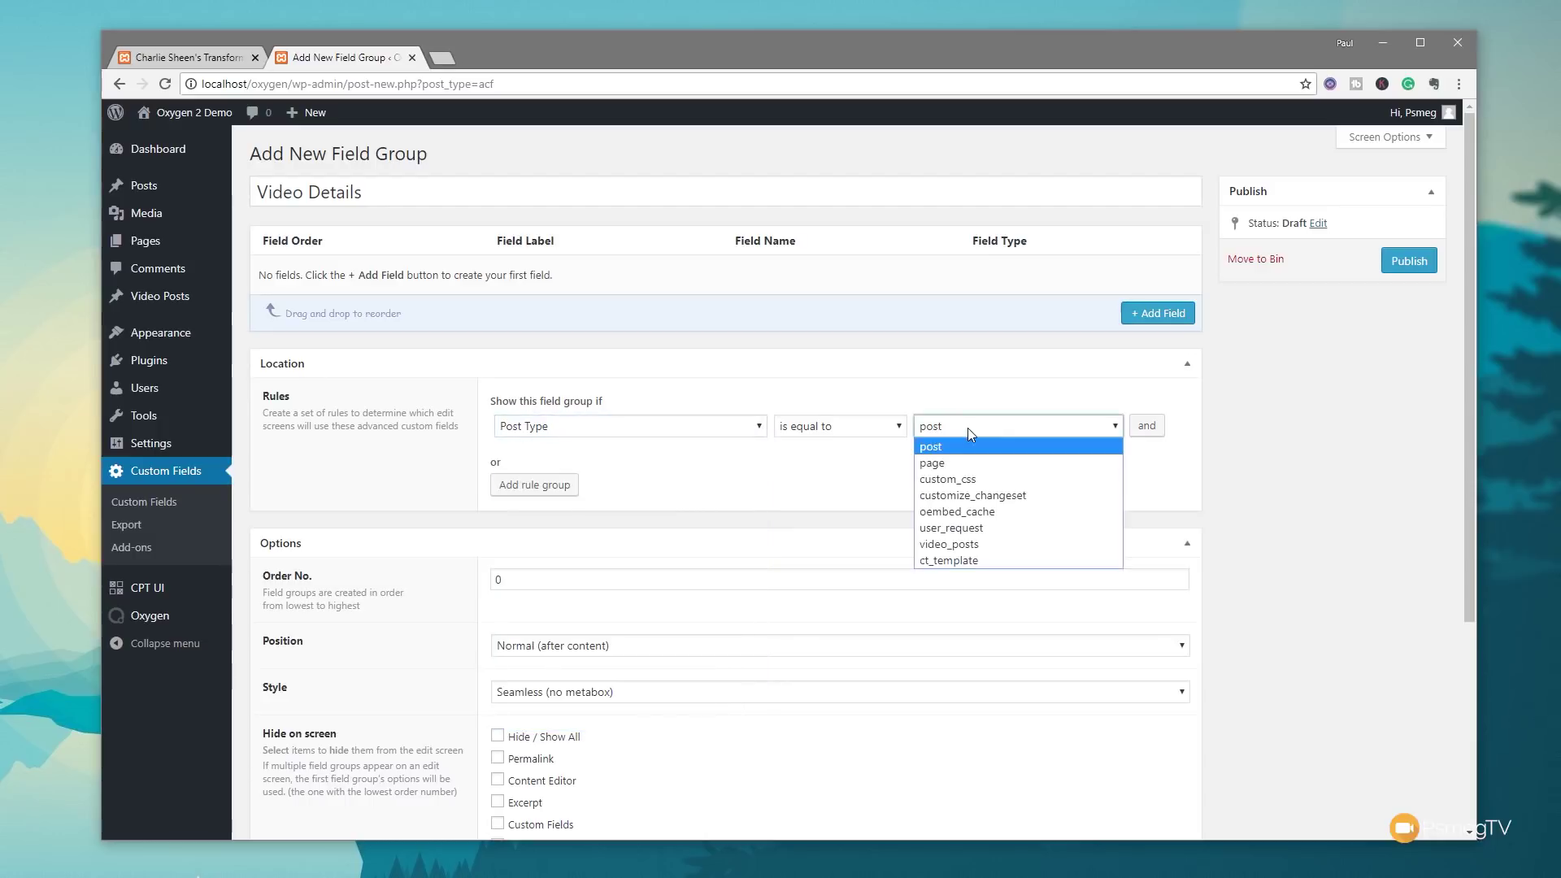
{"action": "left_click", "coordinate": [984, 548]}
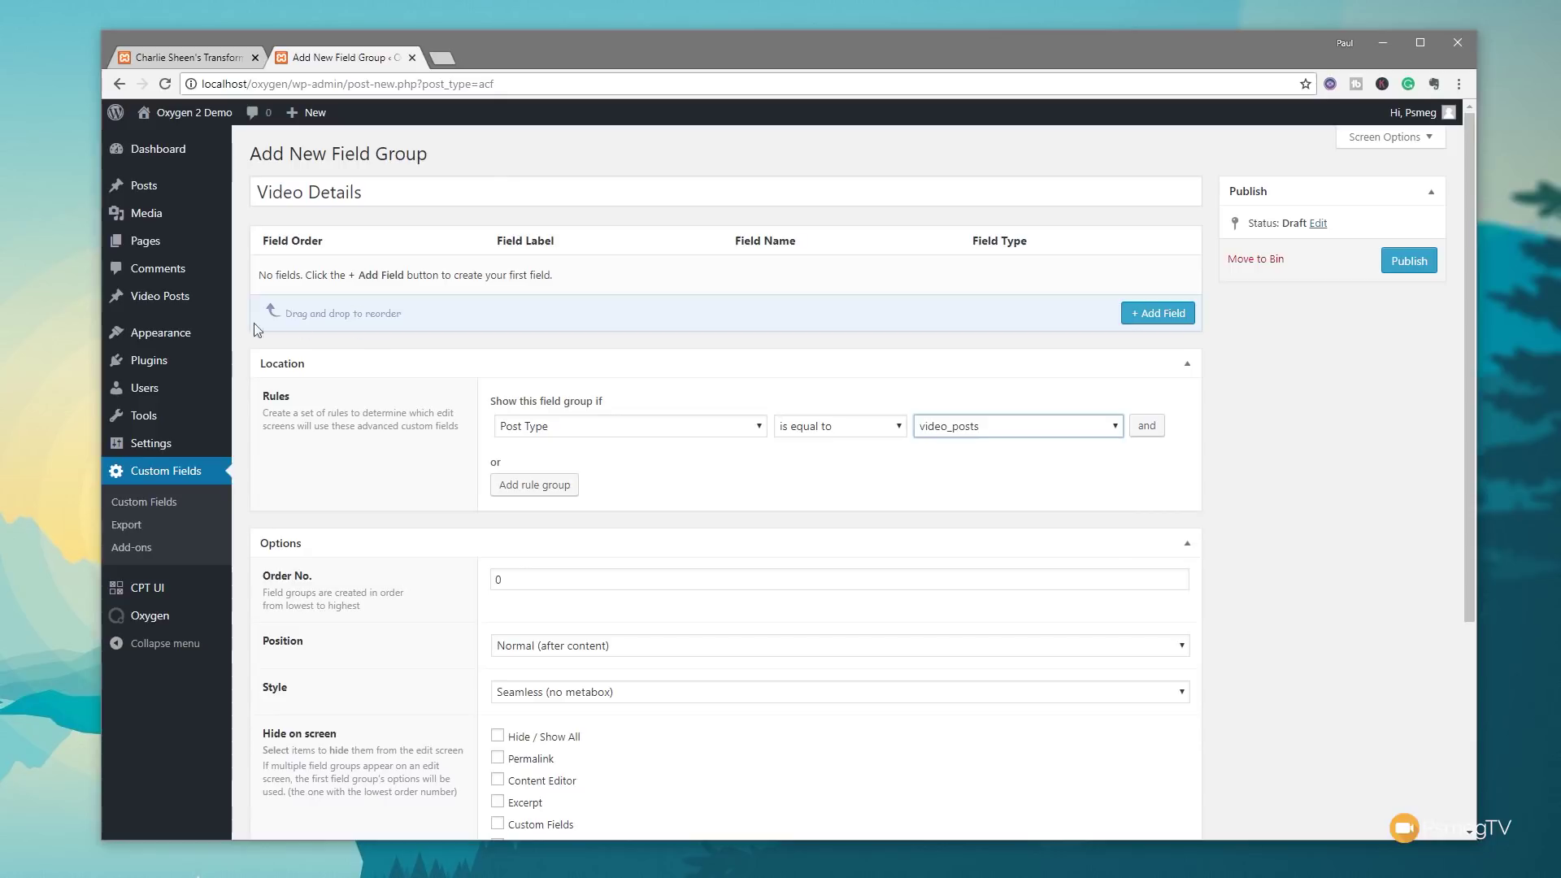
{"action": "mouse_move", "coordinate": [152, 306]}
Step: Add a first text field labelled Video URL with field name video_url
{"action": "left_click", "coordinate": [1168, 315]}
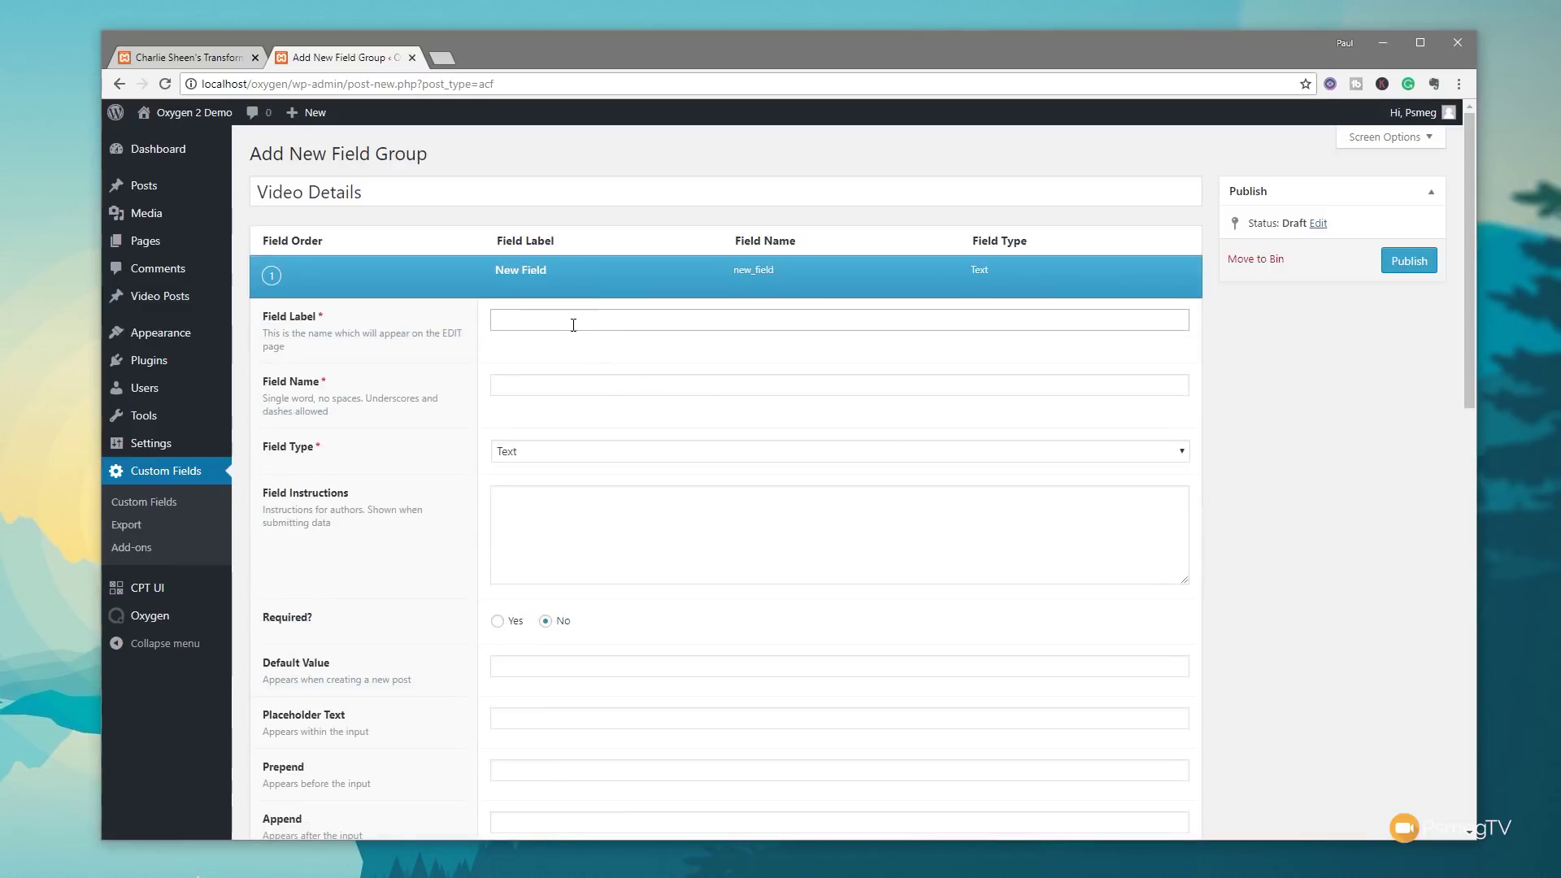
{"action": "type", "text": "Video URL"}
{"action": "left_click", "coordinate": [544, 383]}
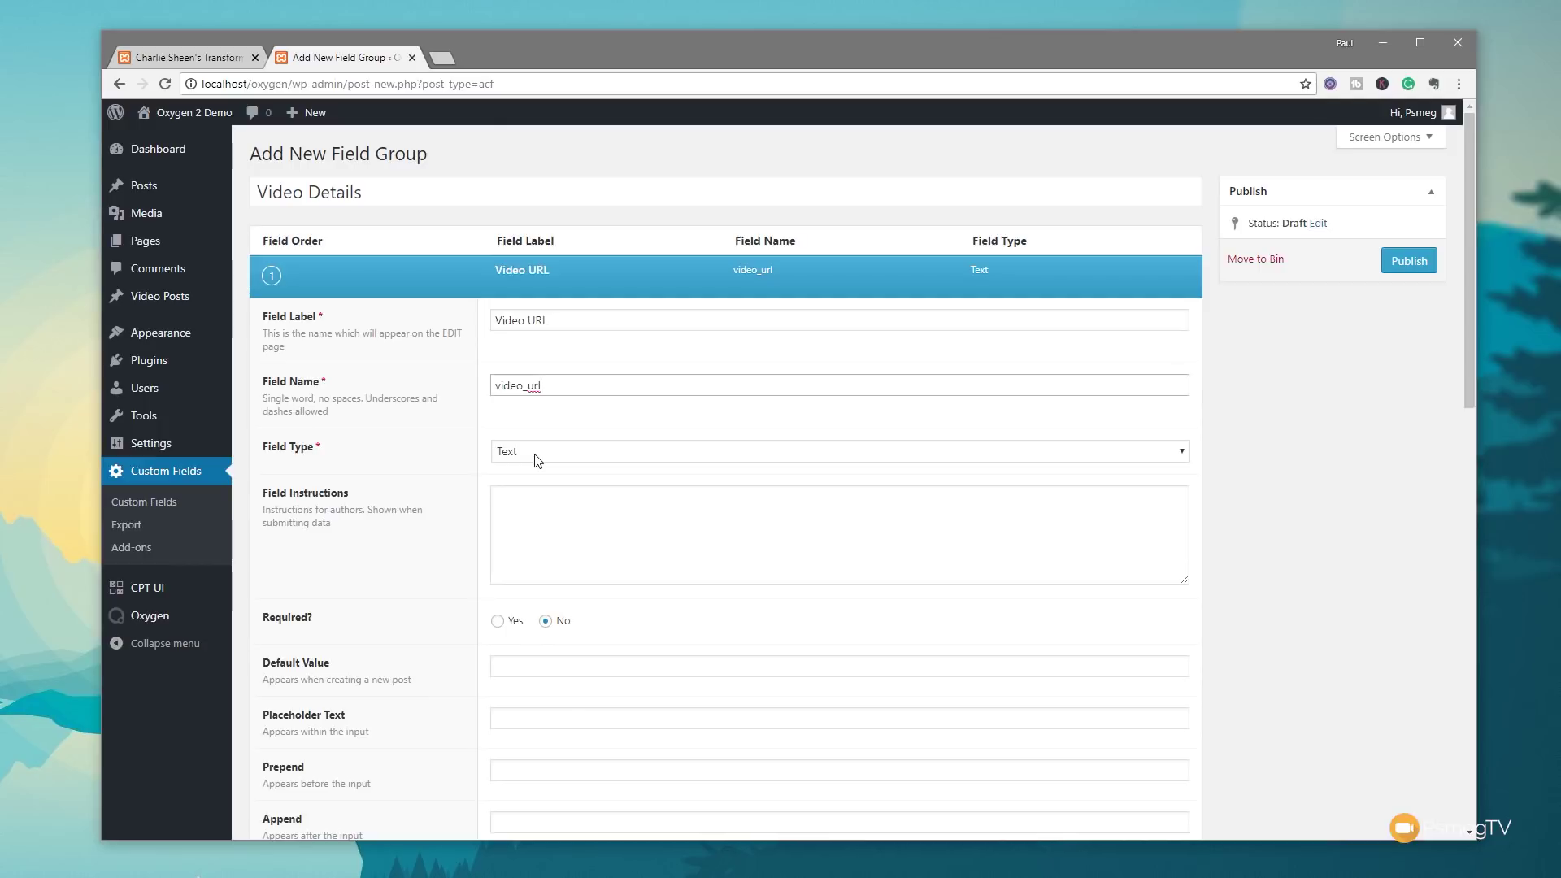
{"action": "scroll", "coordinate": [512, 538], "scroll_direction": "down", "scroll_amount": 2}
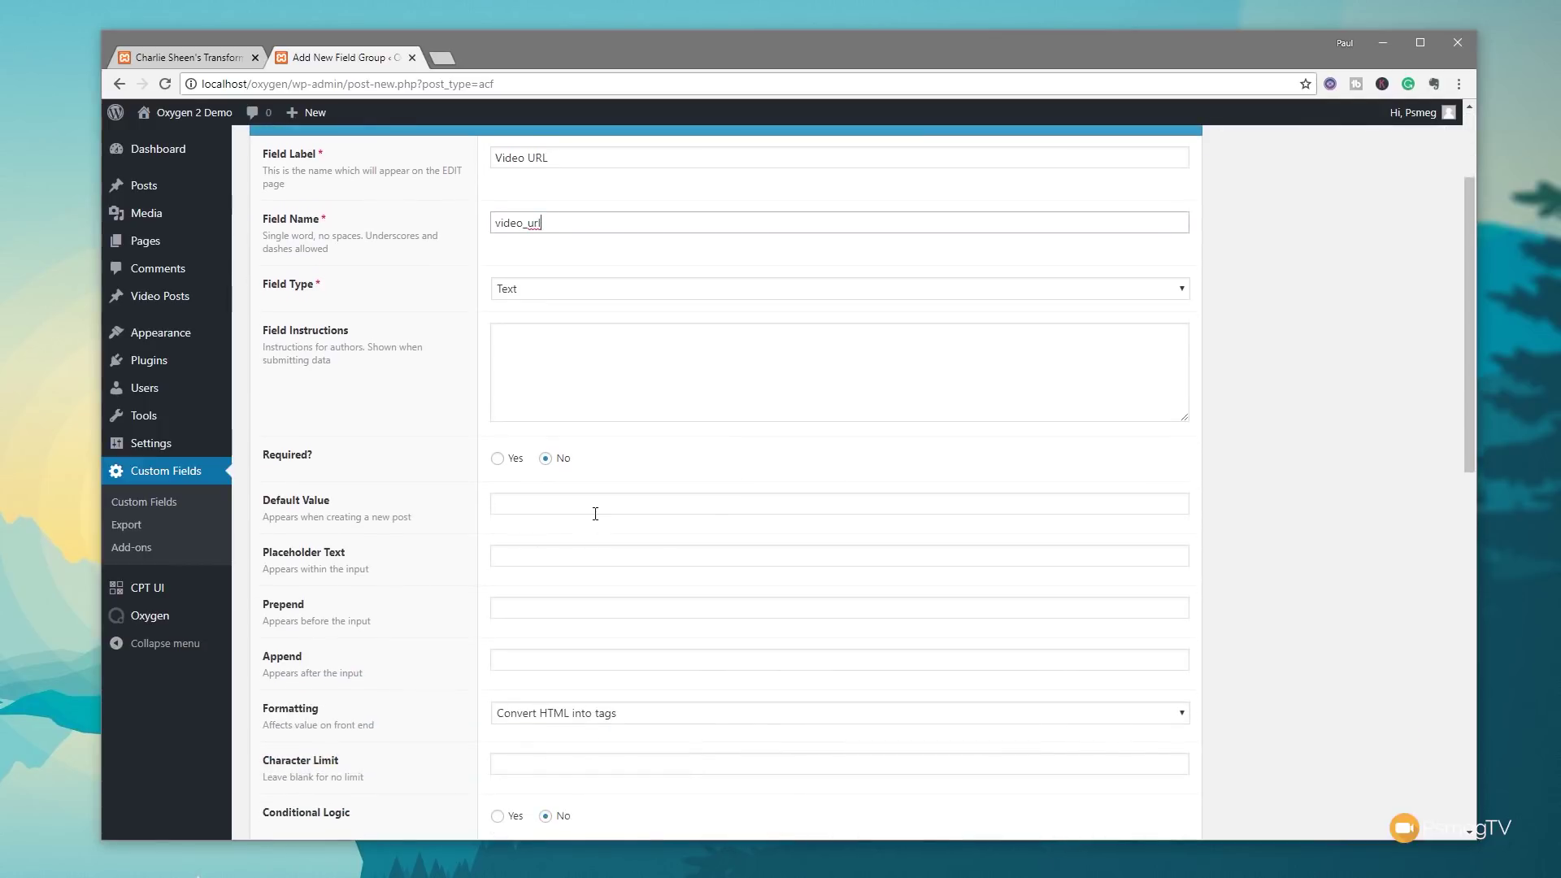
{"action": "scroll", "coordinate": [595, 514], "scroll_direction": "down", "scroll_amount": 2}
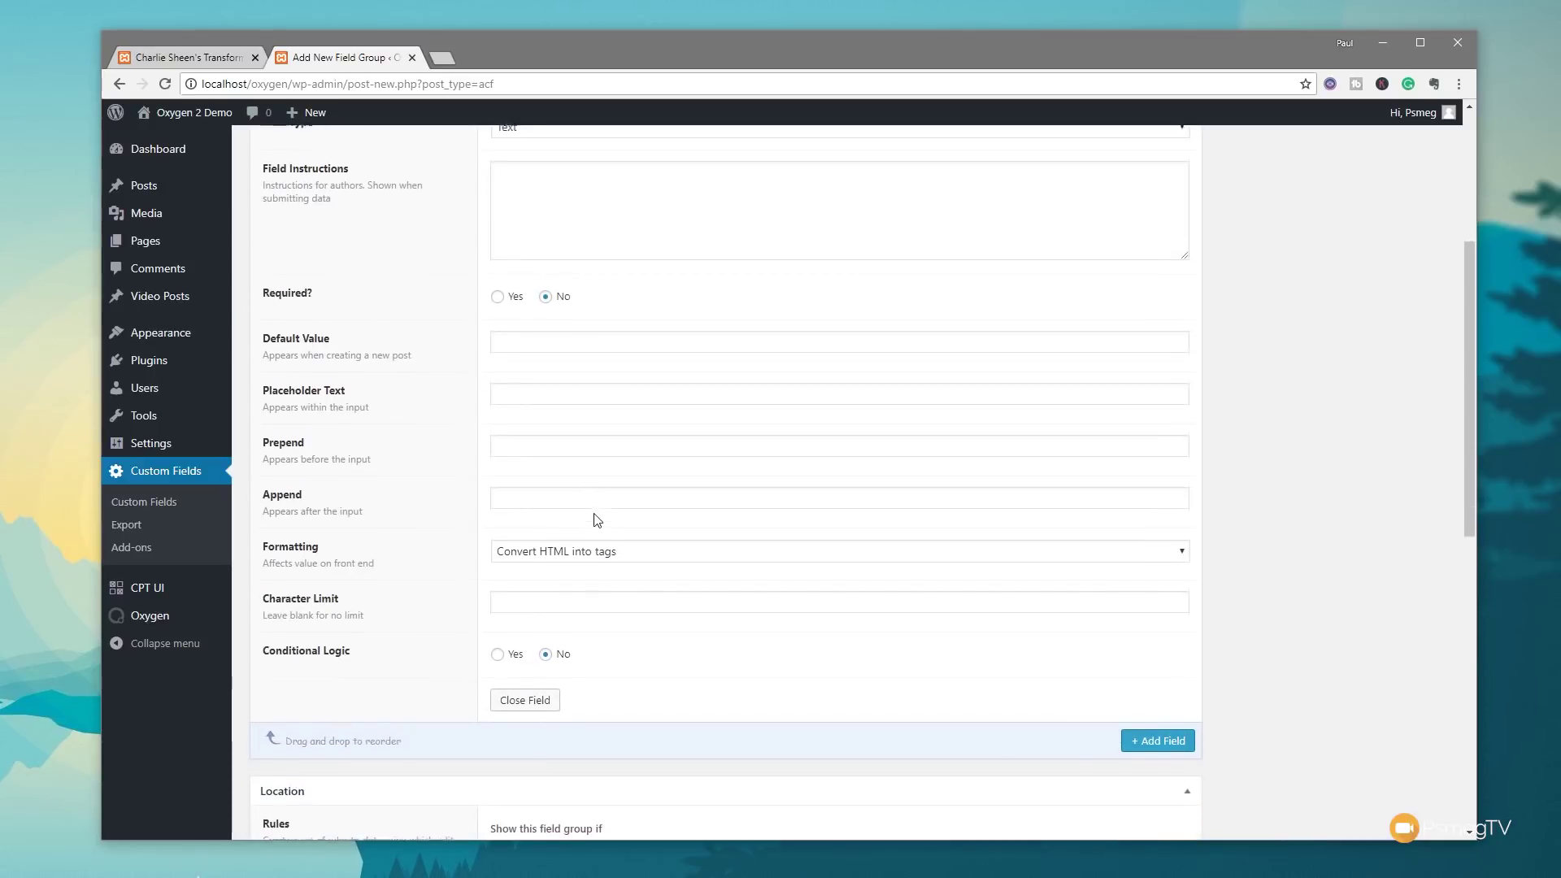
{"action": "scroll", "coordinate": [595, 514], "scroll_direction": "up", "scroll_amount": 4}
{"action": "scroll", "coordinate": [1038, 520], "scroll_direction": "down", "scroll_amount": 8}
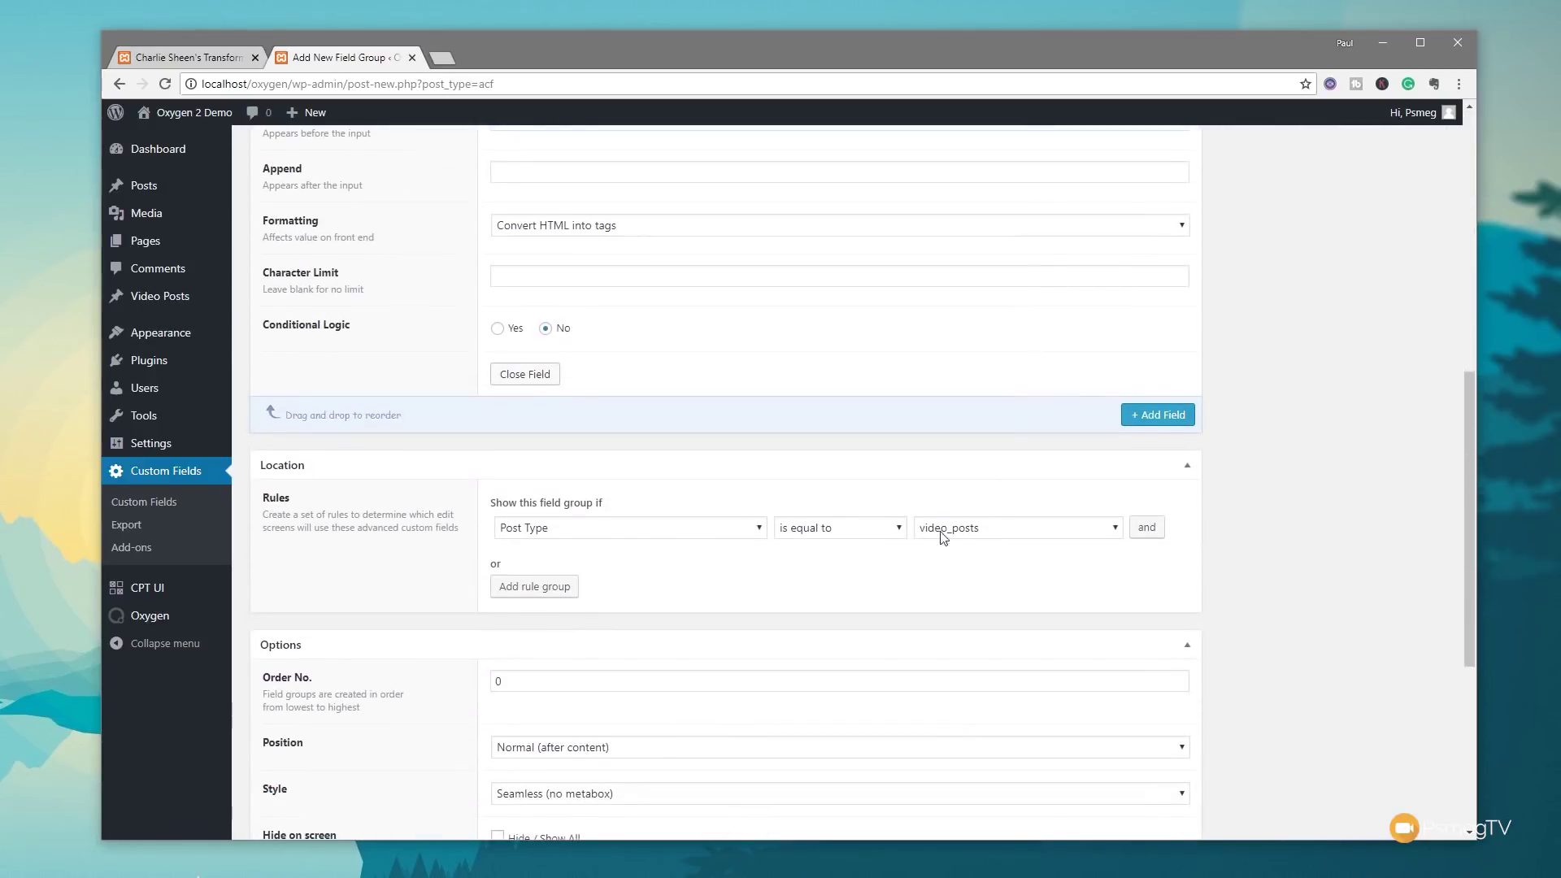
Step: Add a Video Name field with field name video_name and publish the group
{"action": "left_click", "coordinate": [1156, 415]}
{"action": "type", "text": "Video Name"}
{"action": "left_click", "coordinate": [541, 527]}
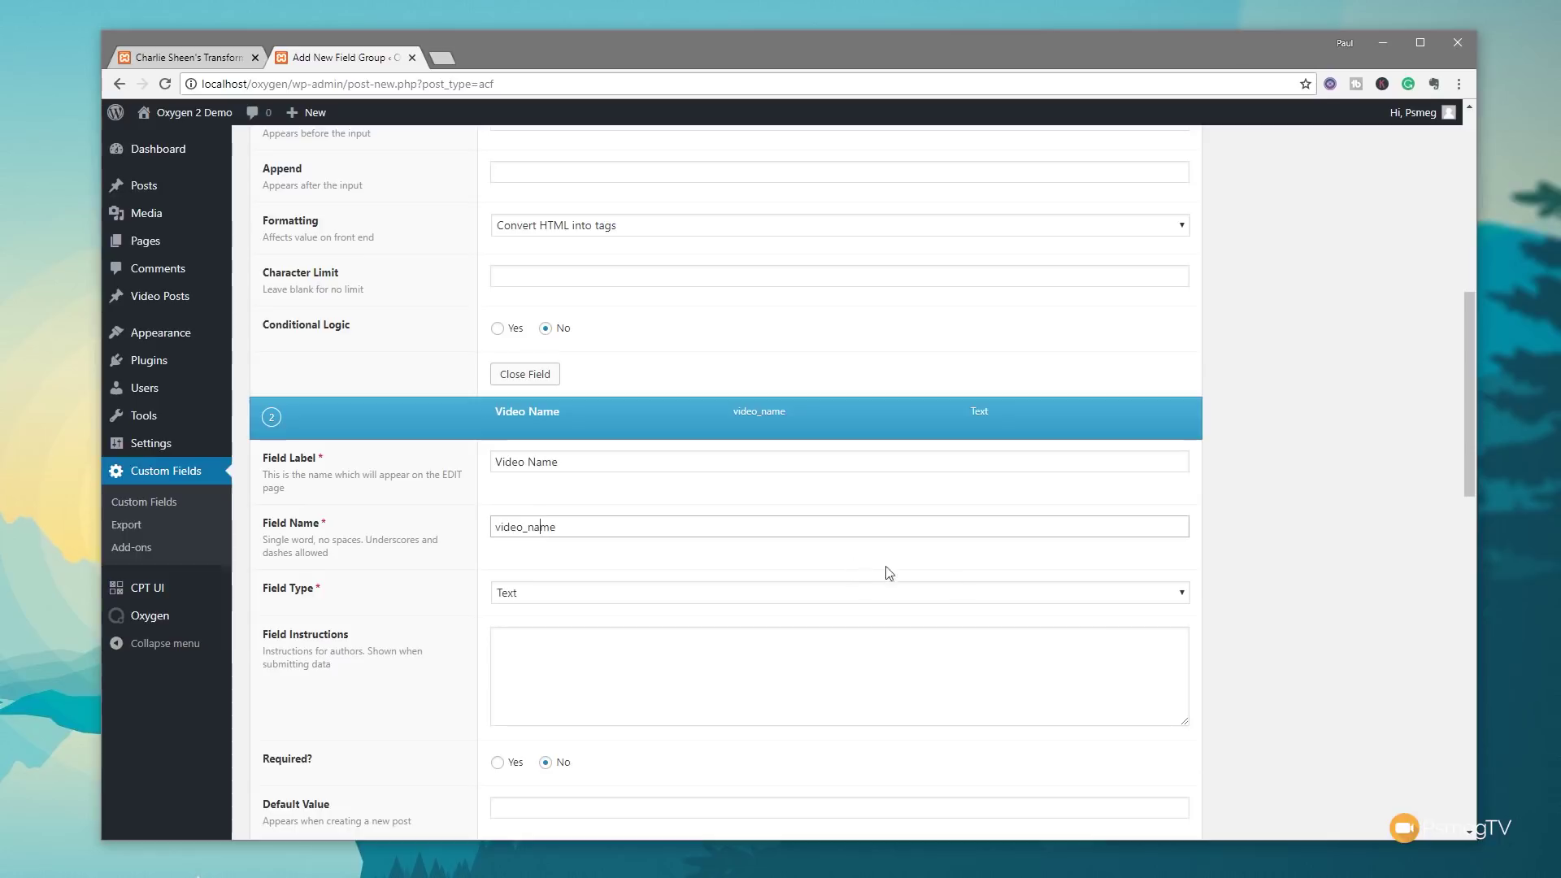
{"action": "scroll", "coordinate": [1307, 553], "scroll_direction": "down", "scroll_amount": 3}
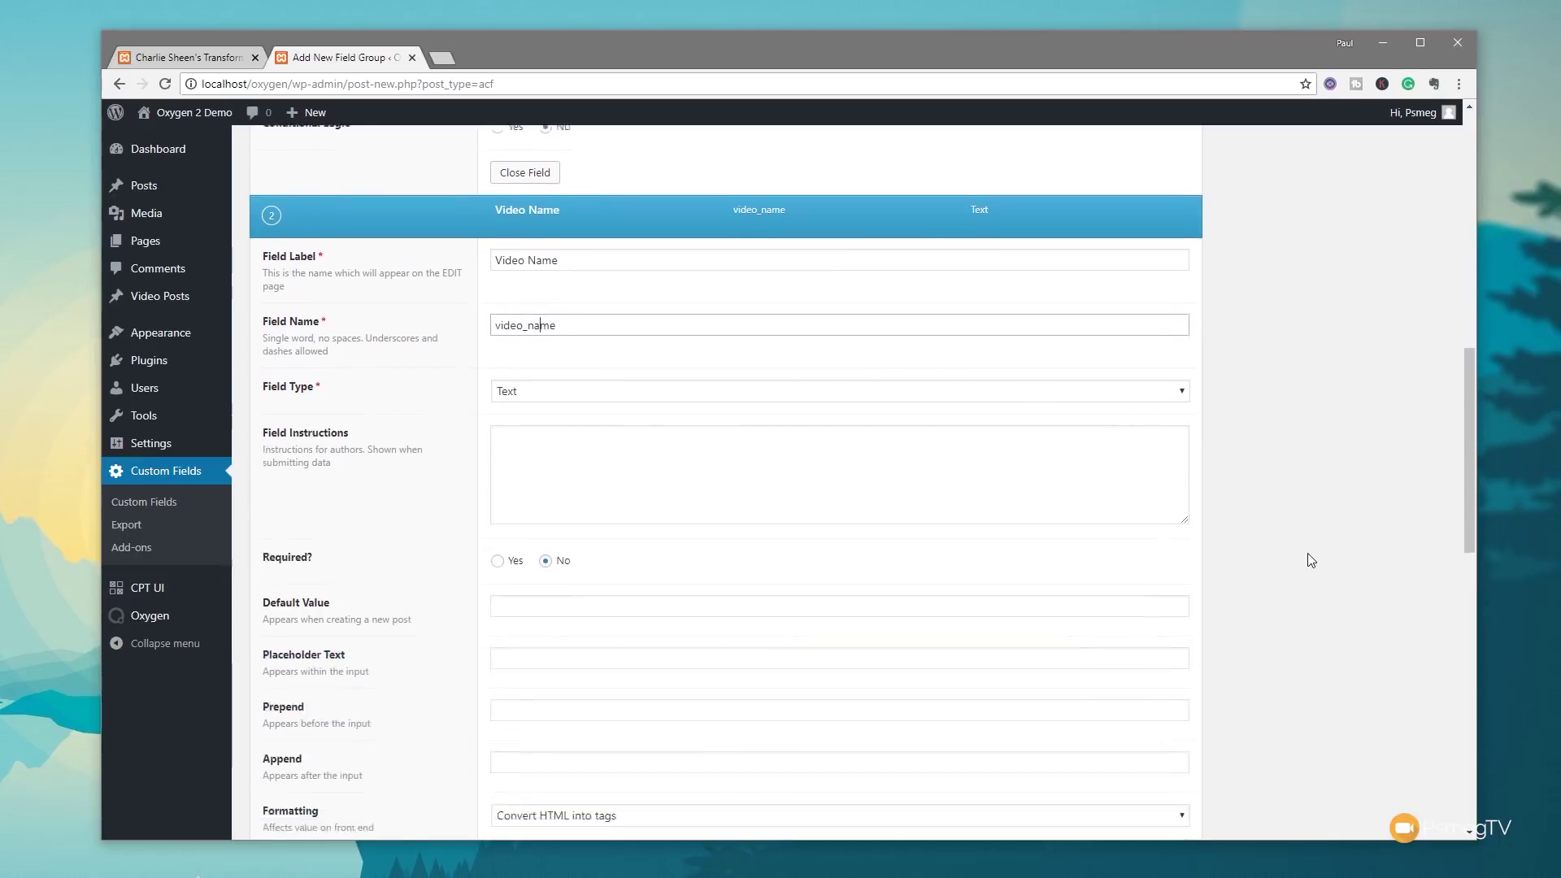
{"action": "scroll", "coordinate": [1307, 552], "scroll_direction": "down", "scroll_amount": 4}
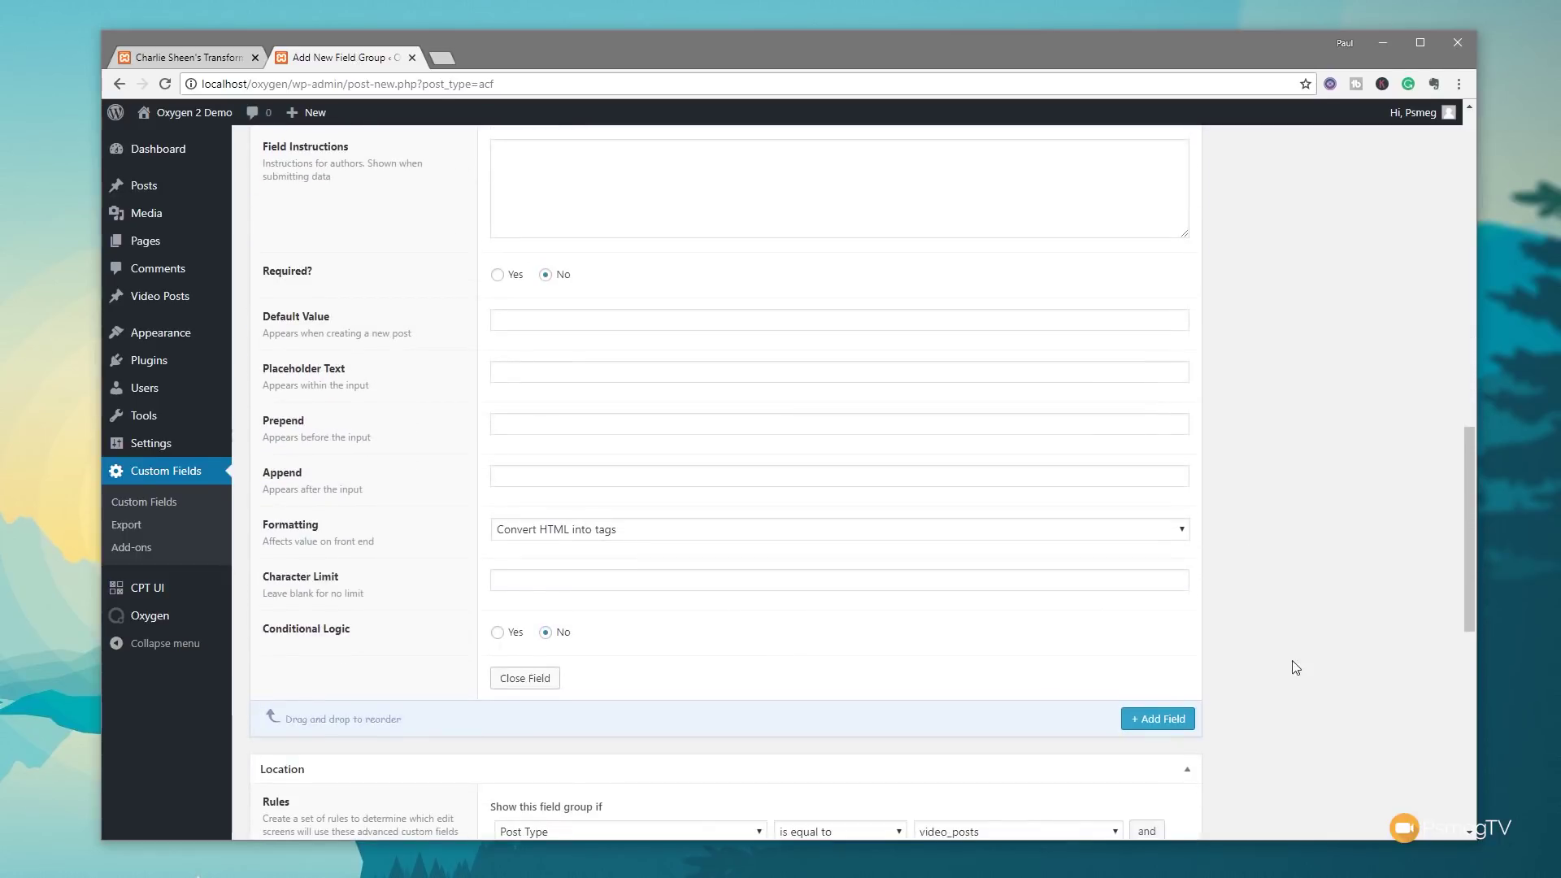
{"action": "scroll", "coordinate": [1293, 664], "scroll_direction": "up", "scroll_amount": 16}
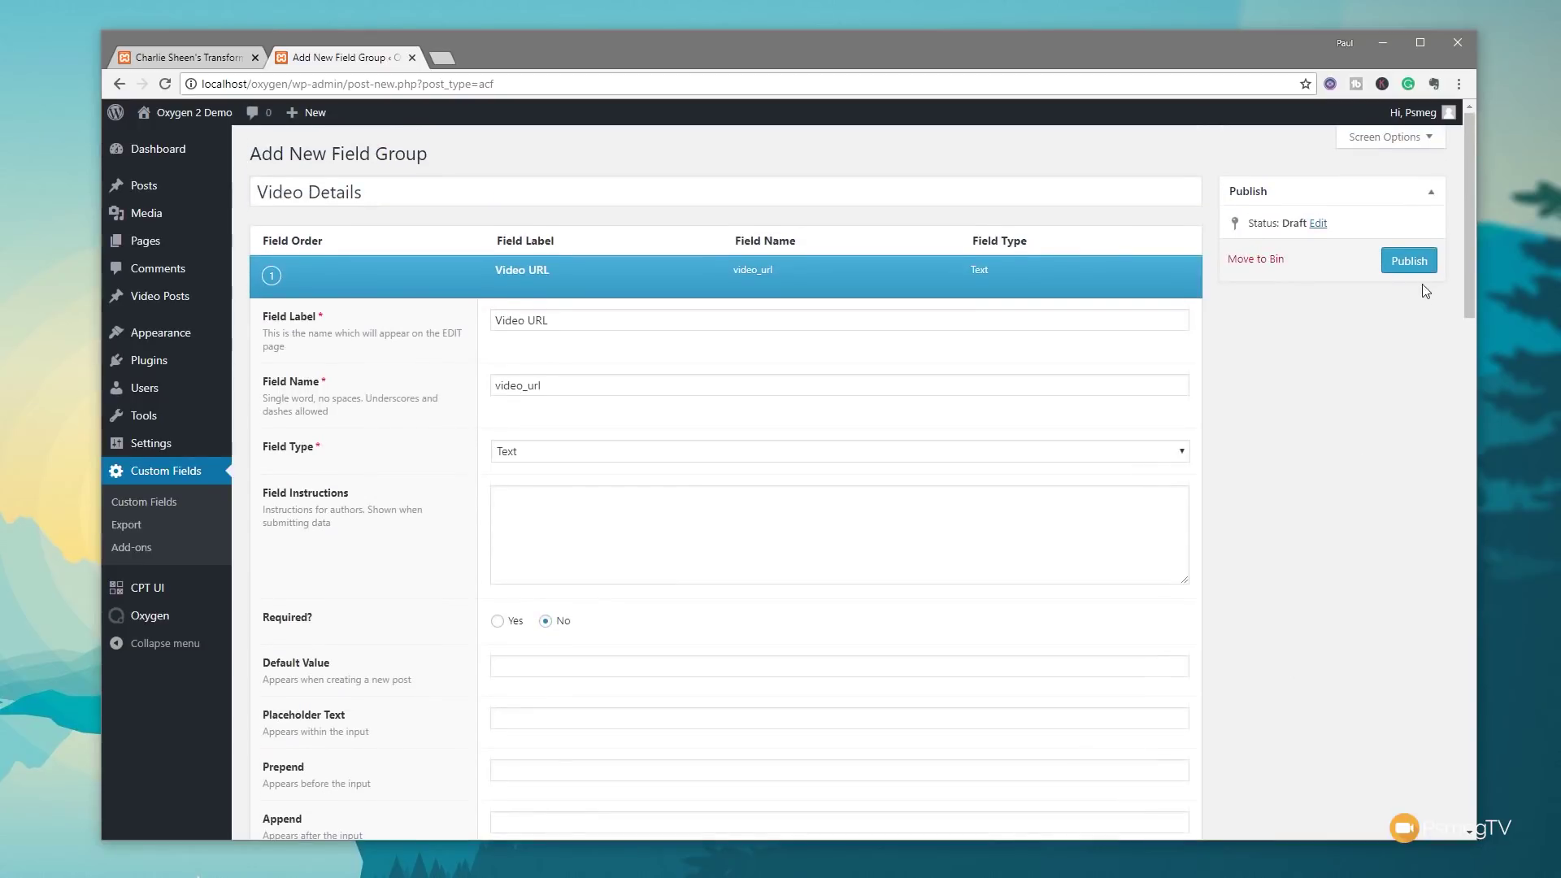
{"action": "left_click", "coordinate": [1411, 261]}
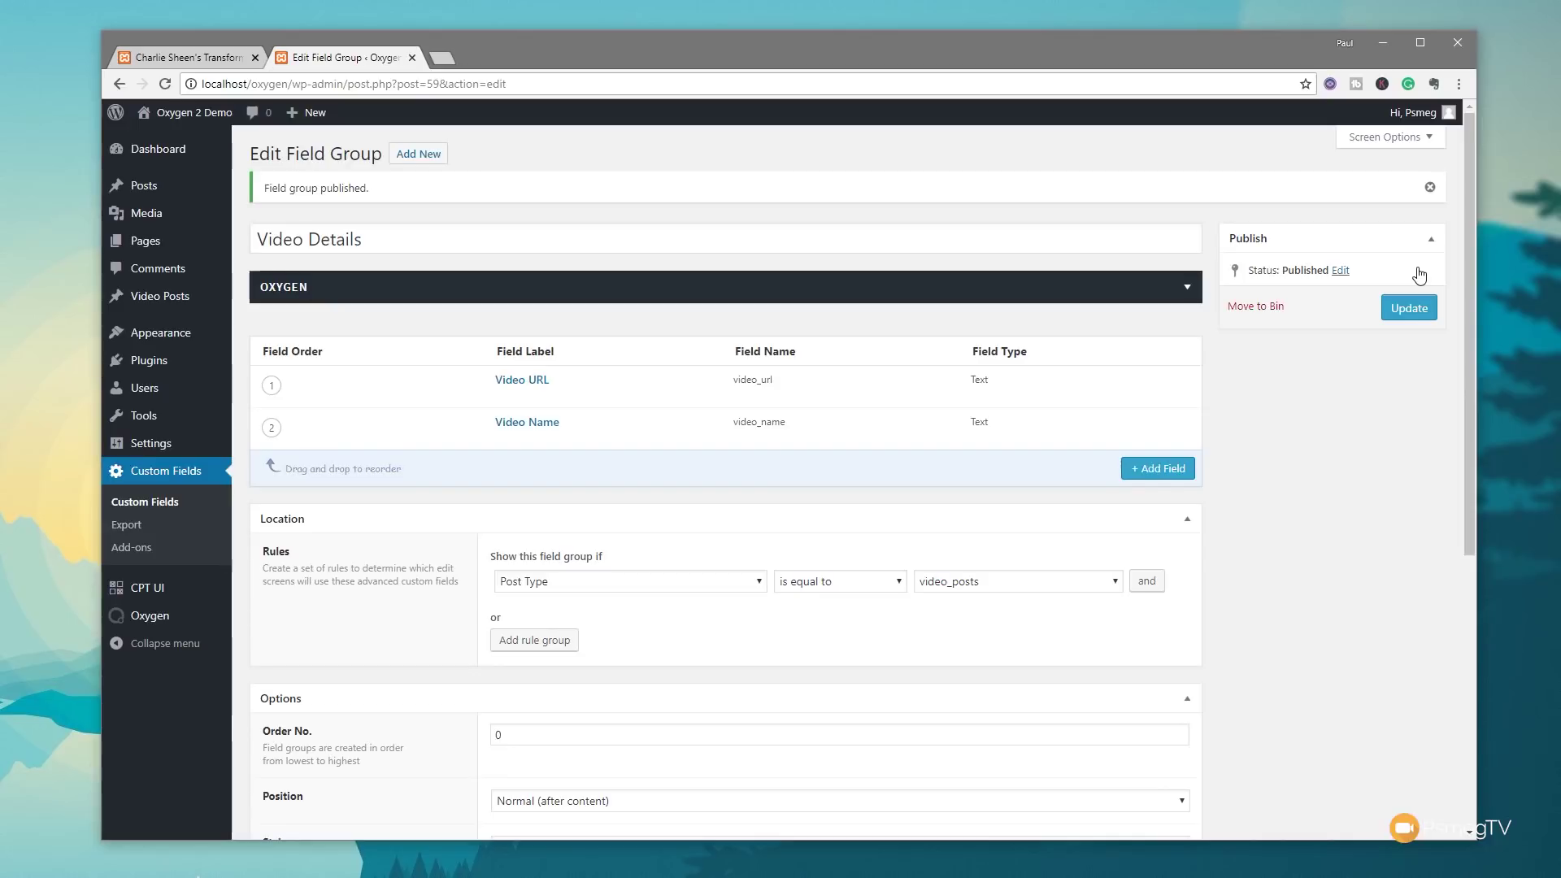
Step: Dismiss the field-group published notice and start a new Video Post
{"action": "left_click", "coordinate": [1429, 187]}
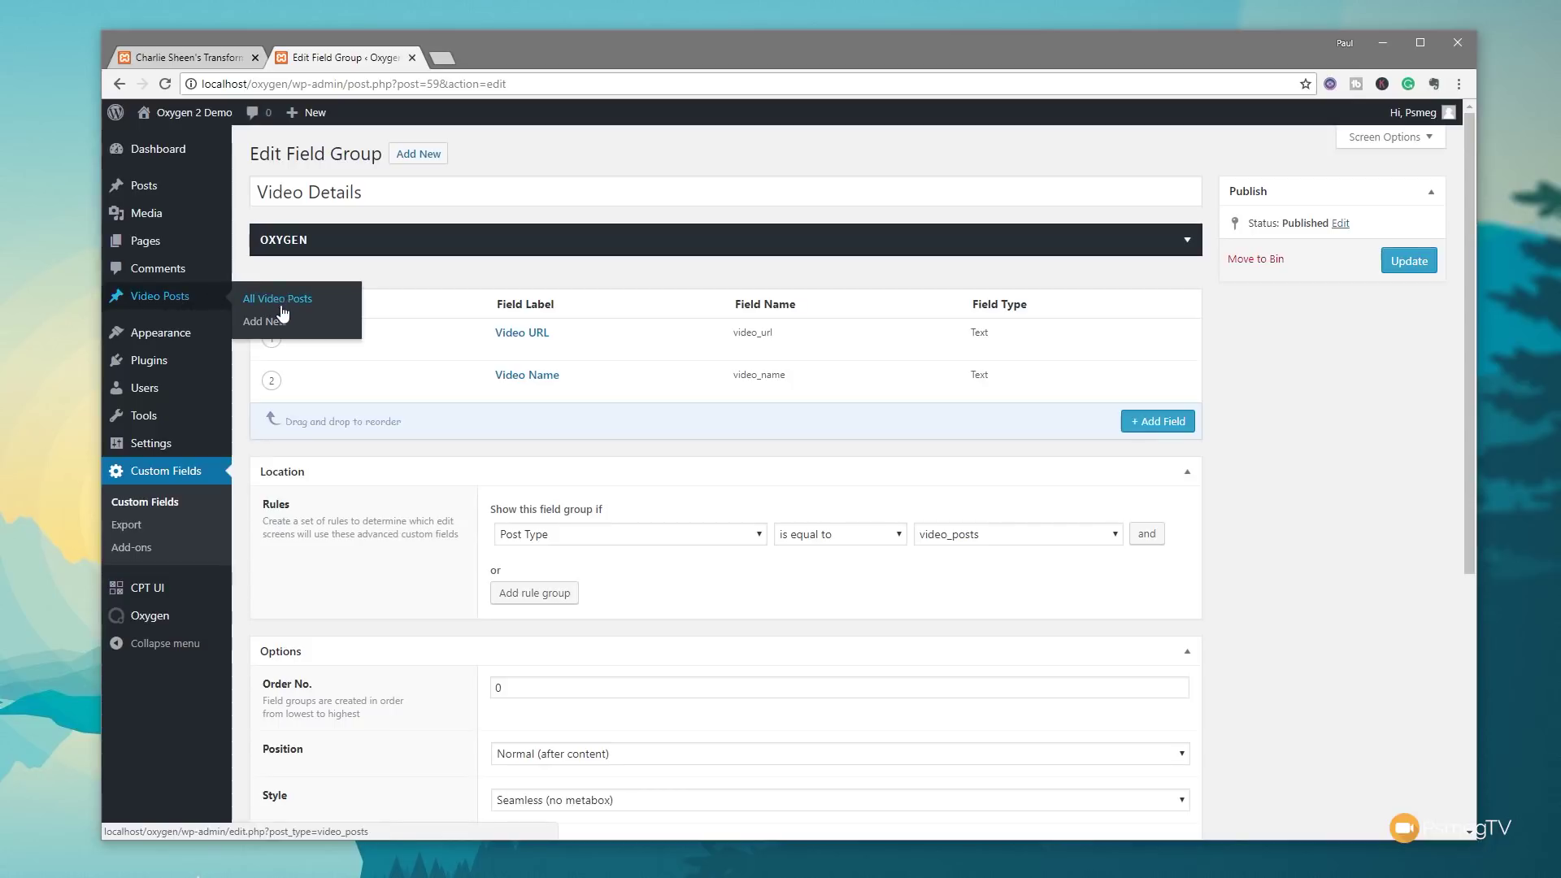
{"action": "left_click", "coordinate": [279, 325]}
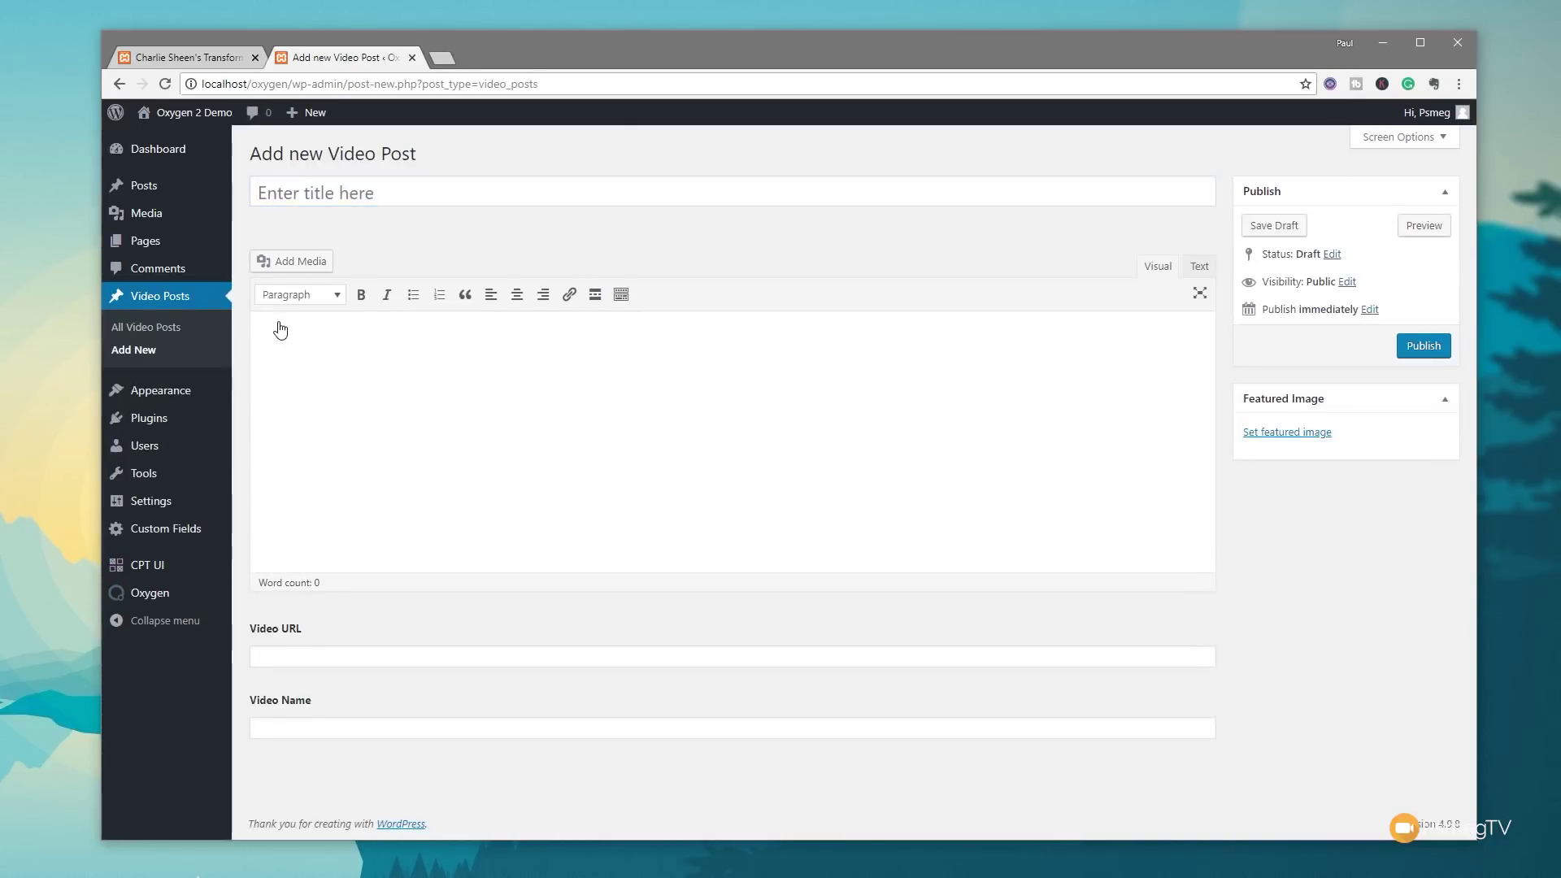
{"action": "left_click", "coordinate": [342, 657]}
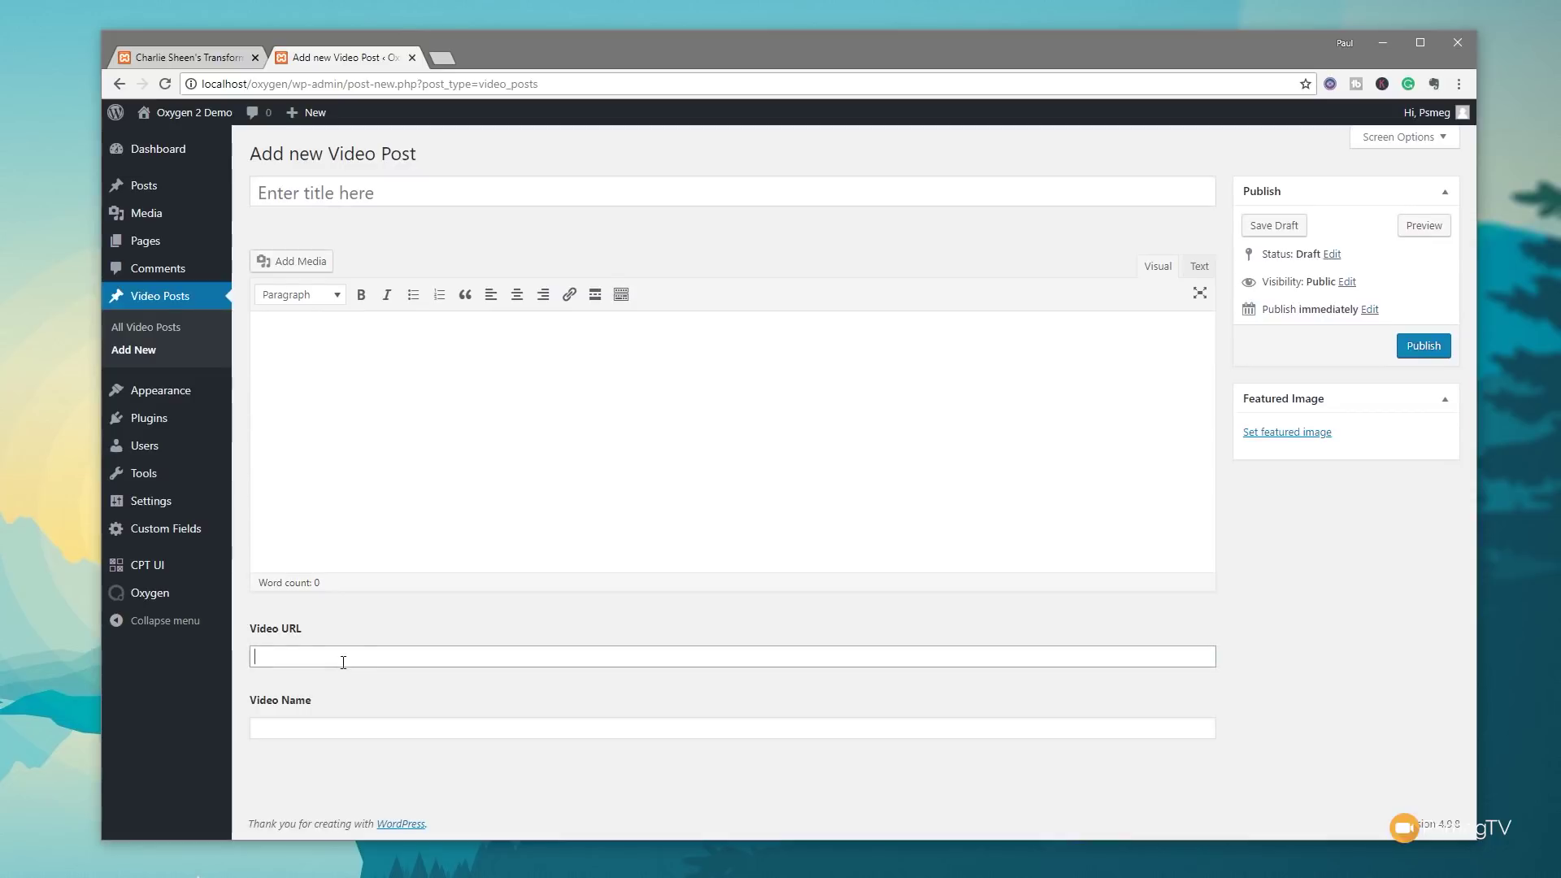
{"action": "left_click", "coordinate": [343, 720]}
{"action": "left_click", "coordinate": [339, 659]}
{"action": "left_click", "coordinate": [321, 728]}
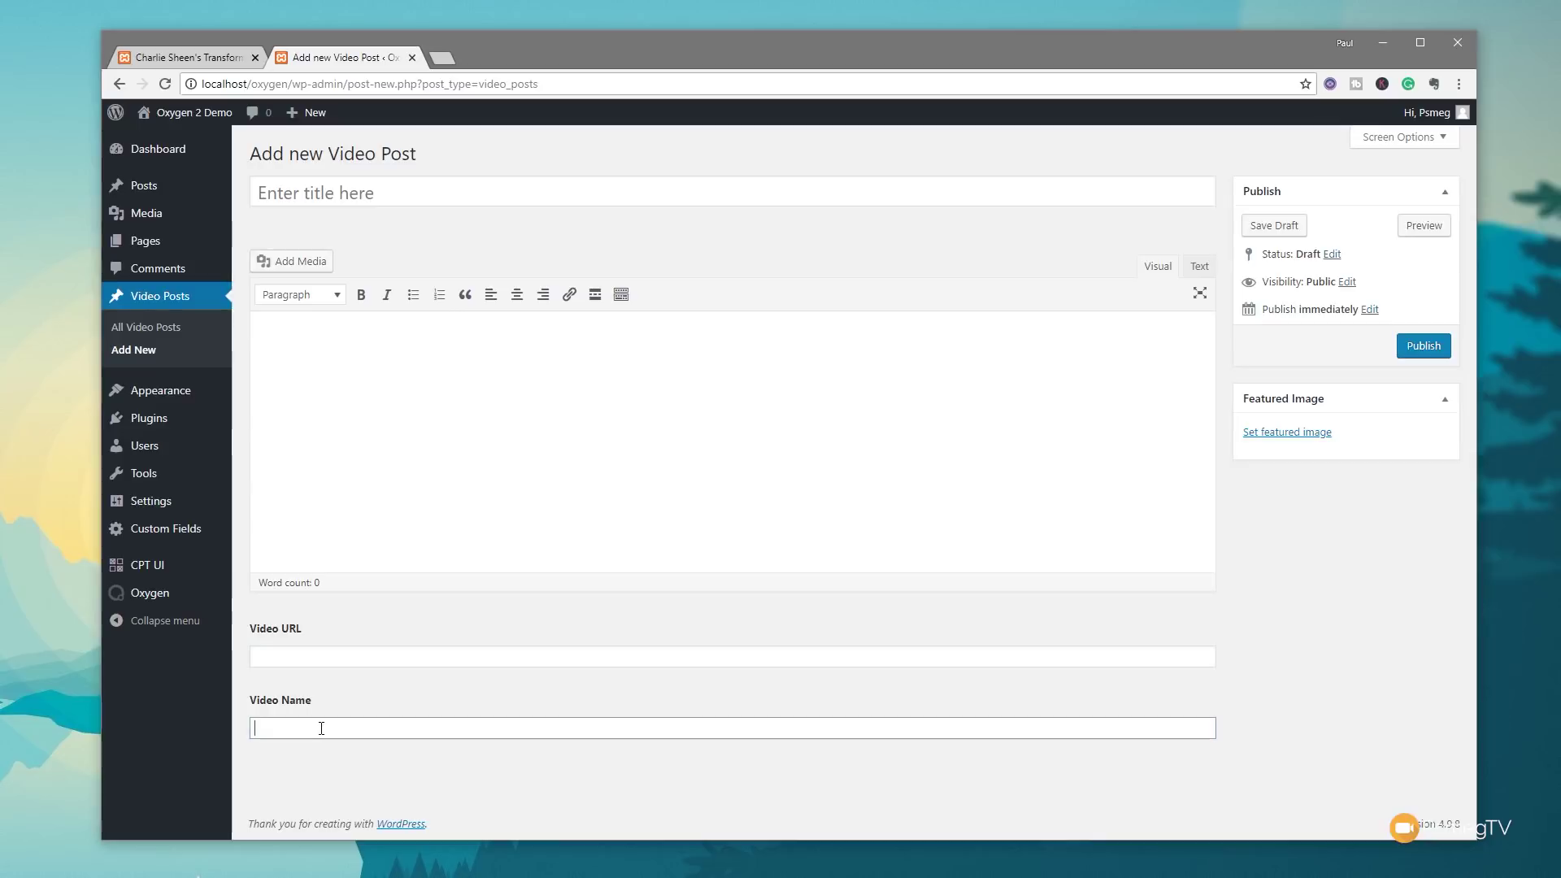
{"action": "left_click", "coordinate": [375, 372]}
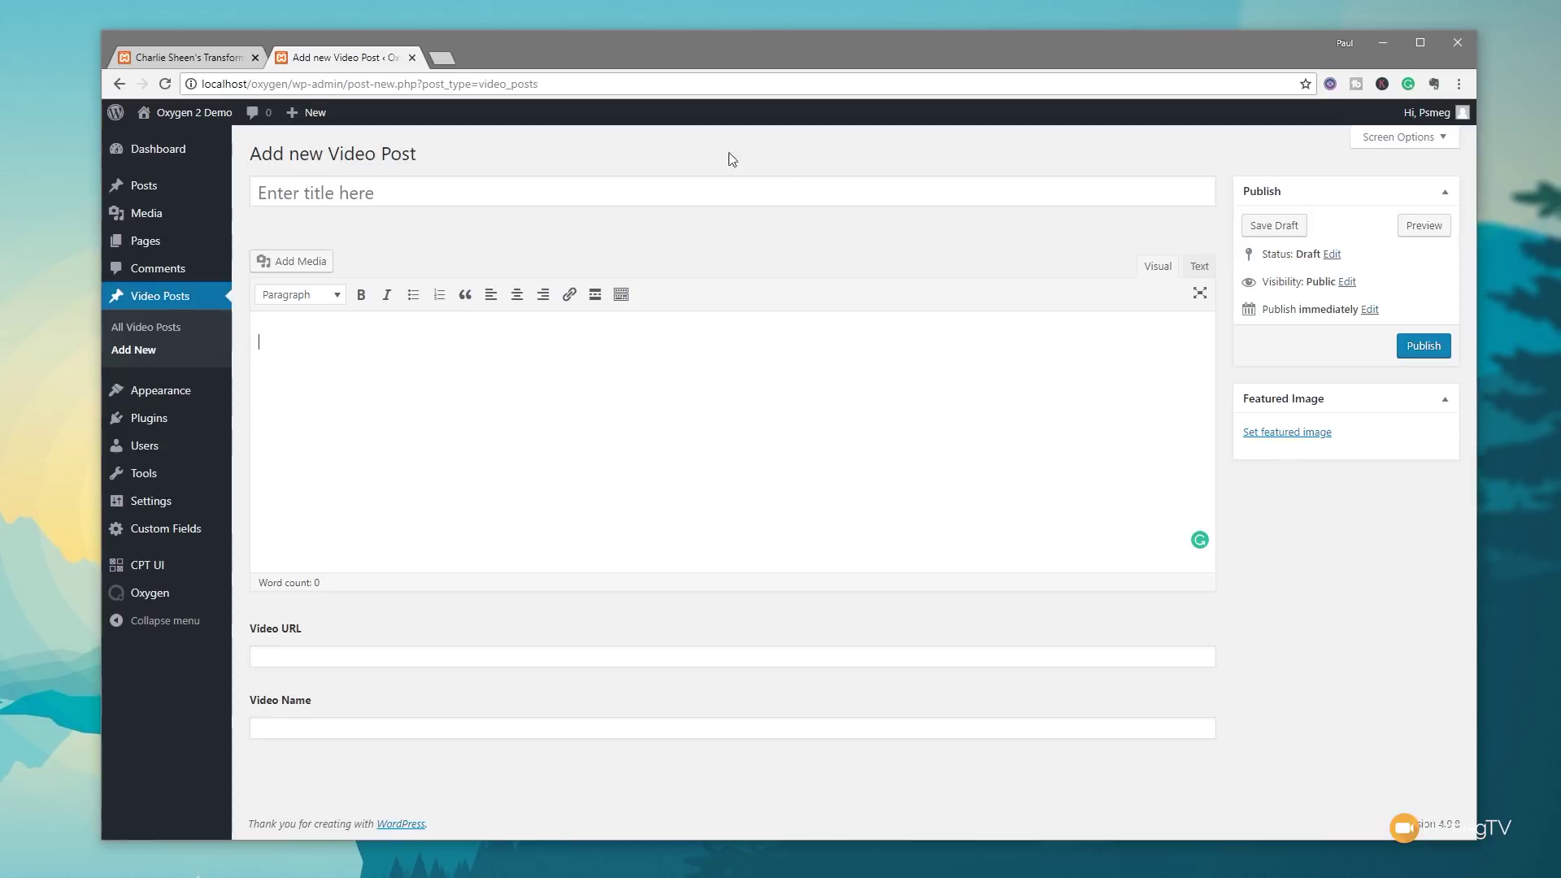
{"action": "mouse_move", "coordinate": [163, 188]}
{"action": "left_click", "coordinate": [264, 210]}
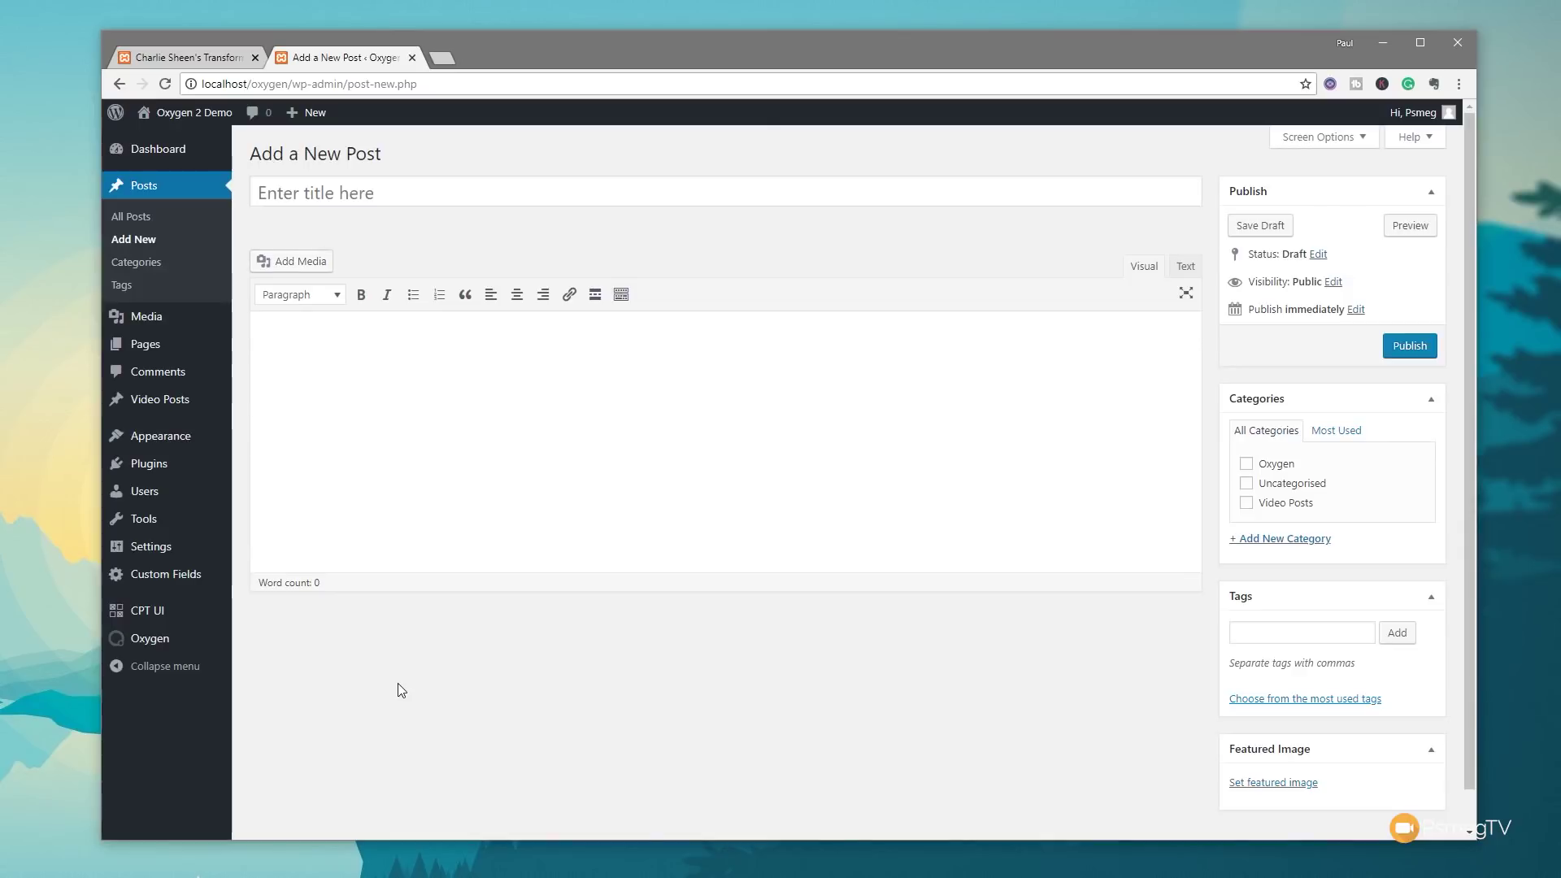
{"action": "mouse_move", "coordinate": [172, 401]}
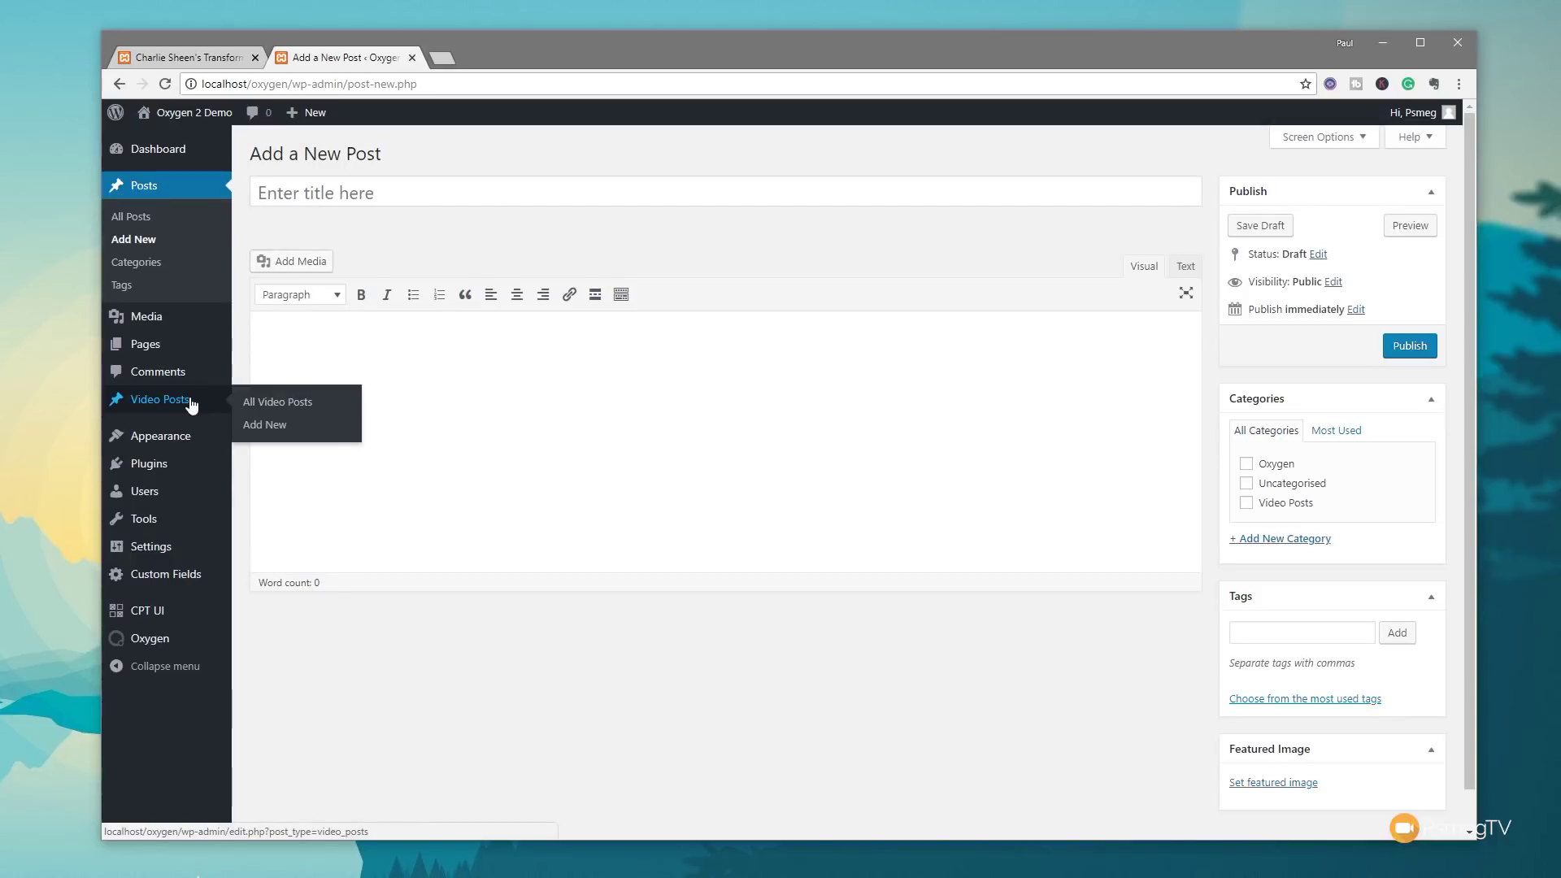
{"action": "left_click", "coordinate": [276, 424]}
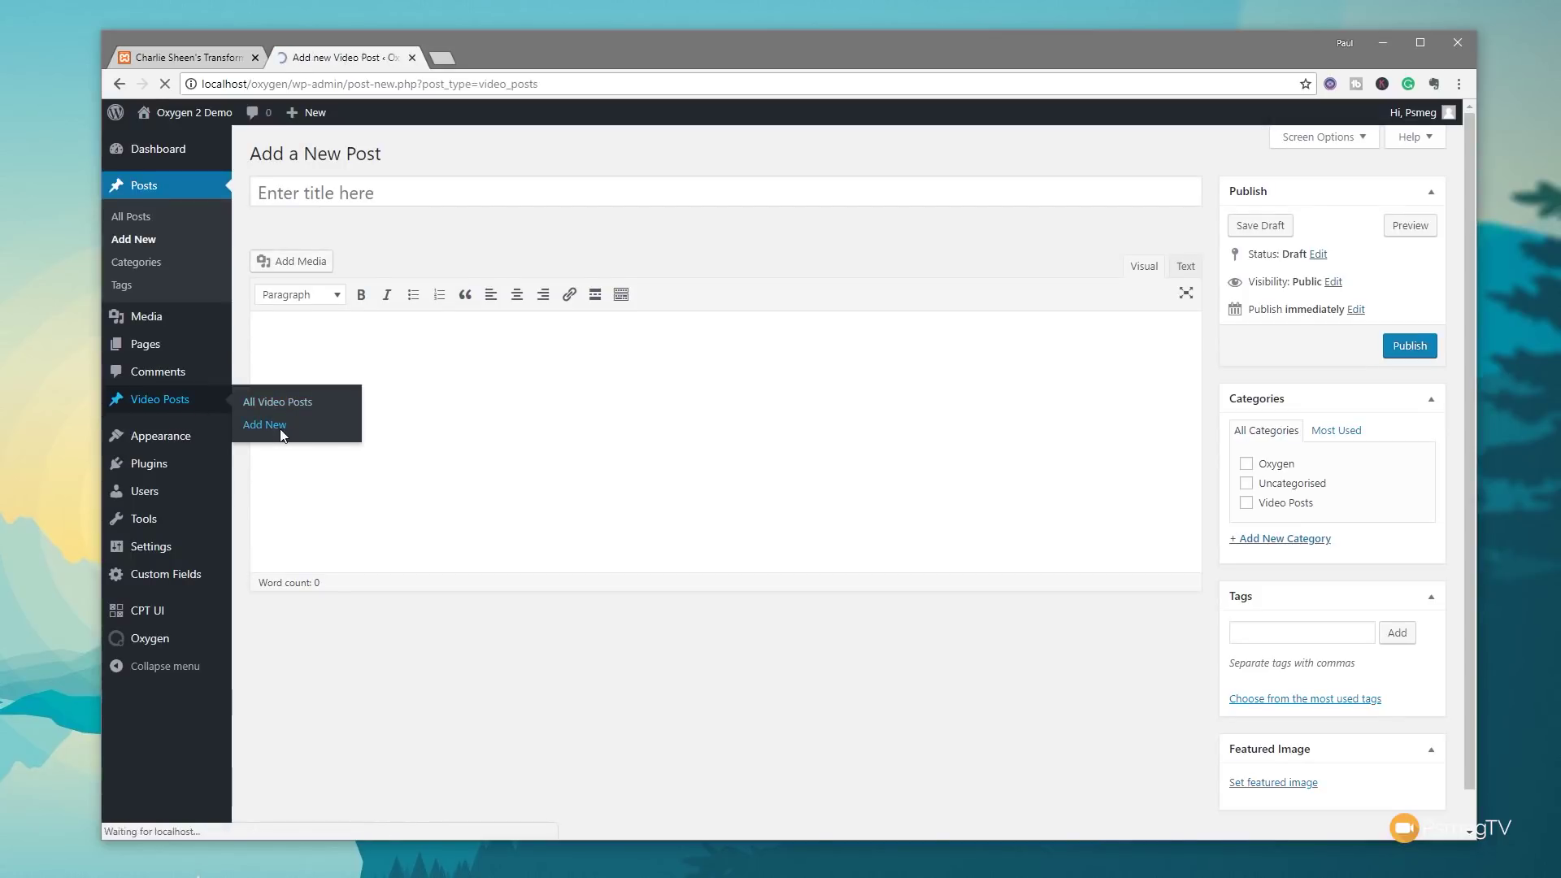
Step: Title the post 'Charlie Sheen's Transformation'
{"action": "left_click", "coordinate": [313, 199]}
{"action": "type", "text": "Charlie Scheen"}
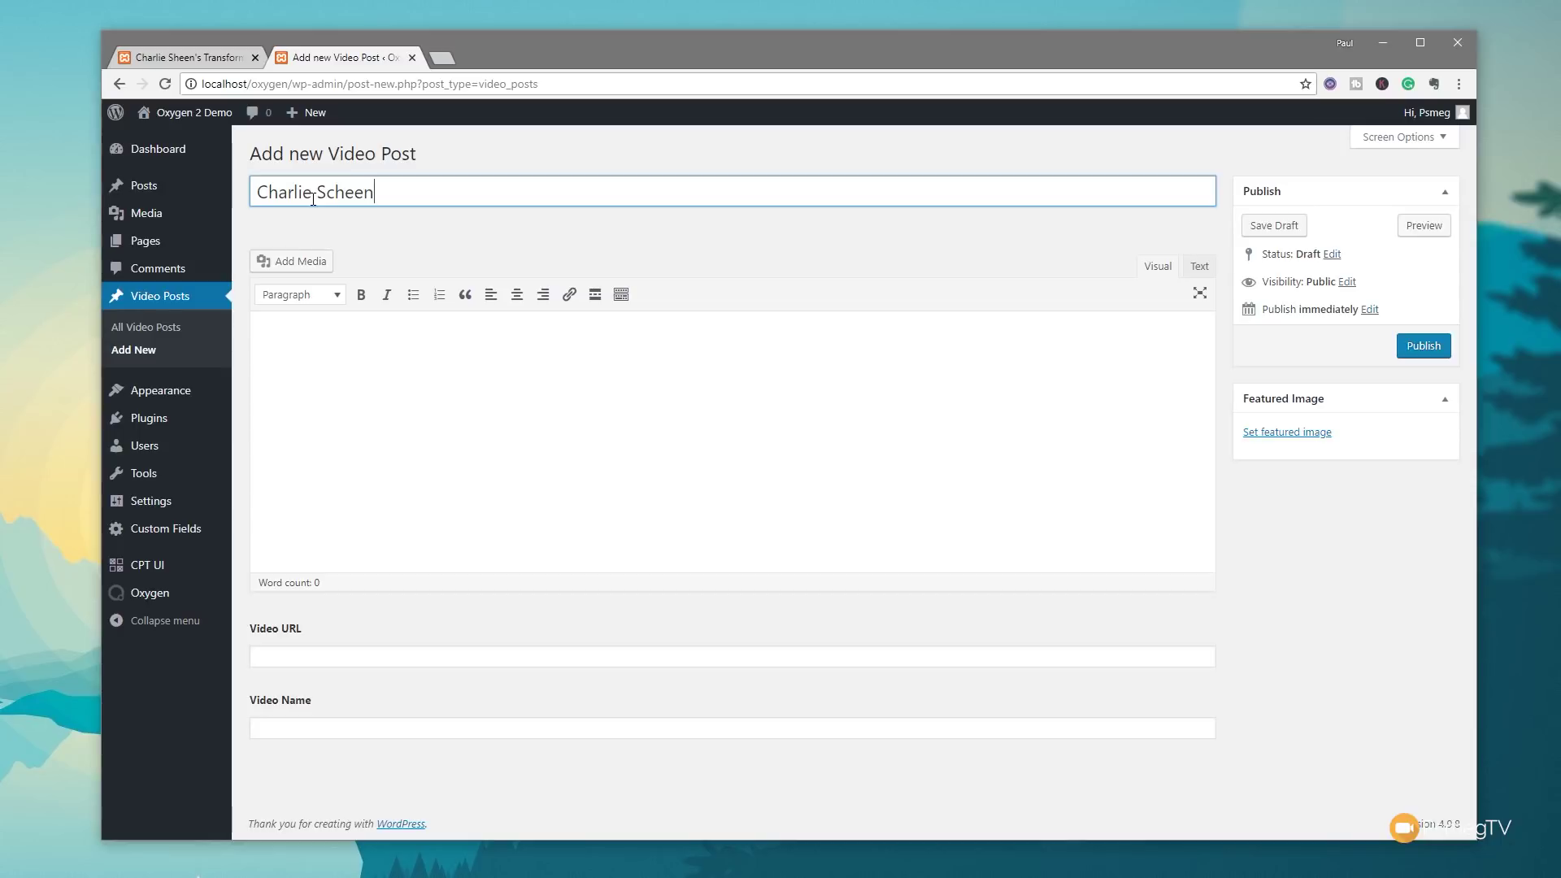
{"action": "key", "text": "BackSpace"}
{"action": "key", "text": "BackSpace"}
{"action": "key", "text": "BackSpace"}
{"action": "key", "text": "BackSpace"}
{"action": "key", "text": "BackSpace"}
{"action": "type", "text": "heens Tra"}
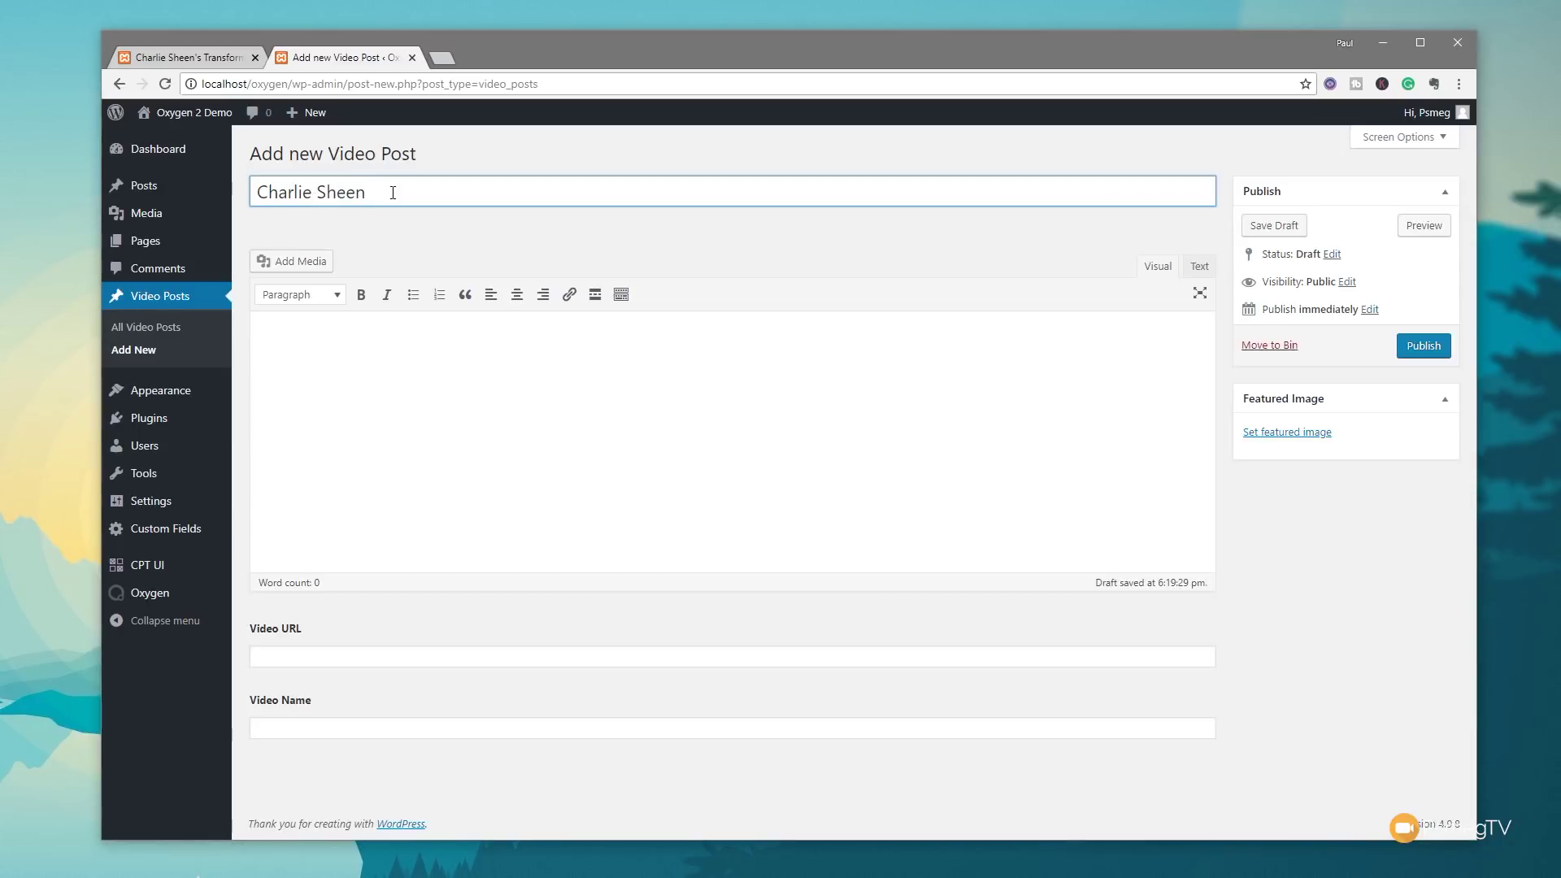
{"action": "type", "text": "nsformation"}
{"action": "left_click", "coordinate": [369, 193]}
{"action": "type", "text": "'"}
Step: Paste Lorem Ipsum content and the YouTube Video URL, reuse the title as Video Name, and publish
{"action": "left_click", "coordinate": [508, 392]}
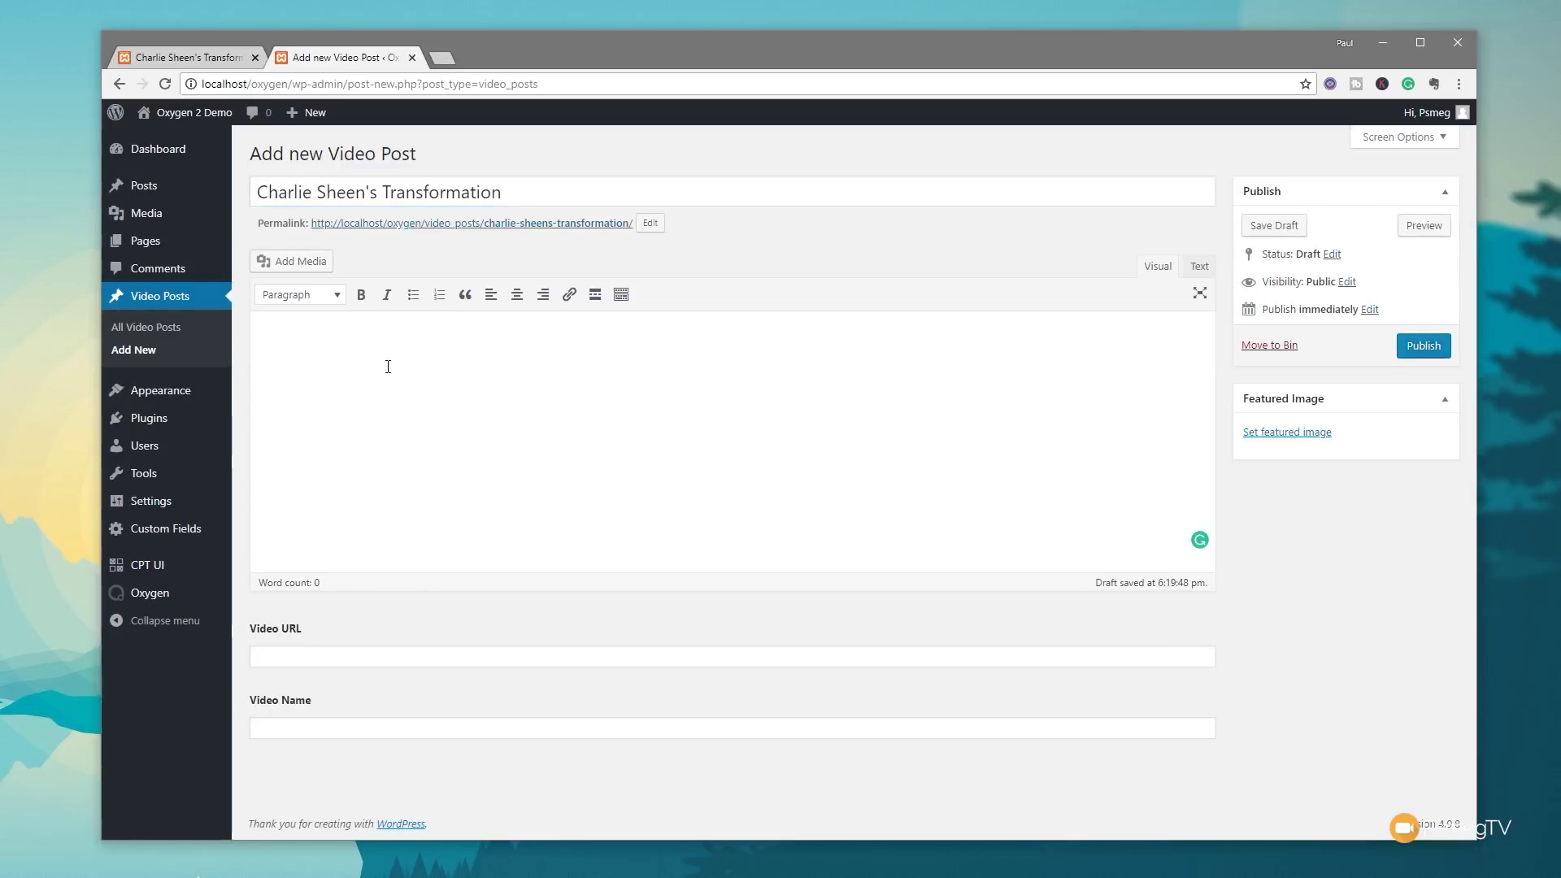
{"action": "type", "text": "Lorem Ipsum is simply dummy text of the printing and typesetting industry. Lorem Ipsum has been the industry's standard dummy text ever since the 1500s, when an unknown printer took a galley of type and scrambled it to make a type specimen book. It has survived not only five centuries, but also the leap into electronic typesetting, remaining essentially unchanged. It was popularised in the 1960s with the release of Letraset sheets containing Lorem Ipsum passages, and more recently with desktop publishing software like Aldus PageMaker including versions of Lorem Ipsum."}
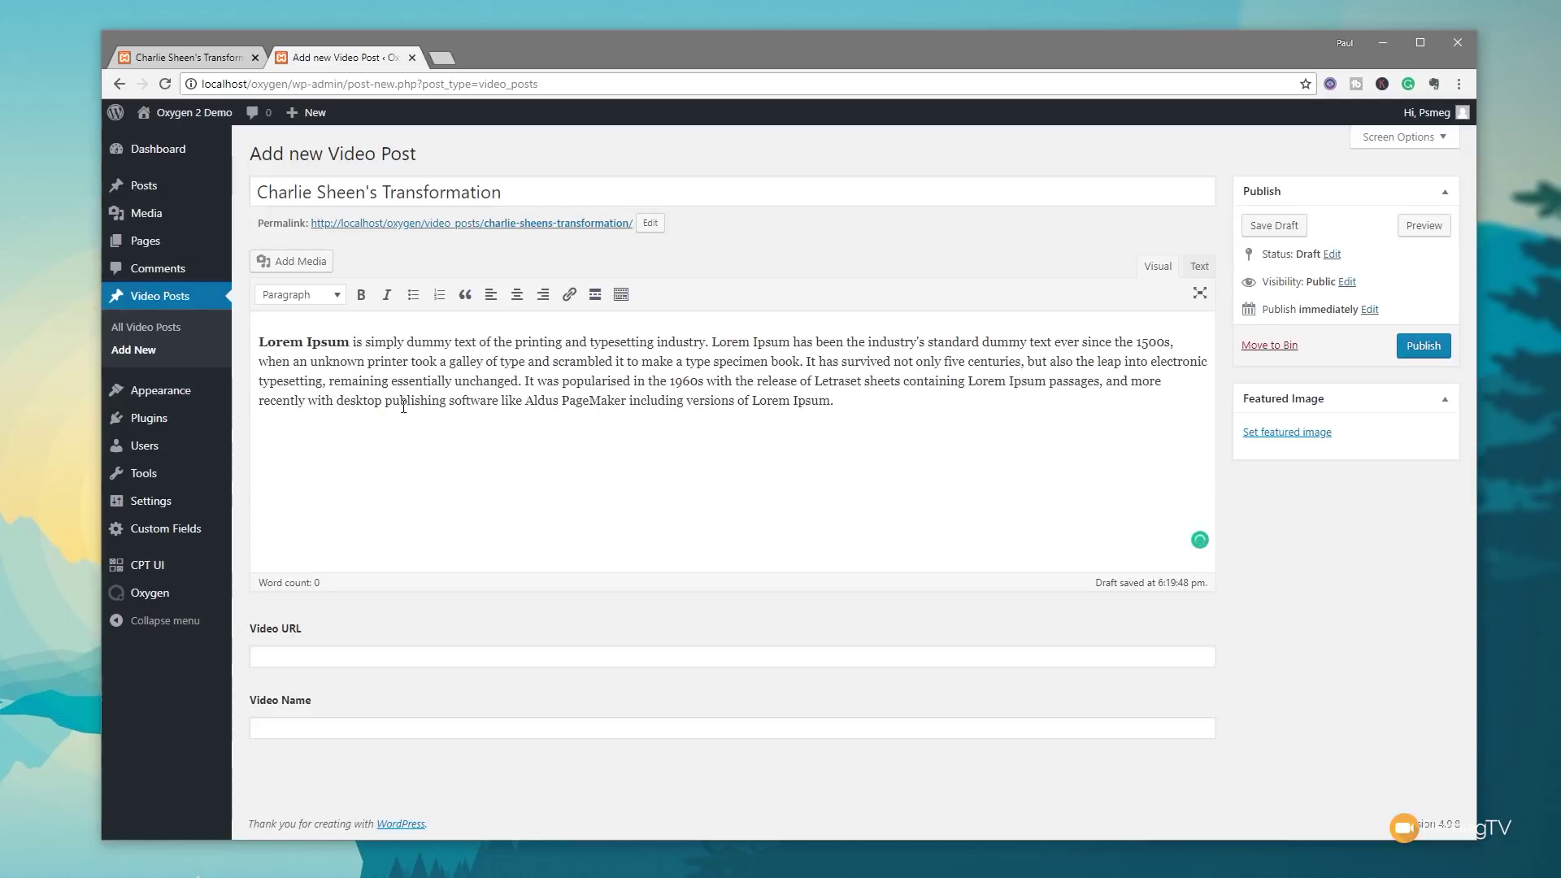
{"action": "left_click", "coordinate": [325, 657]}
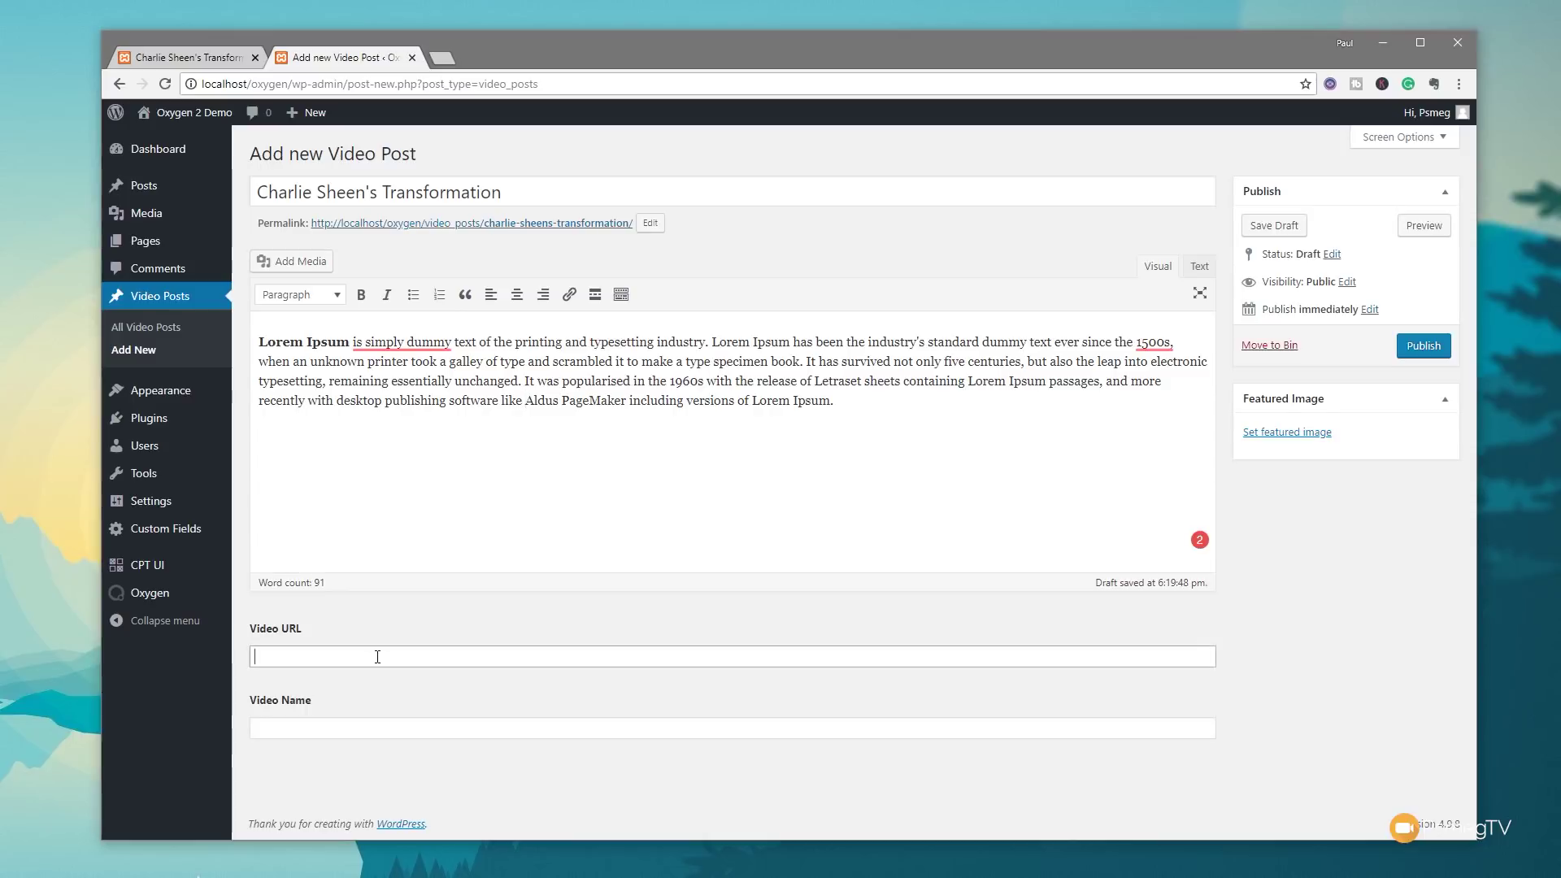
{"action": "type", "text": "https://www.youtube.com/watch?v=1GhZS6uqnOE"}
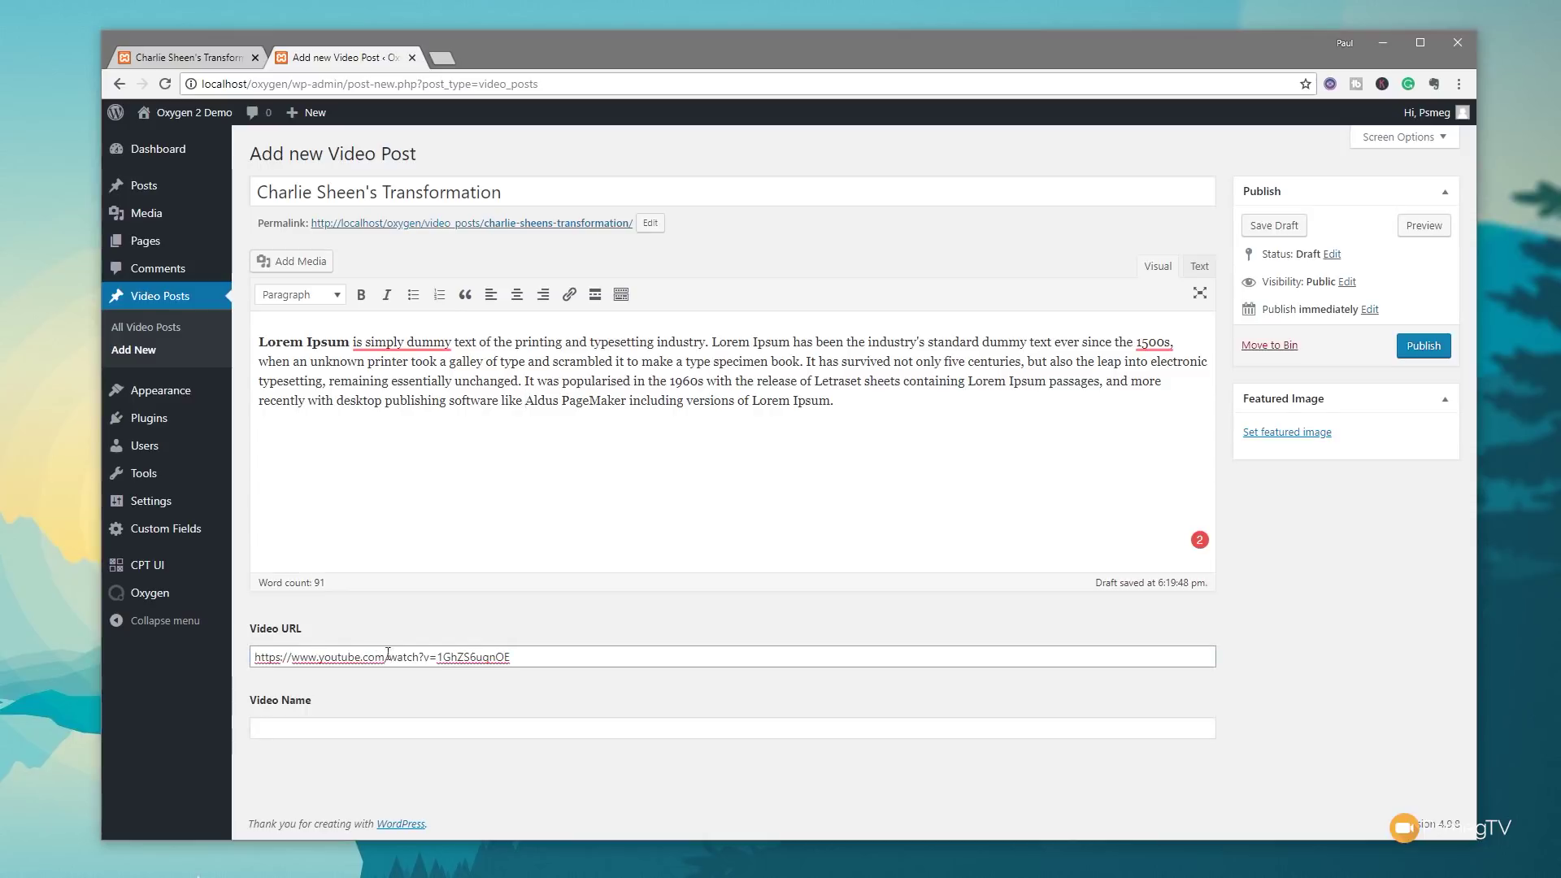
{"action": "left_click_drag", "start_coordinate": [517, 193], "coordinate": [237, 189]}
{"action": "key", "text": "ctrl+c"}
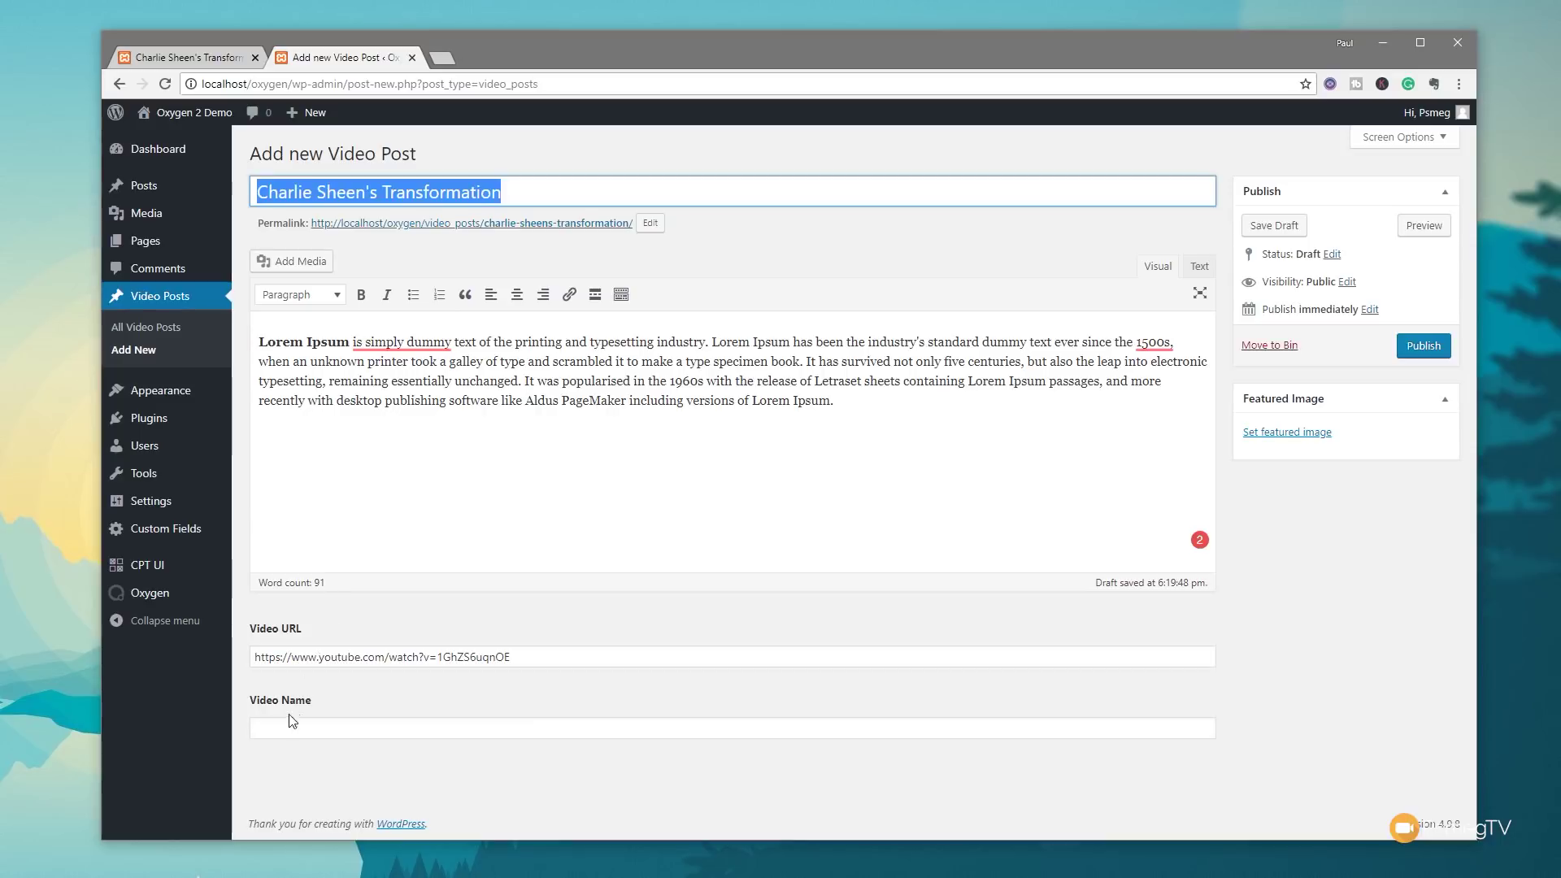
{"action": "left_click", "coordinate": [290, 725]}
{"action": "key", "text": "ctrl+v"}
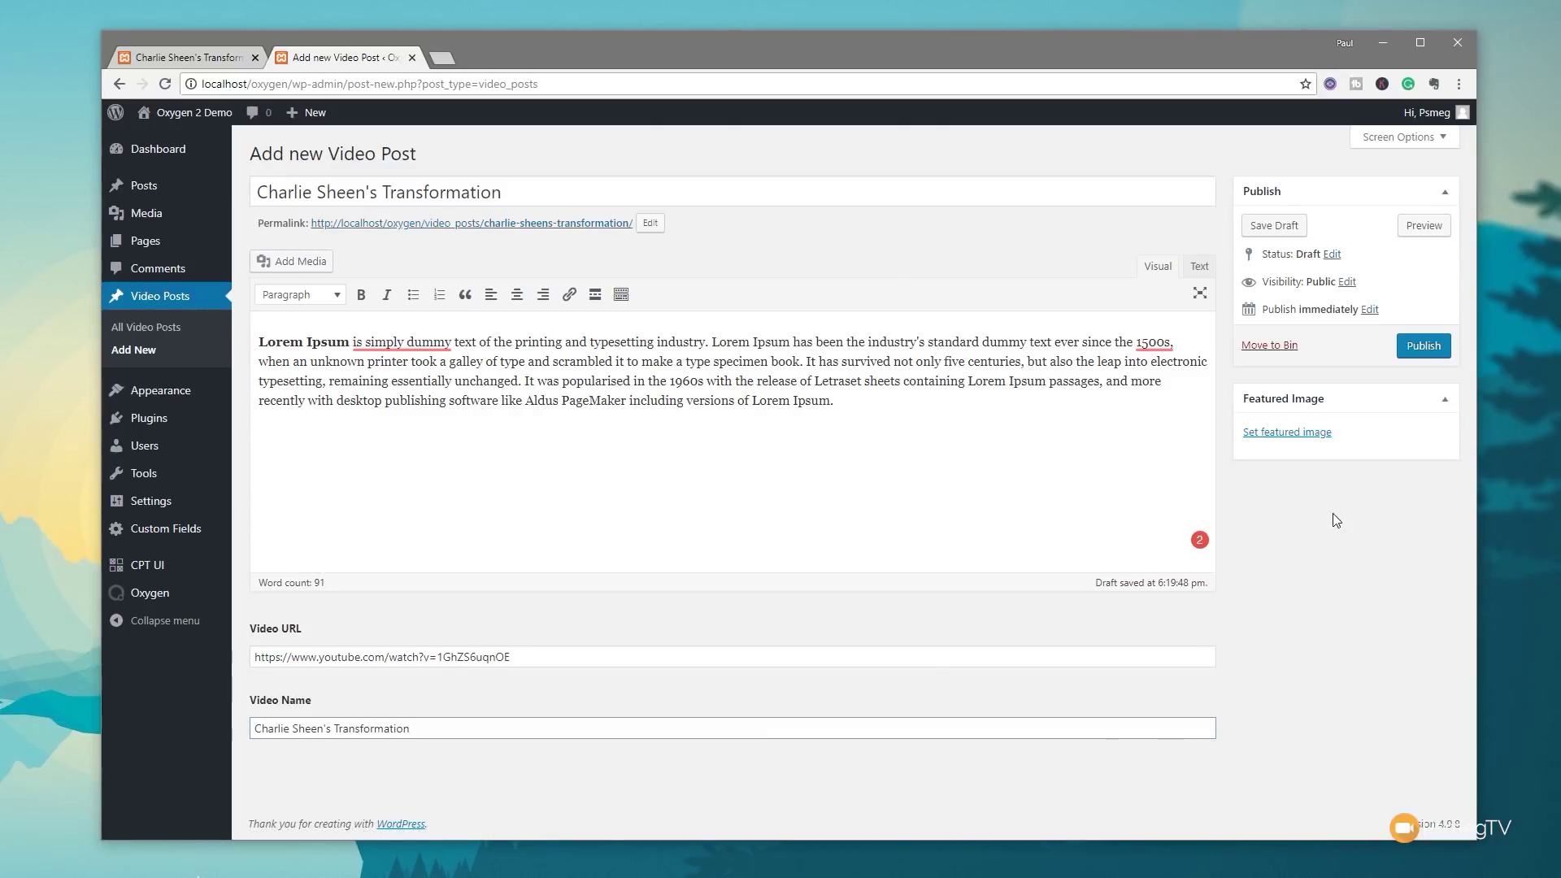
{"action": "left_click", "coordinate": [1422, 352]}
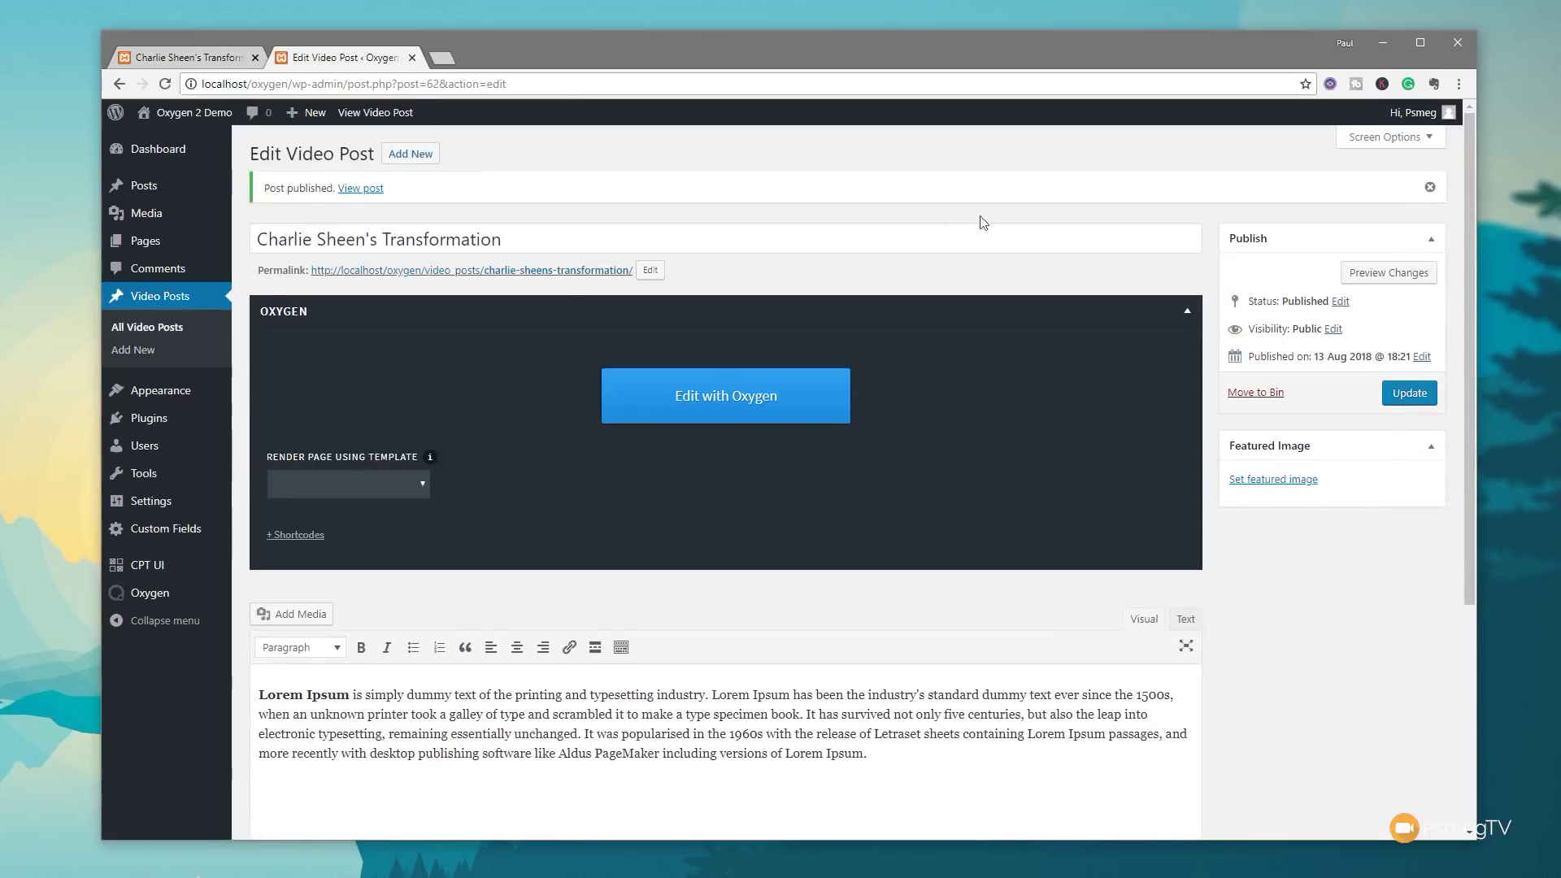
{"action": "middle_click", "coordinate": [558, 269]}
{"action": "left_click", "coordinate": [476, 65]}
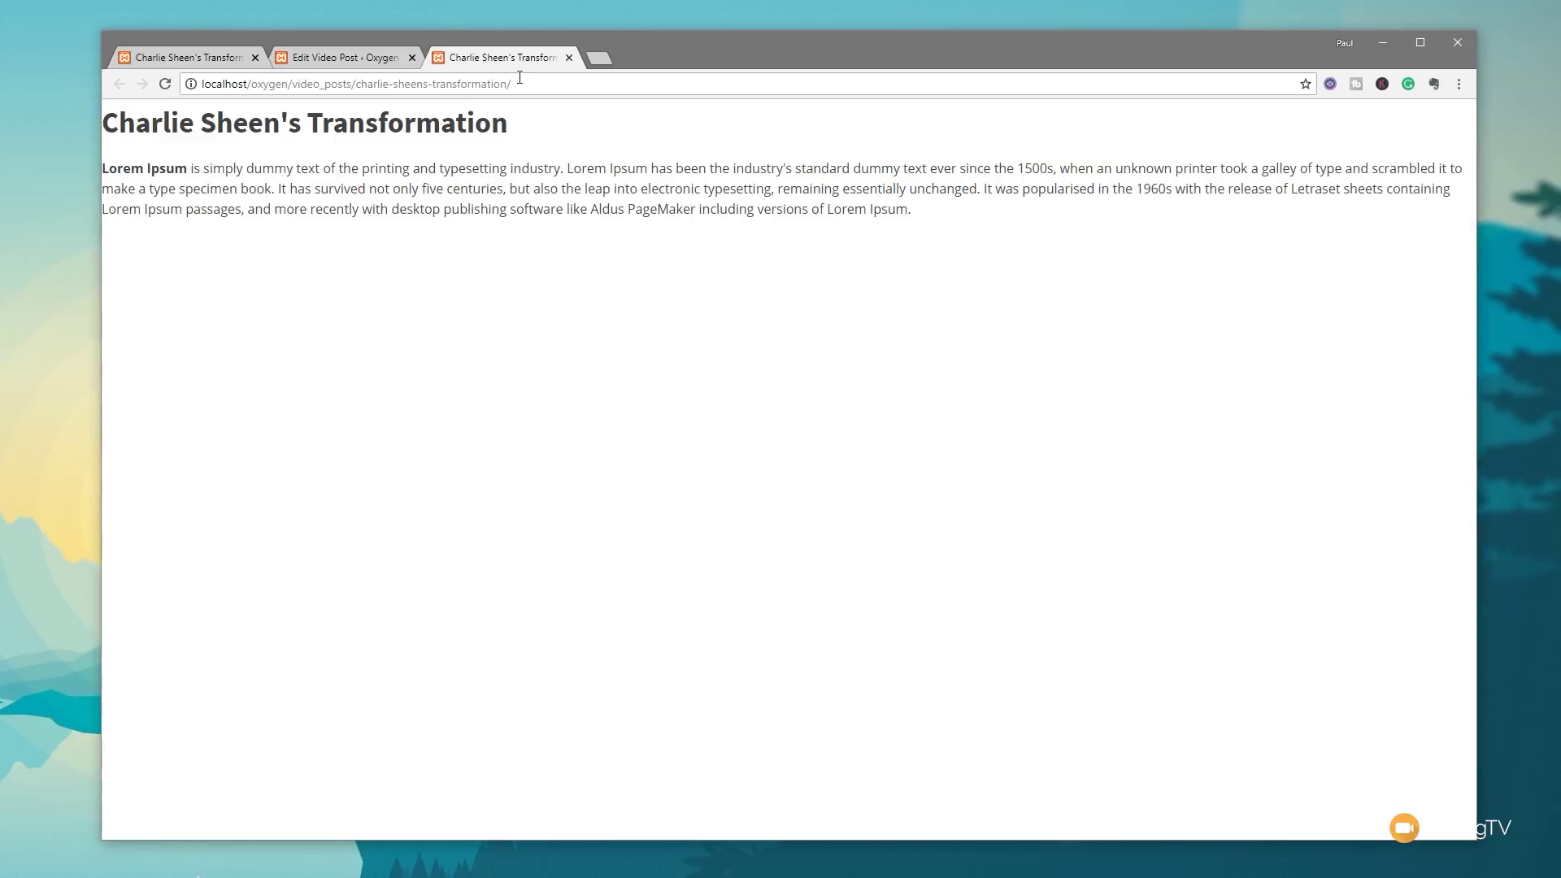
{"action": "left_click", "coordinate": [569, 58]}
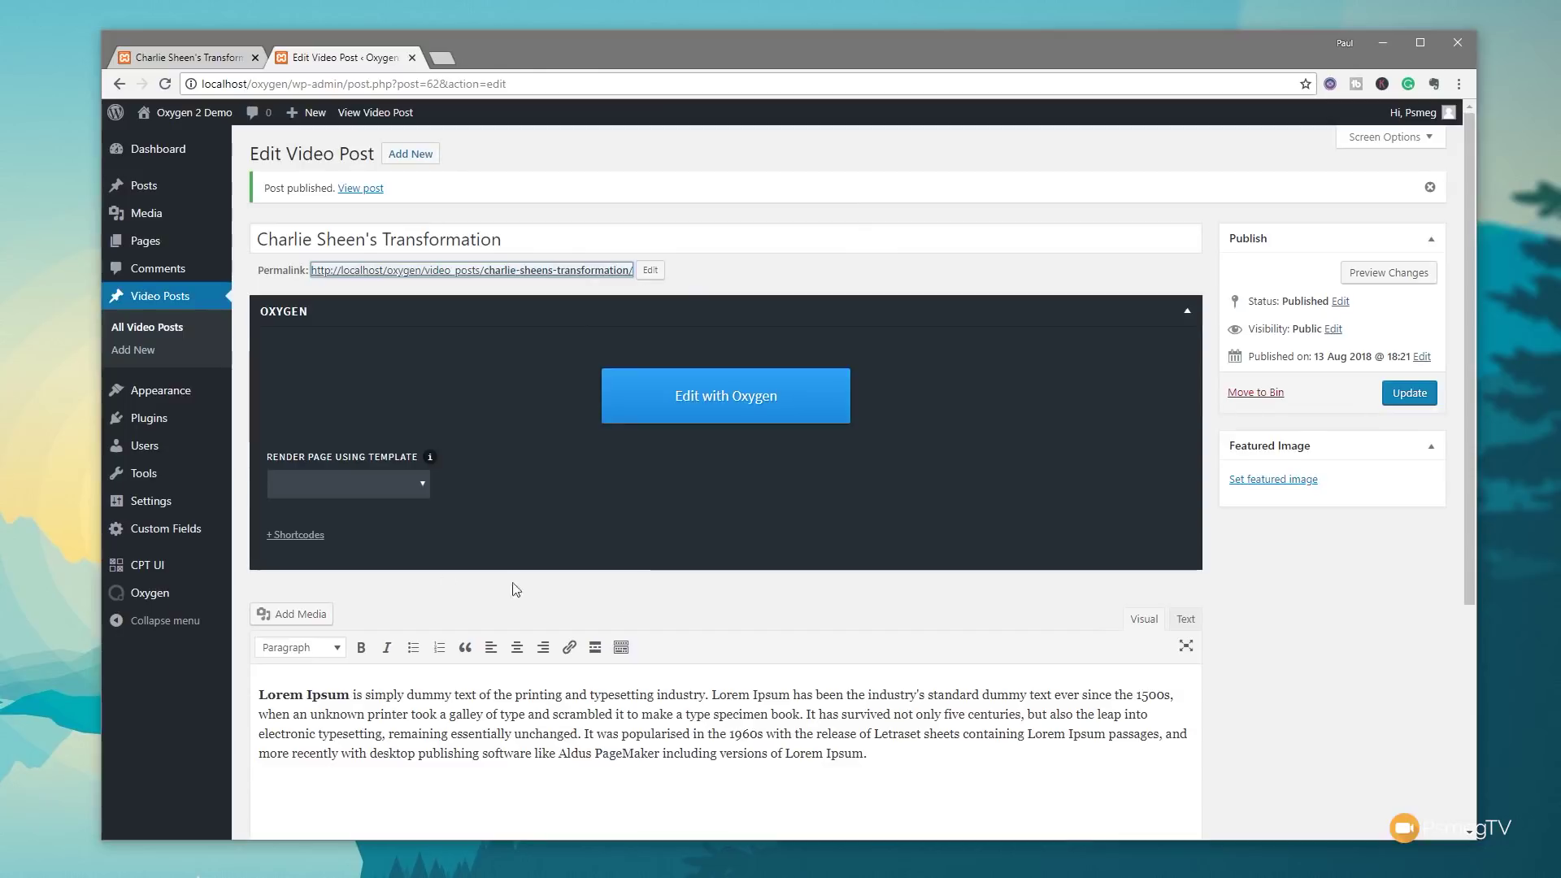
{"action": "mouse_move", "coordinate": [163, 598]}
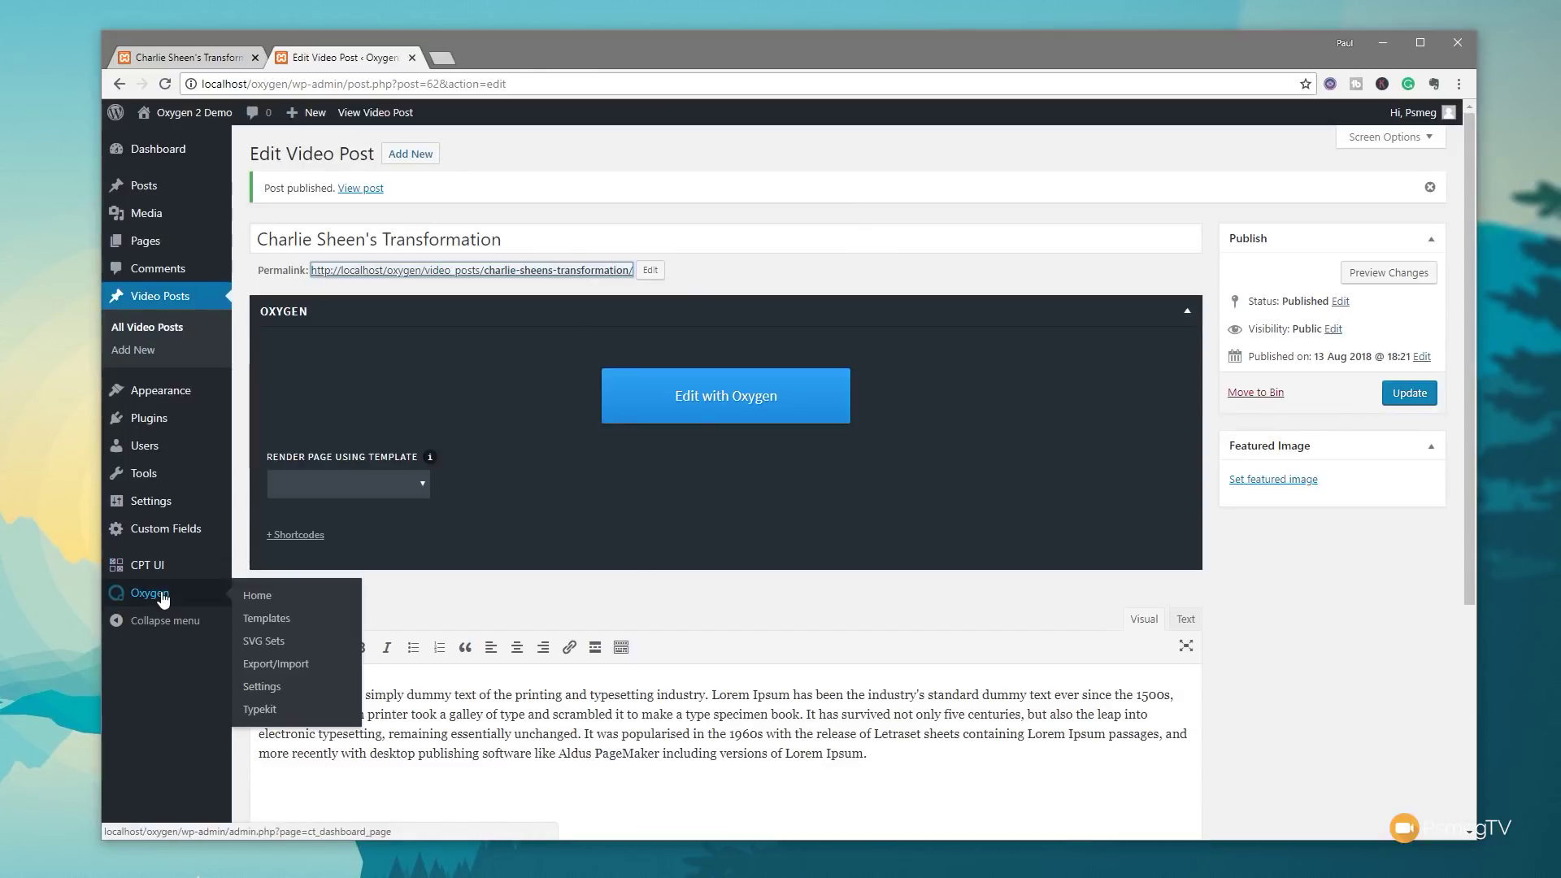
Step: Add a new Oxygen template titled 'Video Posts Singular' and publish it
{"action": "left_click", "coordinate": [268, 619]}
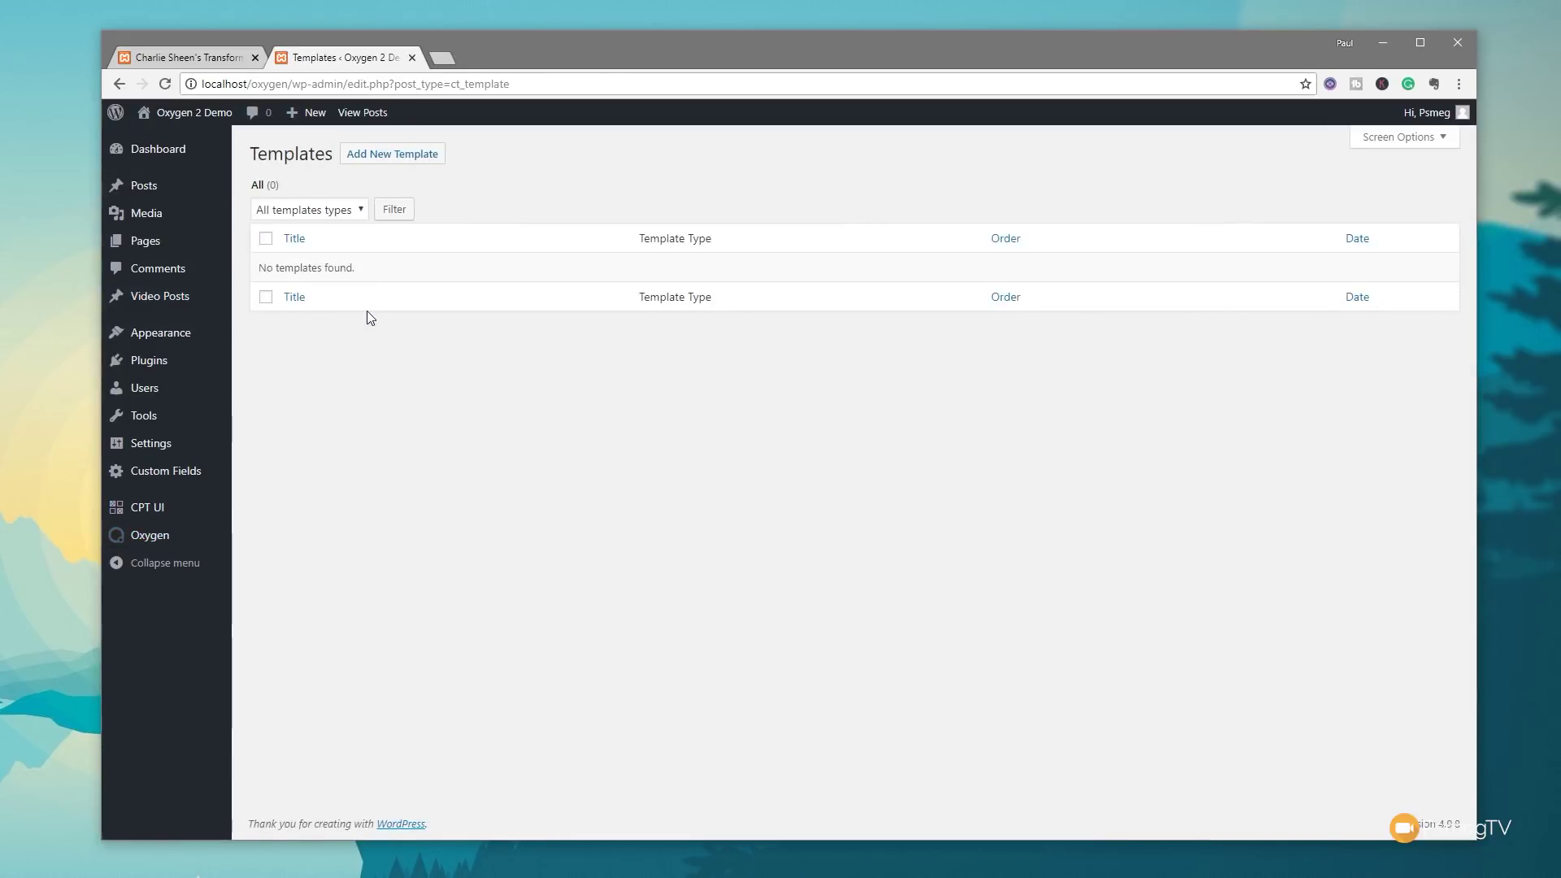
{"action": "left_click", "coordinate": [367, 156]}
{"action": "type", "text": "Video Po"}
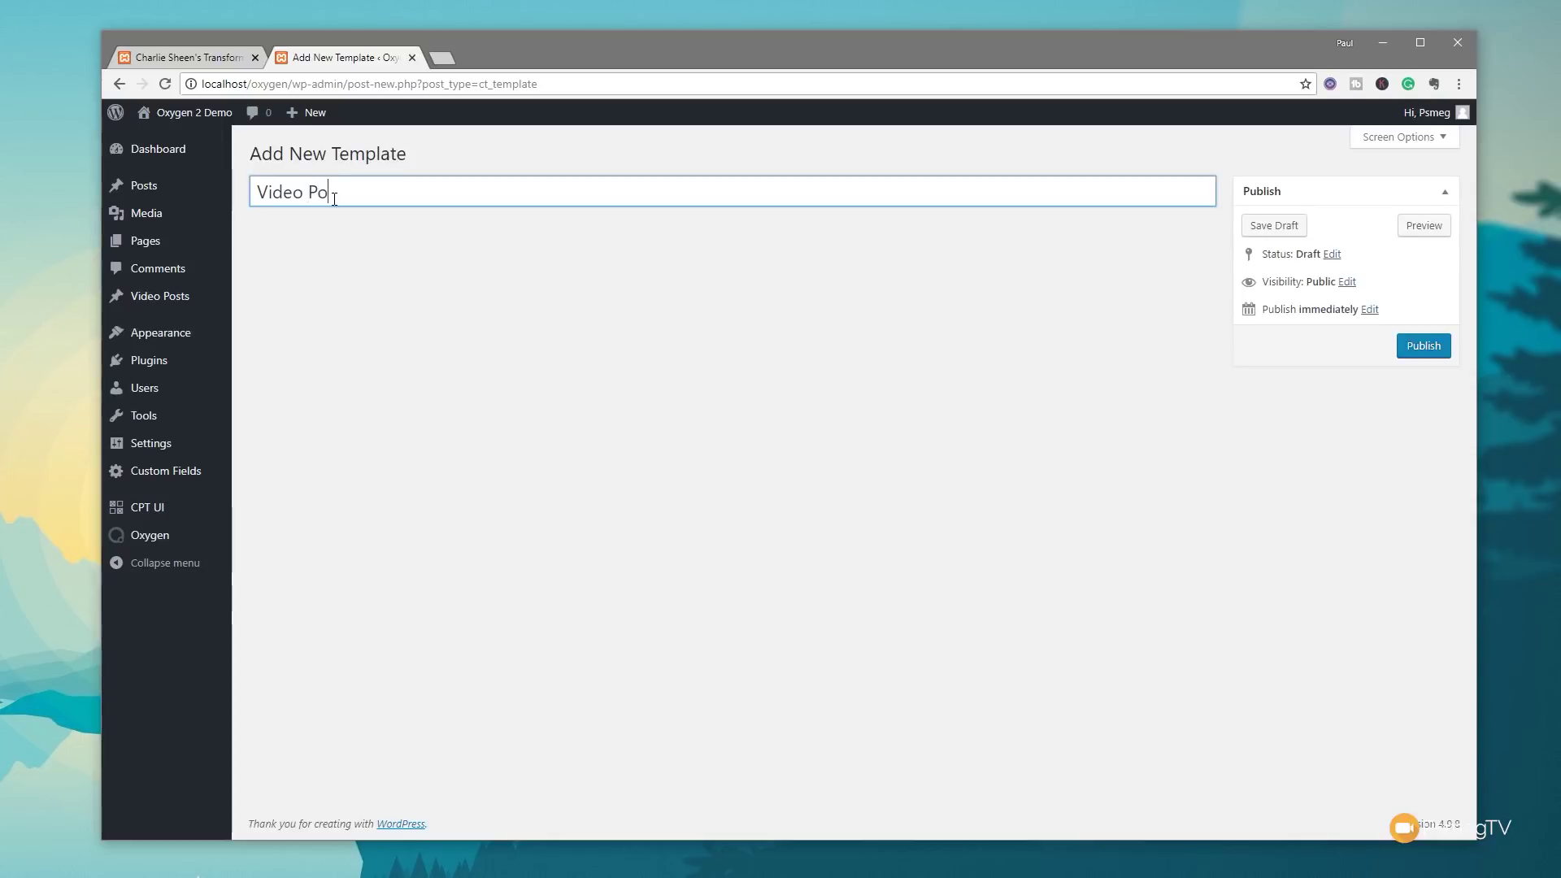
{"action": "type", "text": "sts Singular"}
{"action": "left_click", "coordinate": [1422, 351]}
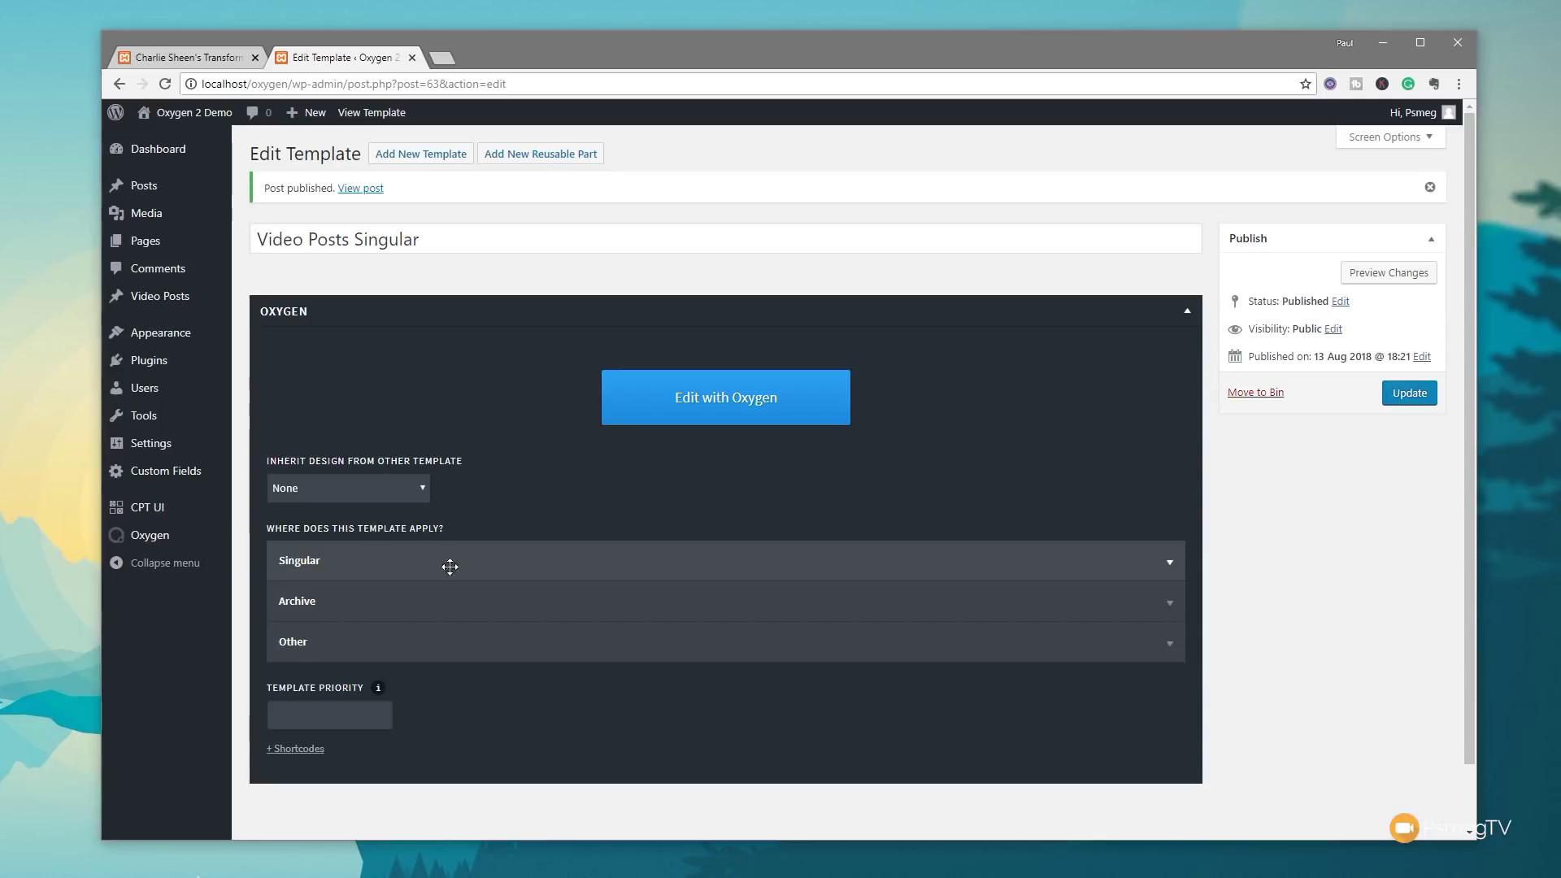
Step: Tick Video Posts under the Singular placement options and update the template
{"action": "left_click", "coordinate": [839, 564]}
{"action": "scroll", "coordinate": [839, 564], "scroll_direction": "down", "scroll_amount": 1}
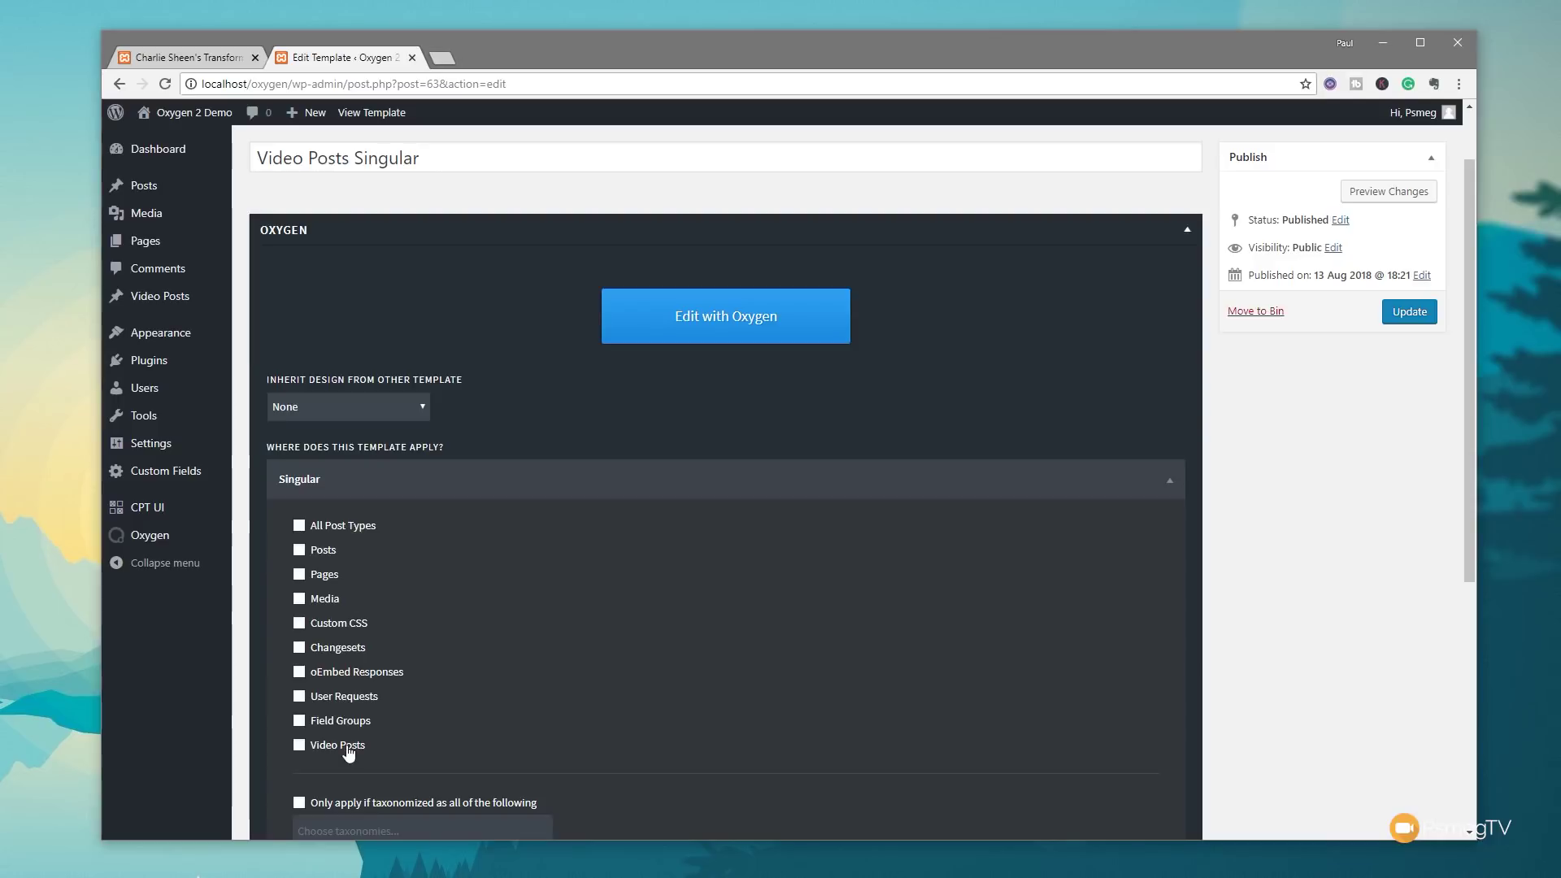
{"action": "left_click", "coordinate": [299, 746]}
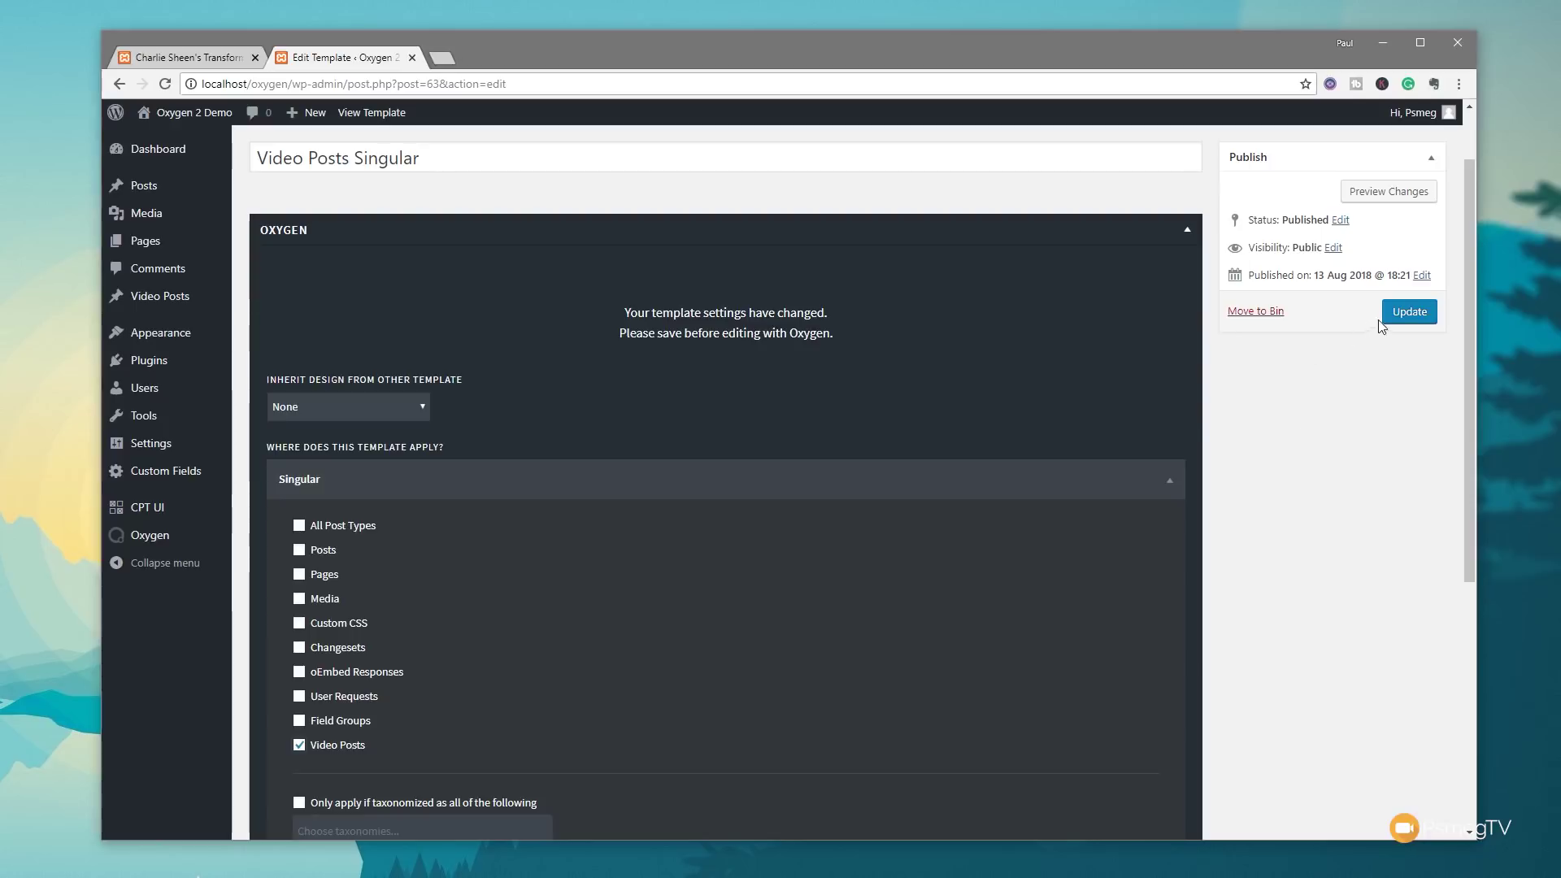
{"action": "left_click", "coordinate": [1413, 315]}
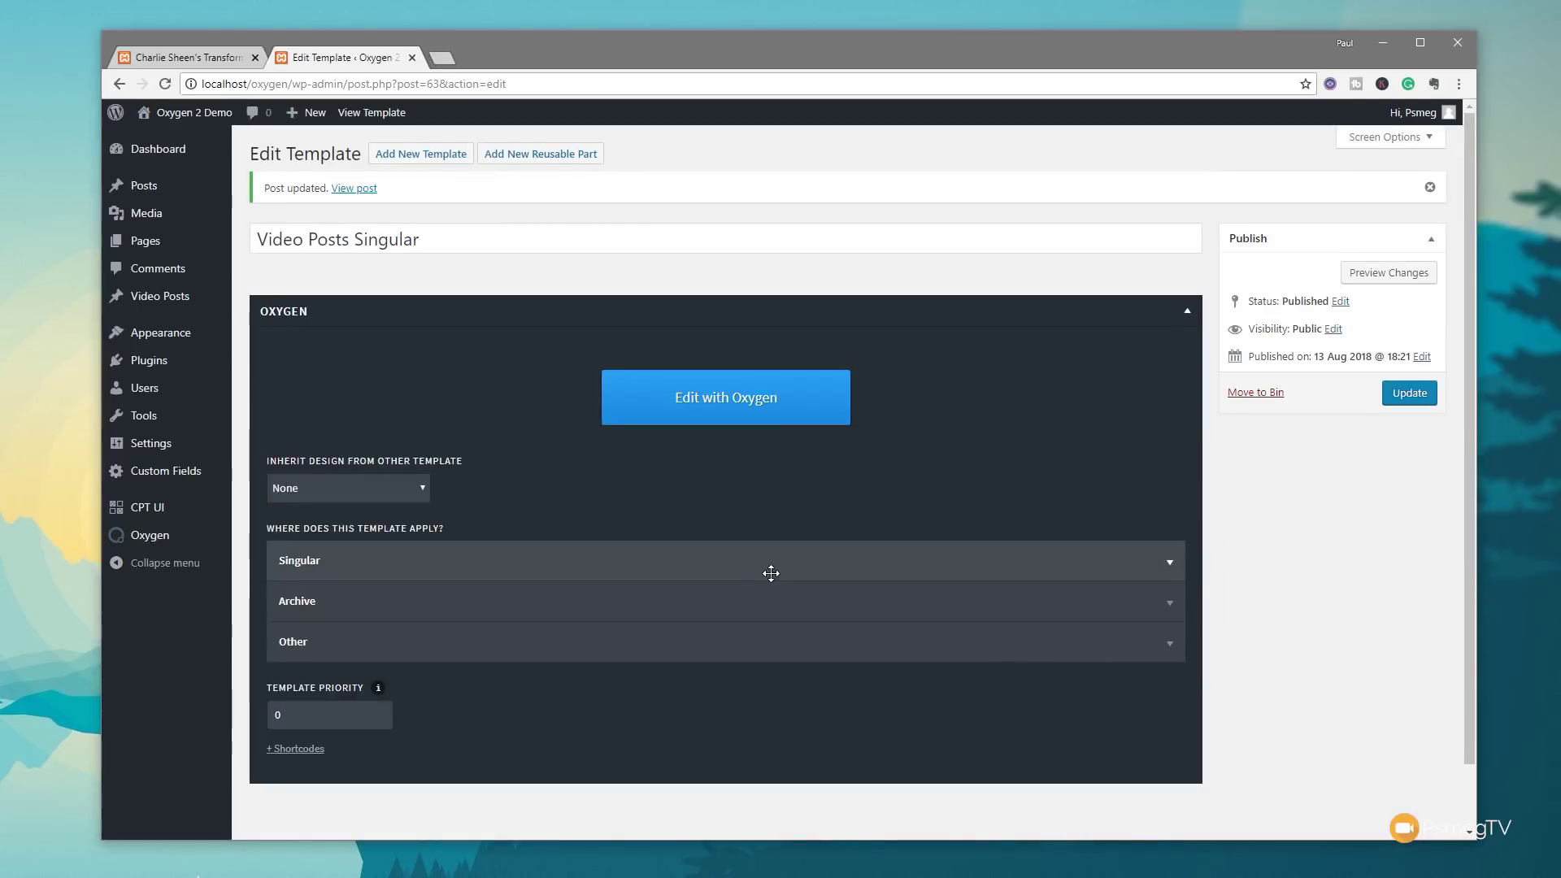
Step: Open the template in Oxygen Builder and check its preview post list
{"action": "left_click", "coordinate": [761, 399]}
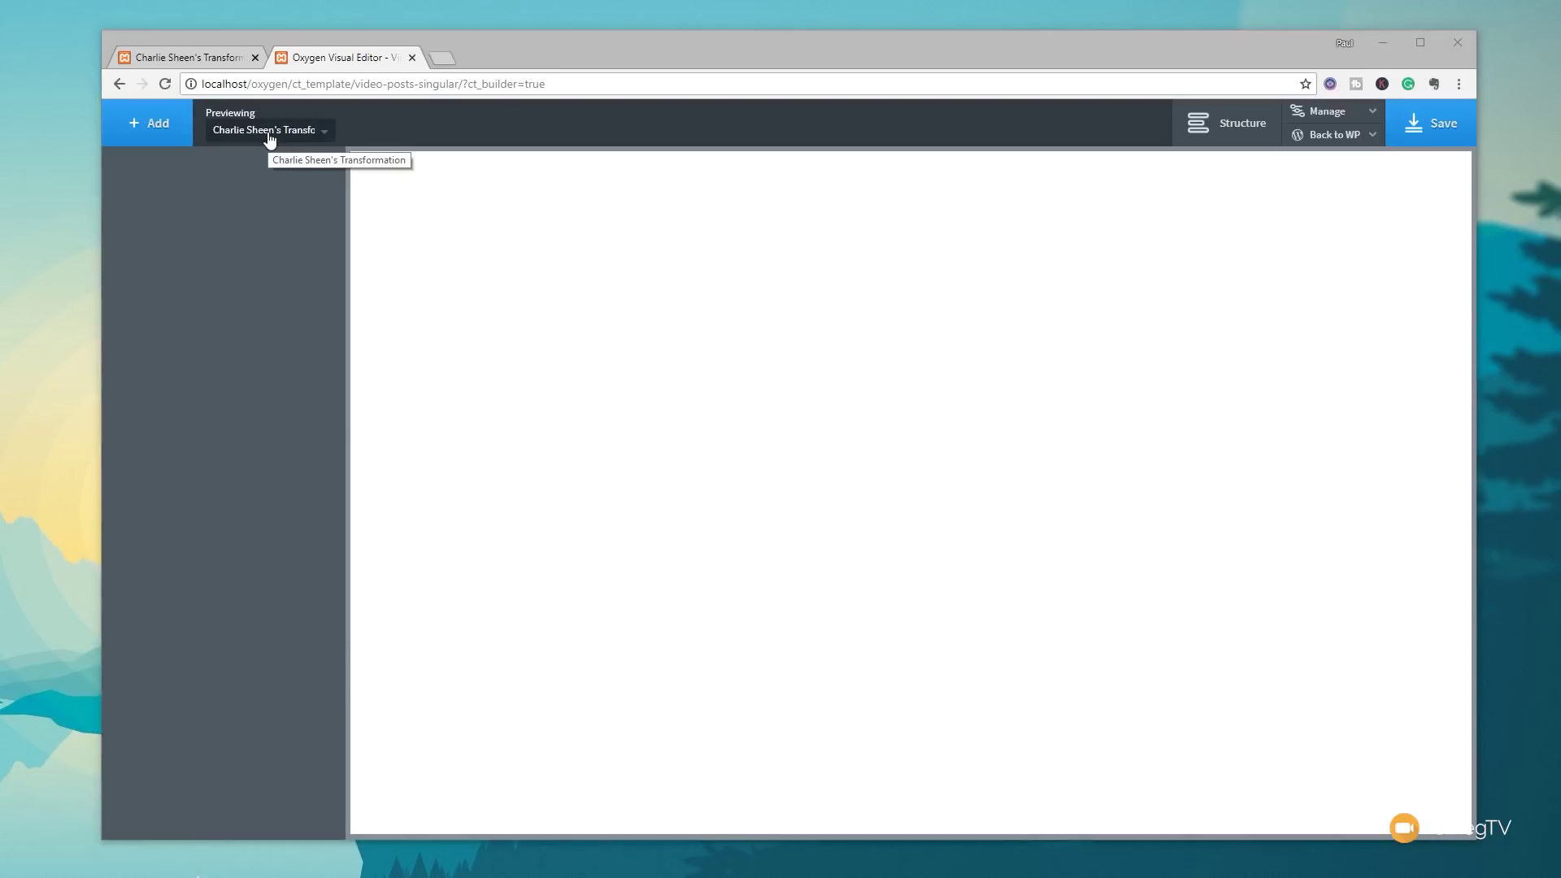
{"action": "left_click", "coordinate": [315, 136]}
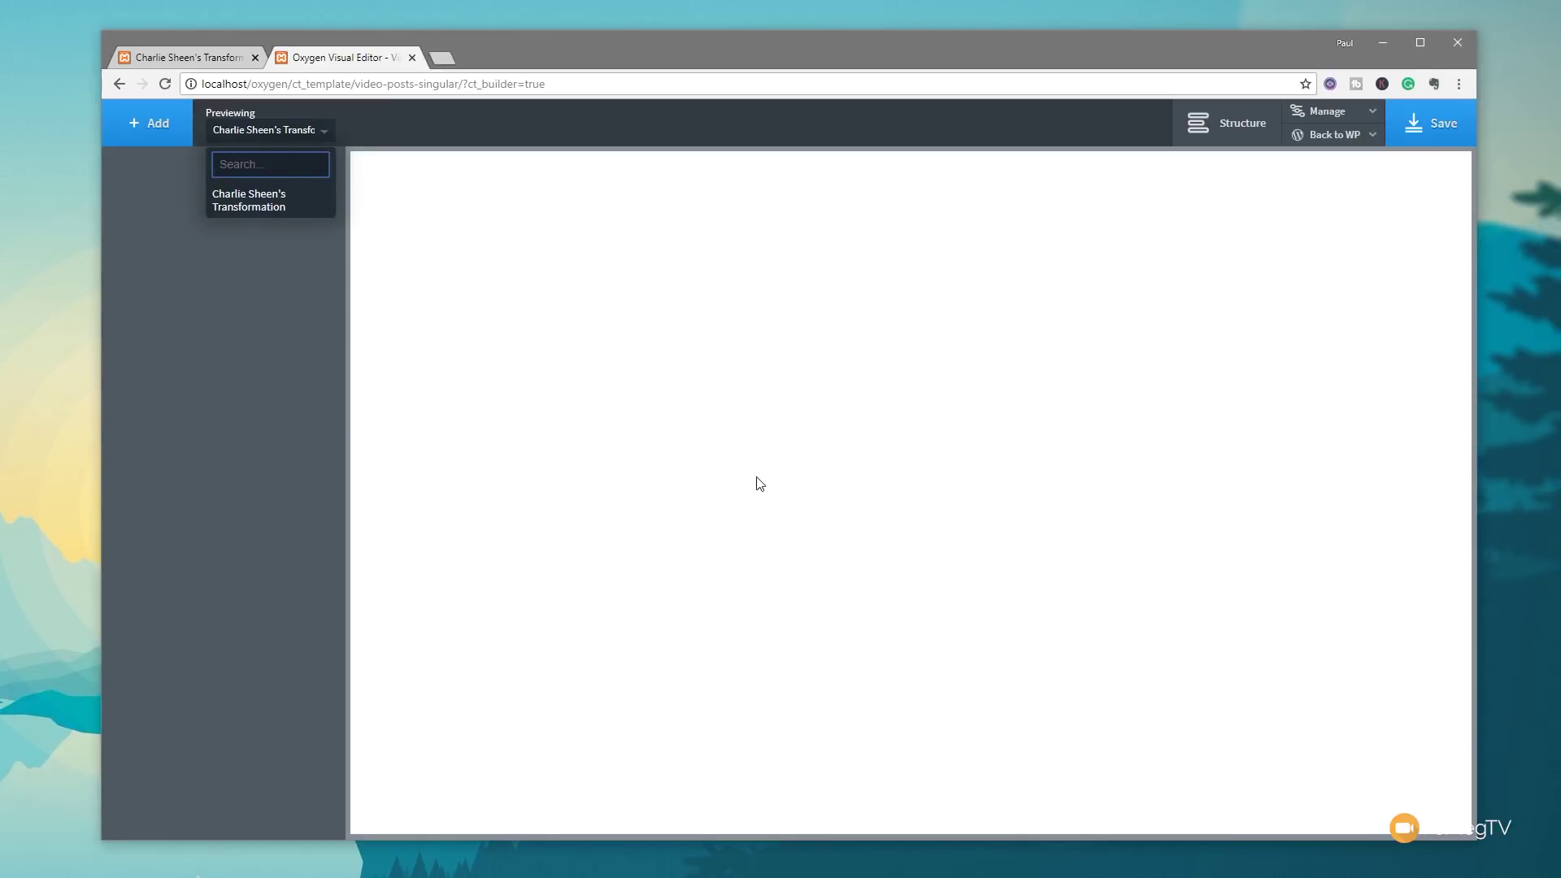
{"action": "left_click", "coordinate": [269, 304]}
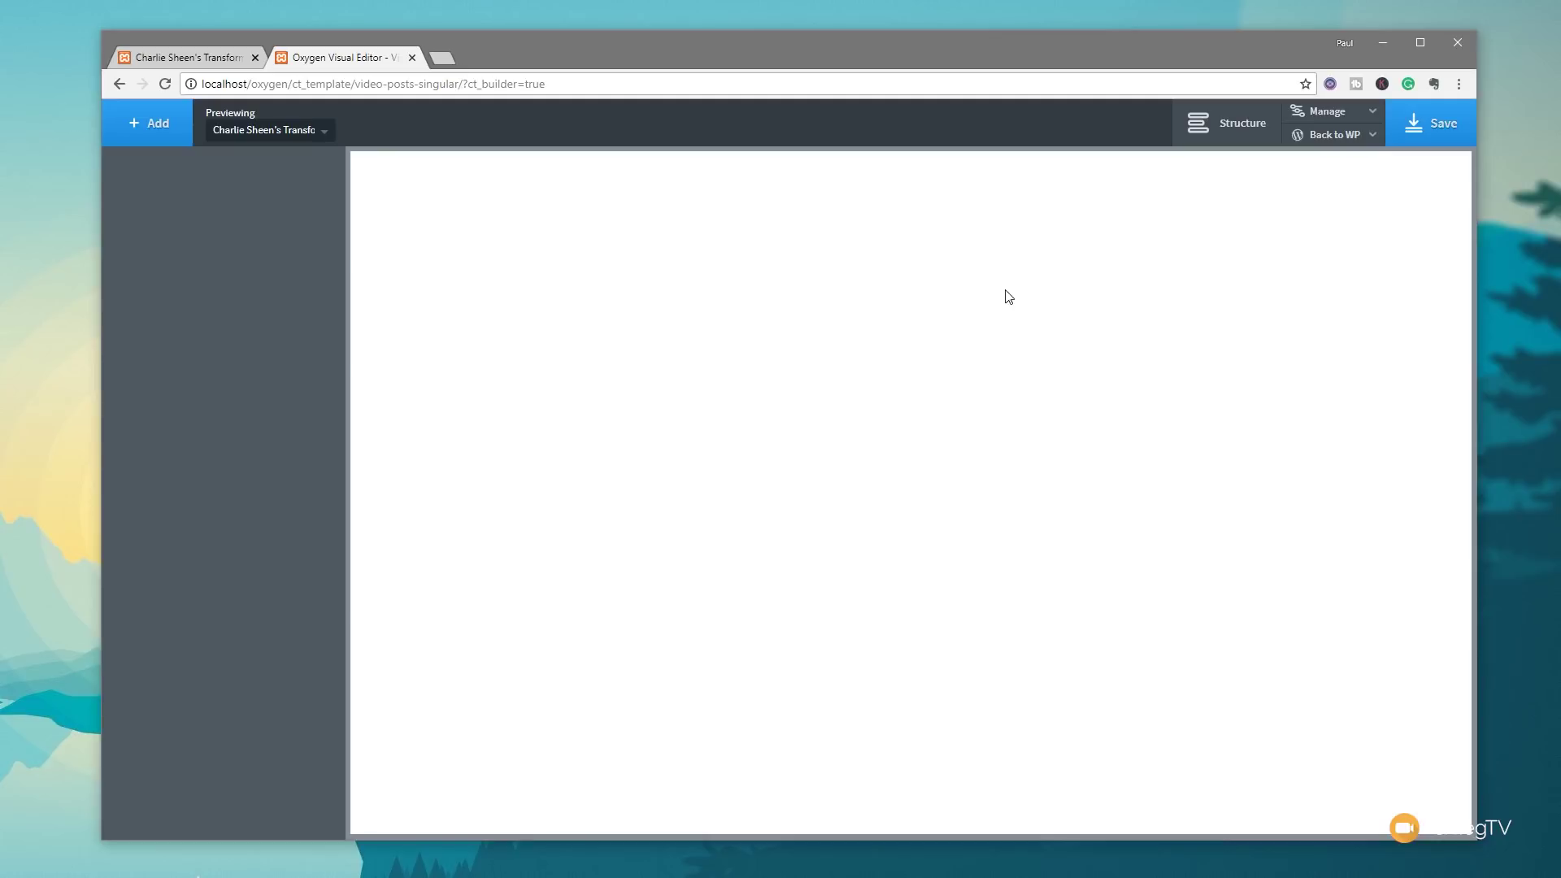
Step: Browse Library > Design Sets > atomic > Sections & Elements in the Add panel
{"action": "left_click", "coordinate": [128, 134]}
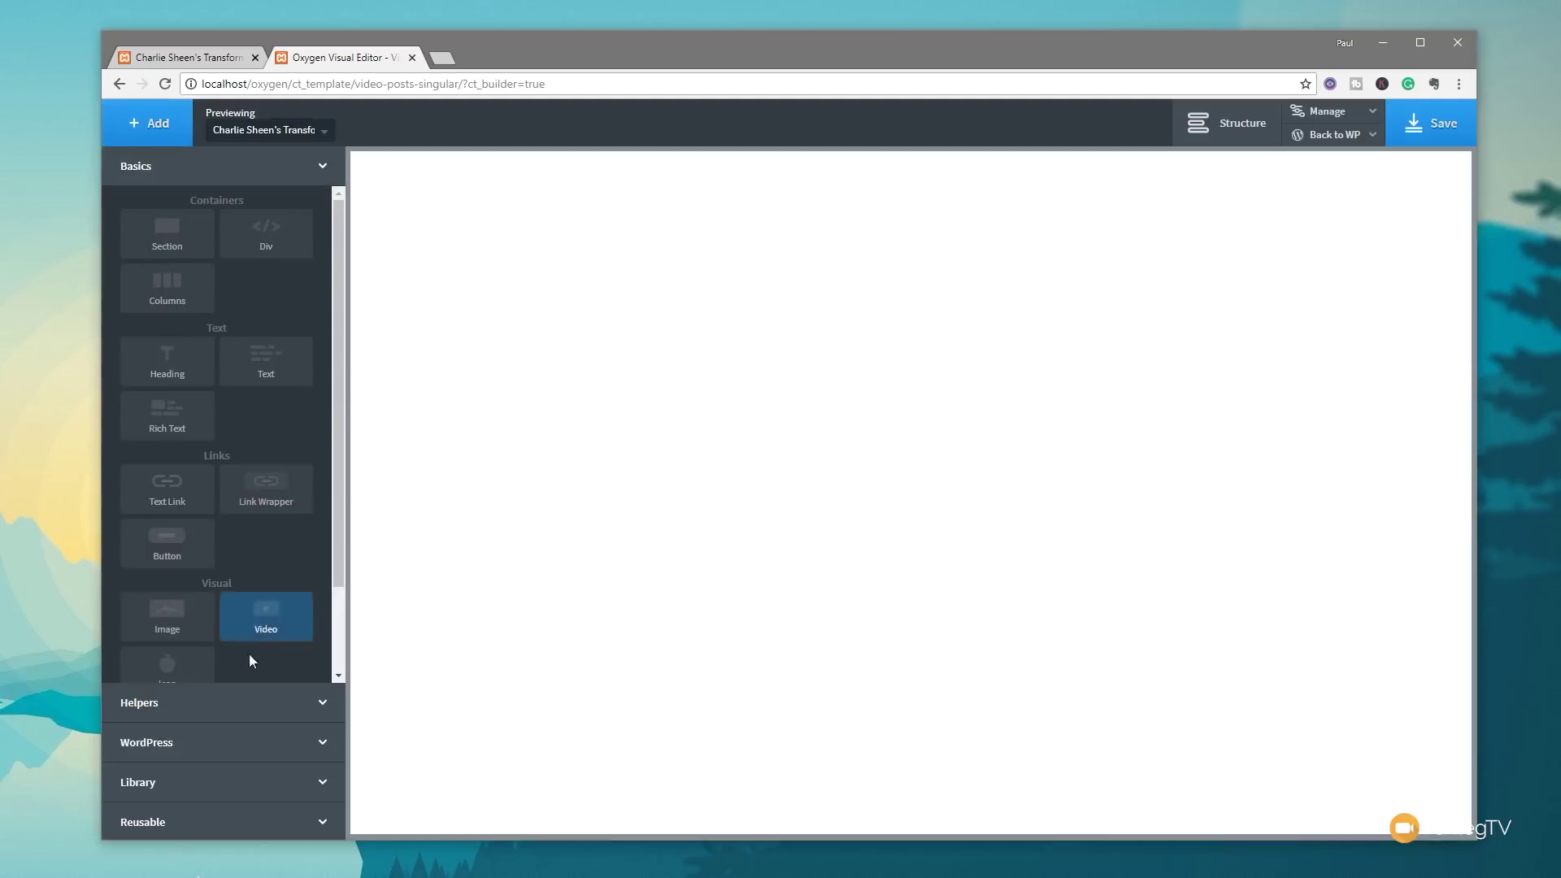
{"action": "left_click", "coordinate": [202, 784]}
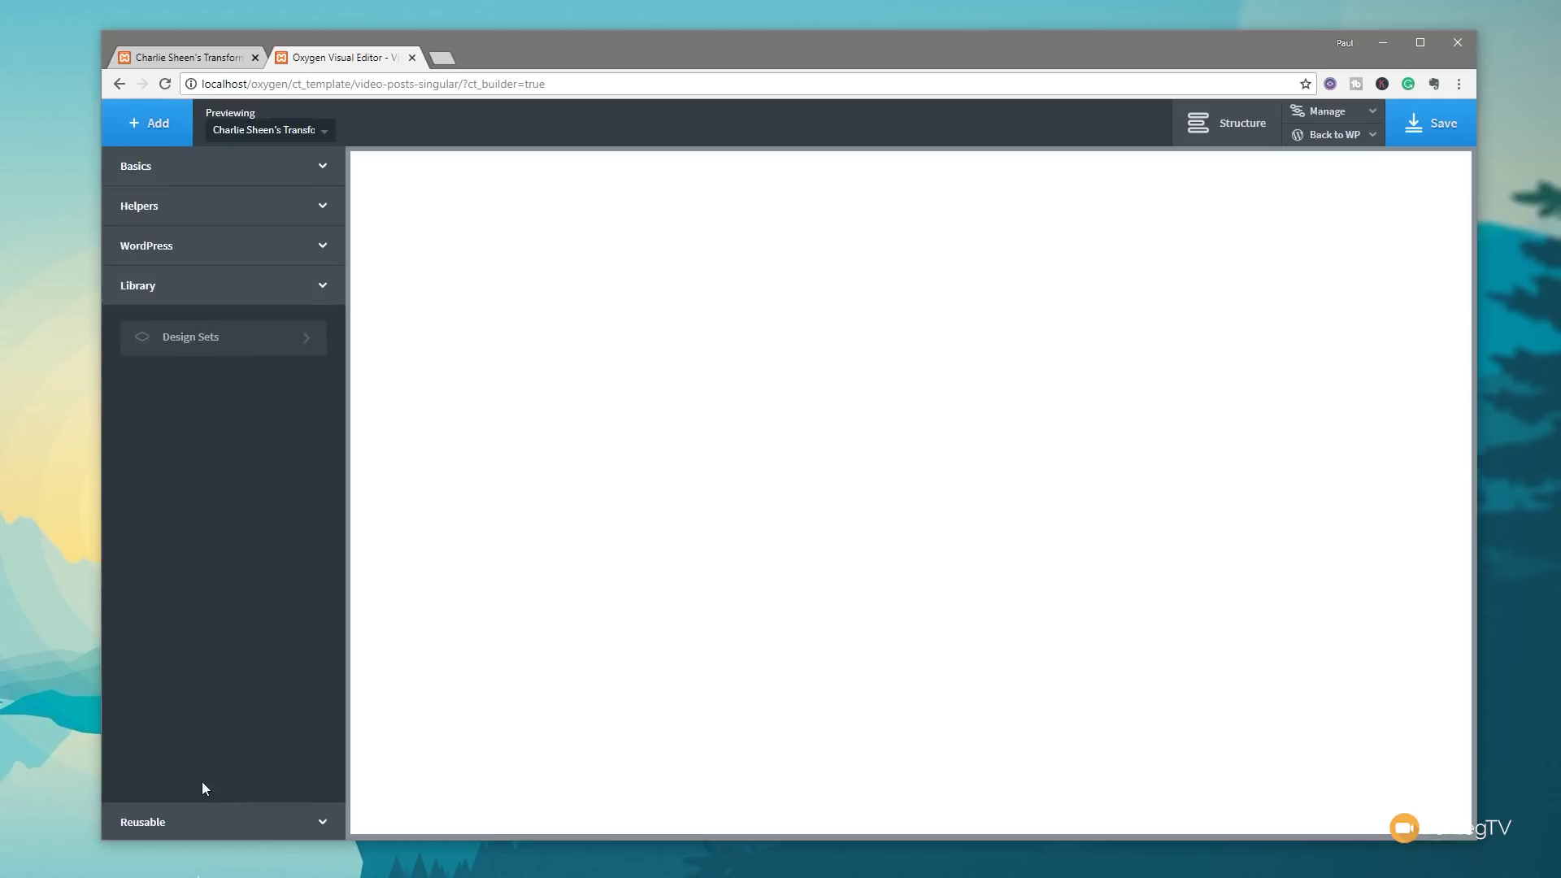
{"action": "left_click", "coordinate": [258, 338]}
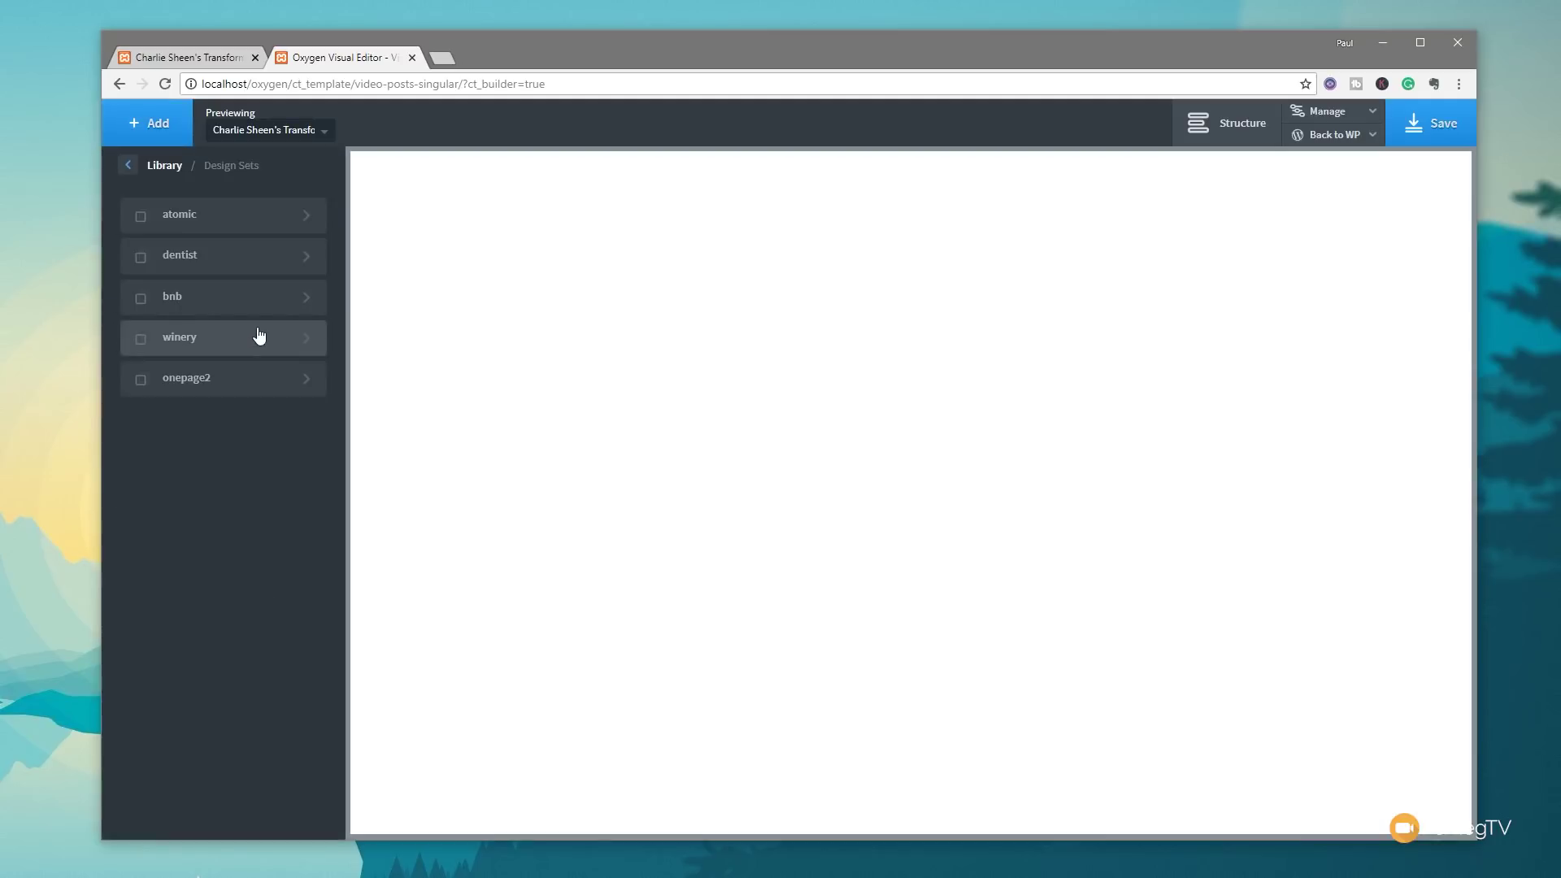
{"action": "left_click", "coordinate": [251, 230]}
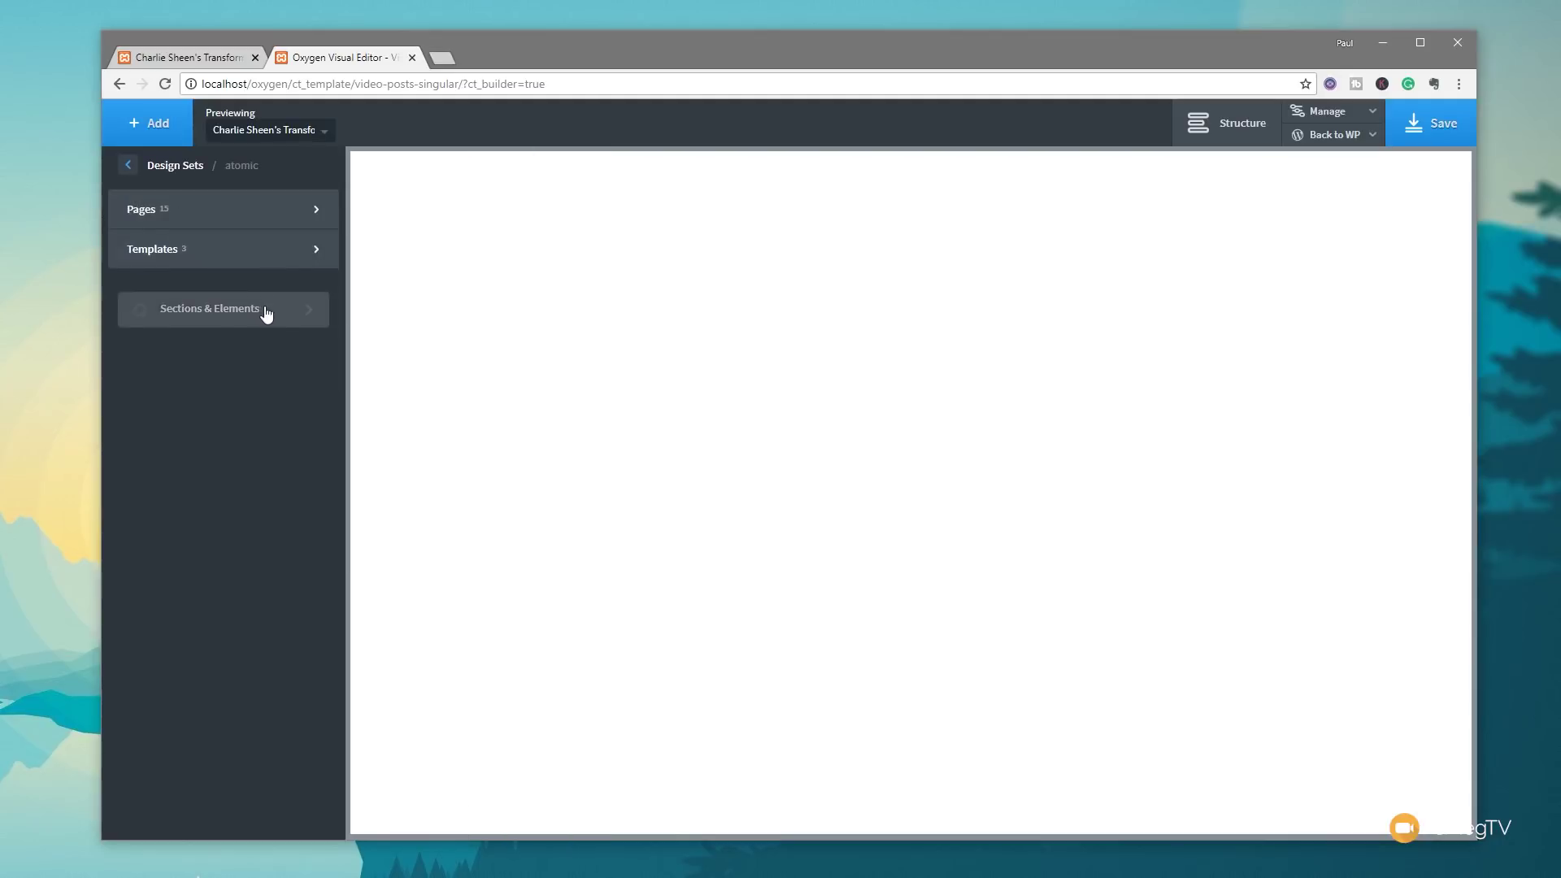
{"action": "left_click", "coordinate": [266, 313]}
{"action": "mouse_move", "coordinate": [244, 385]}
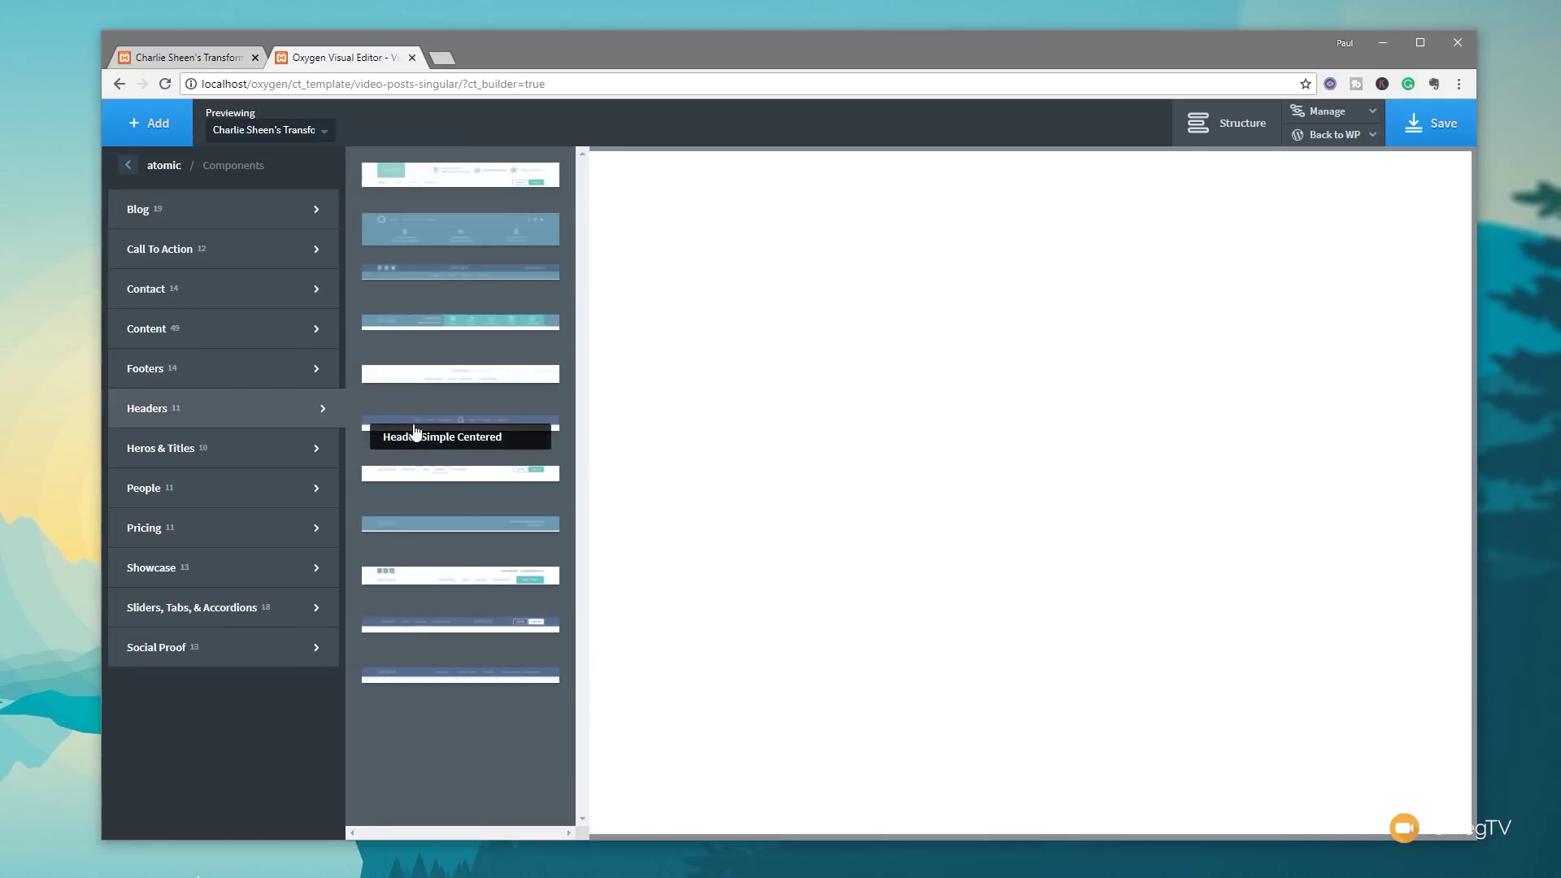
Step: Place the atomic Header Simple Centered header and Footer Four Columns footer on the canvas
{"action": "left_click", "coordinate": [415, 432]}
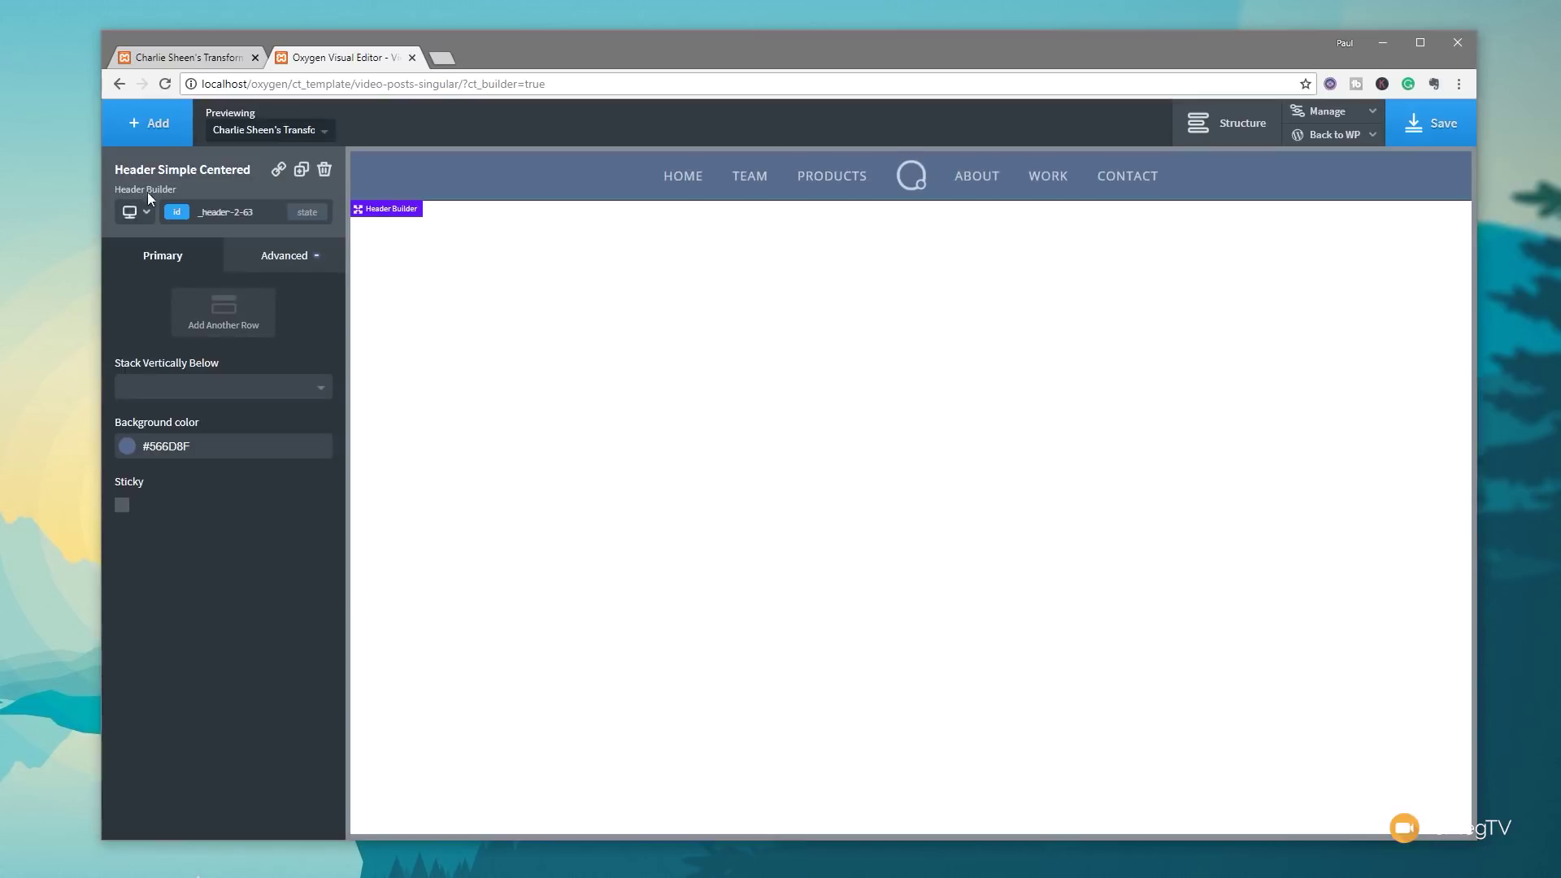
{"action": "left_click", "coordinate": [131, 136]}
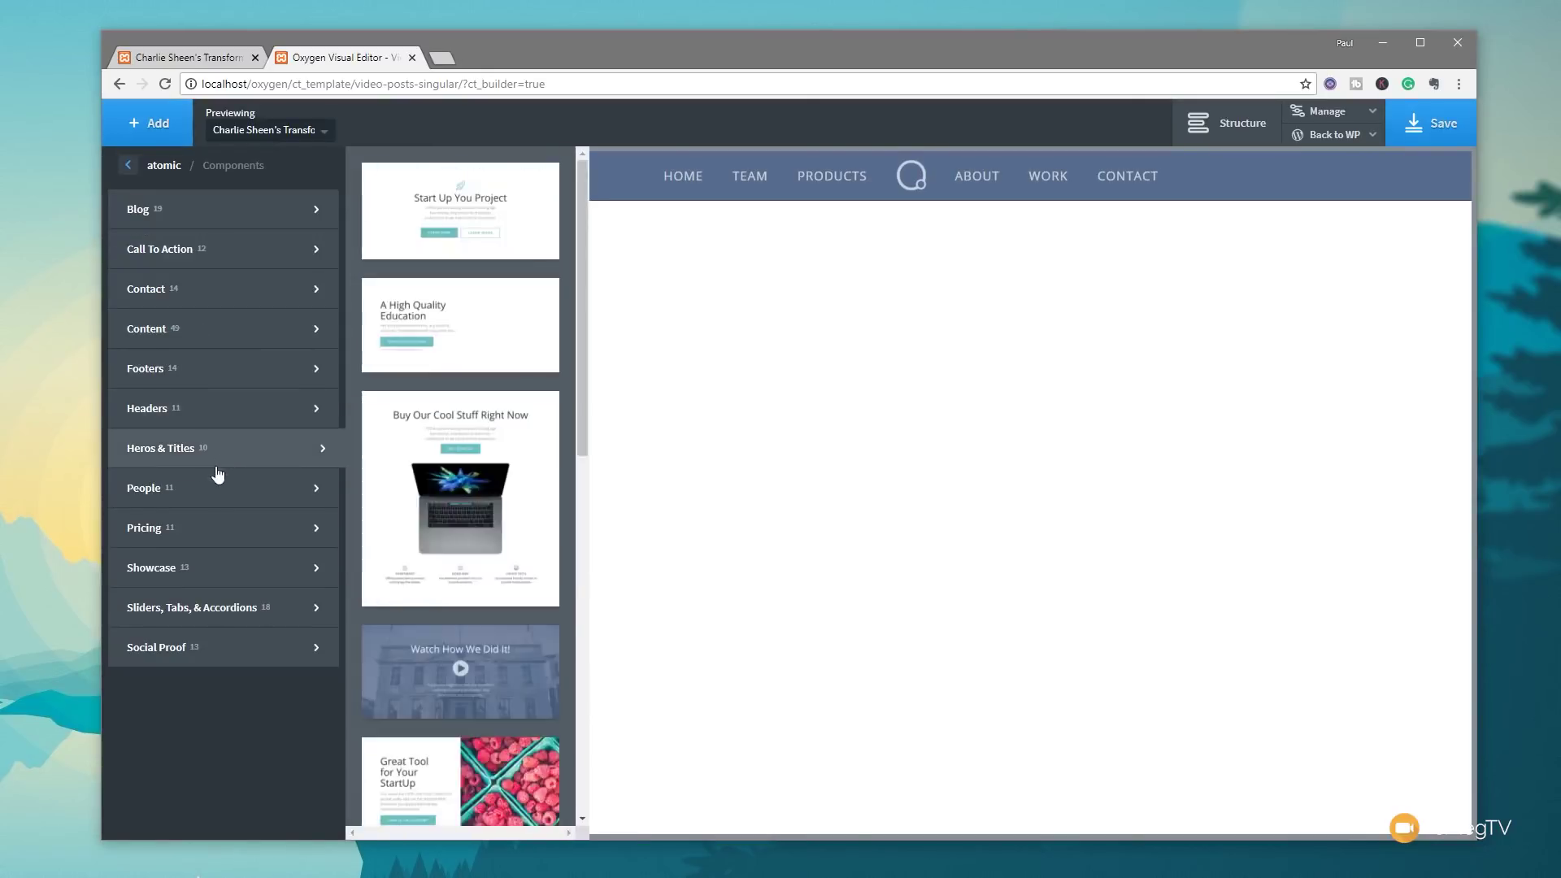
{"action": "mouse_move", "coordinate": [208, 369]}
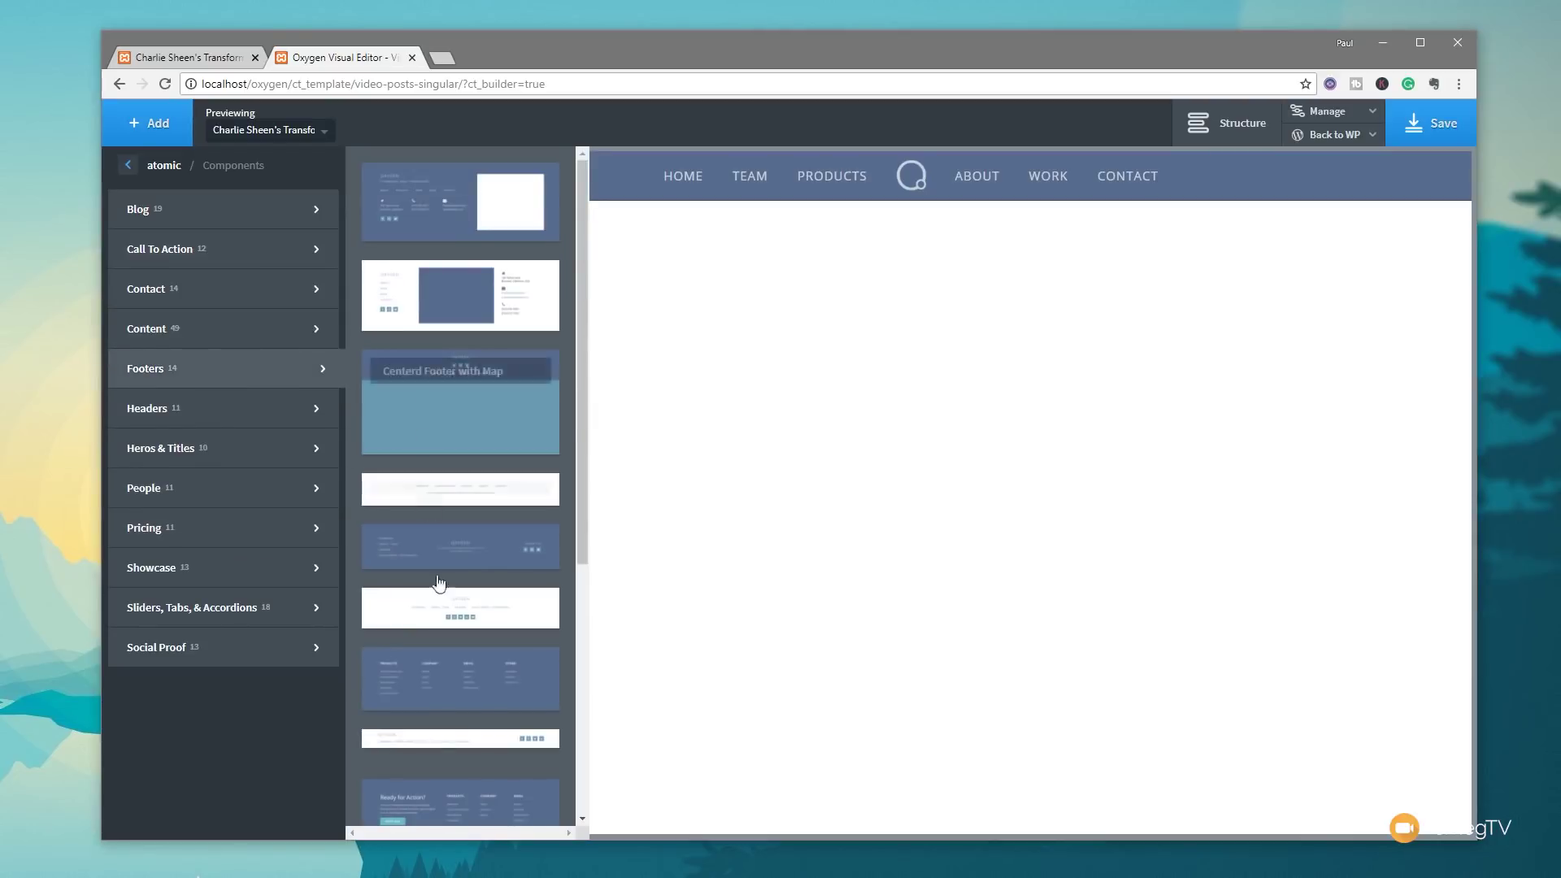
{"action": "left_click", "coordinate": [450, 677]}
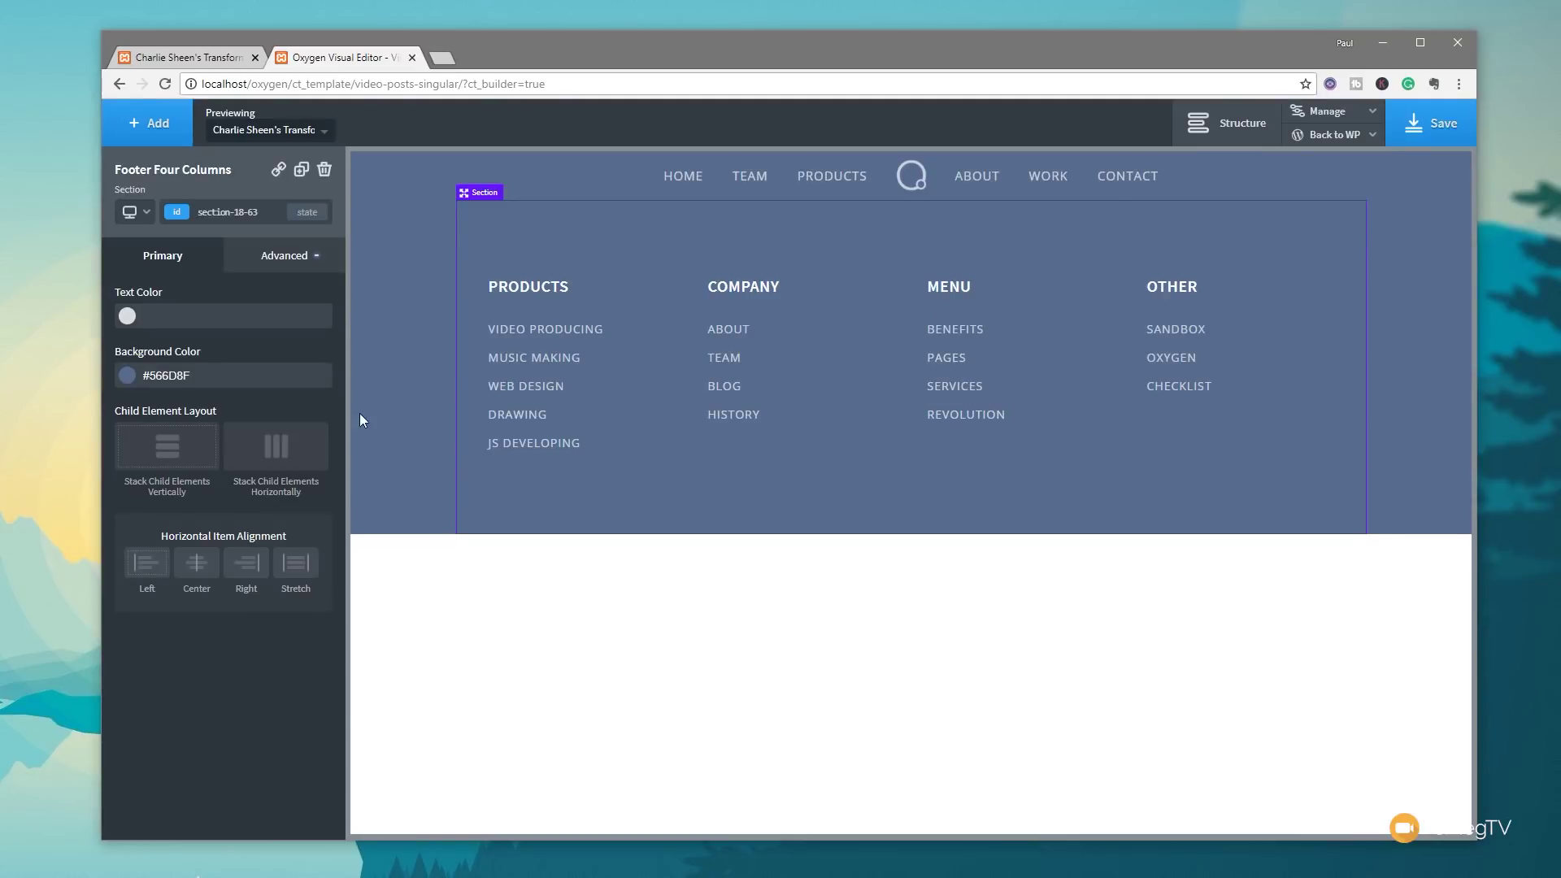
{"action": "left_click", "coordinate": [149, 124]}
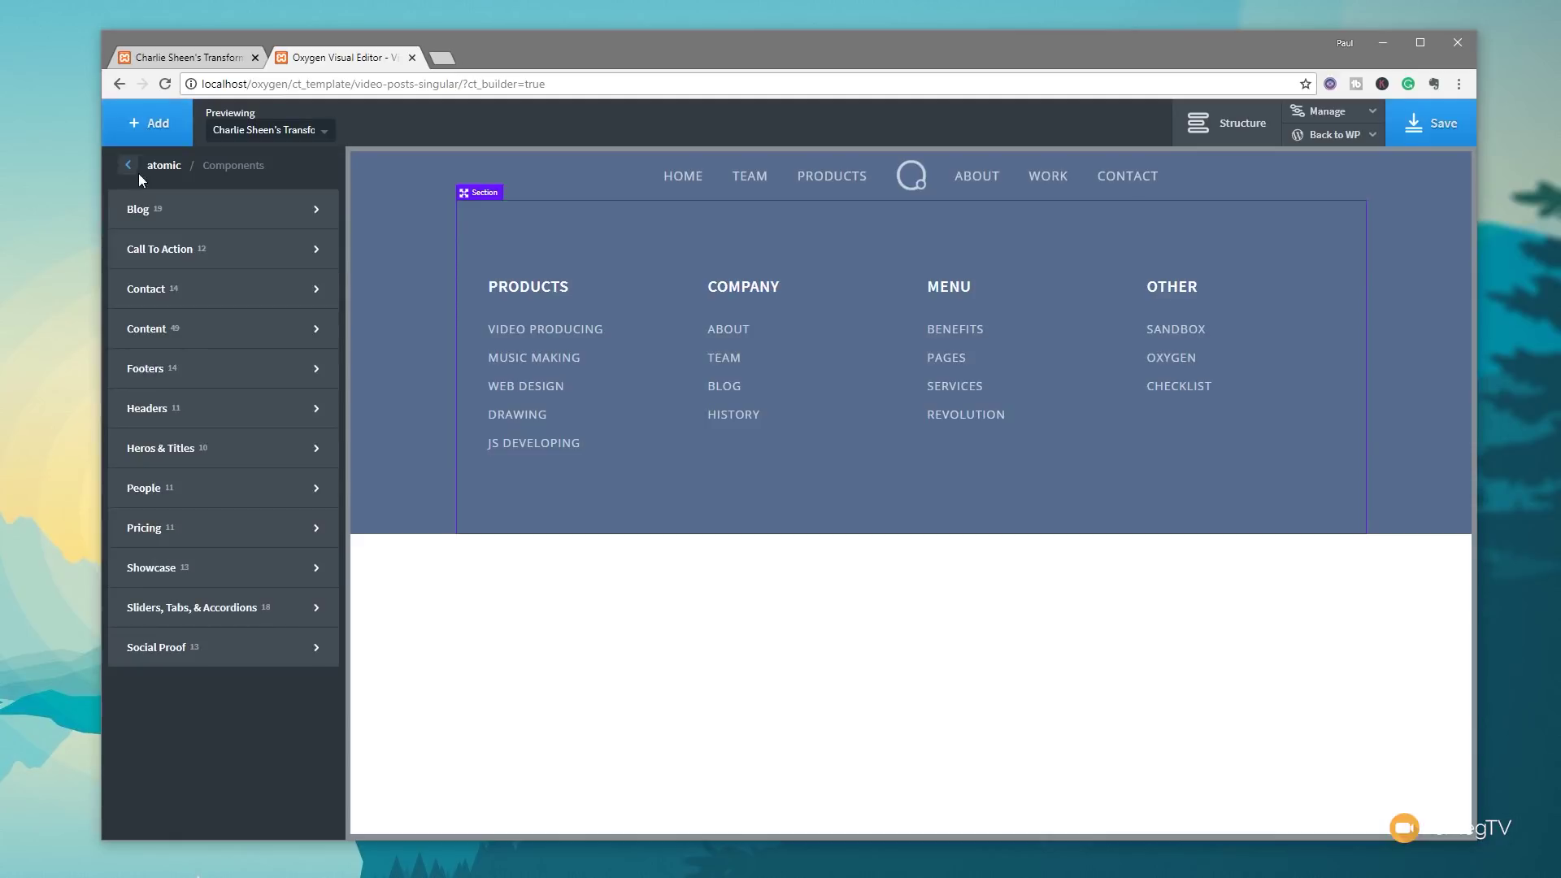
Step: Add a Video element to the template from the Basics elements
{"action": "left_click", "coordinate": [138, 173]}
{"action": "left_click", "coordinate": [129, 166]}
{"action": "left_click", "coordinate": [128, 167]}
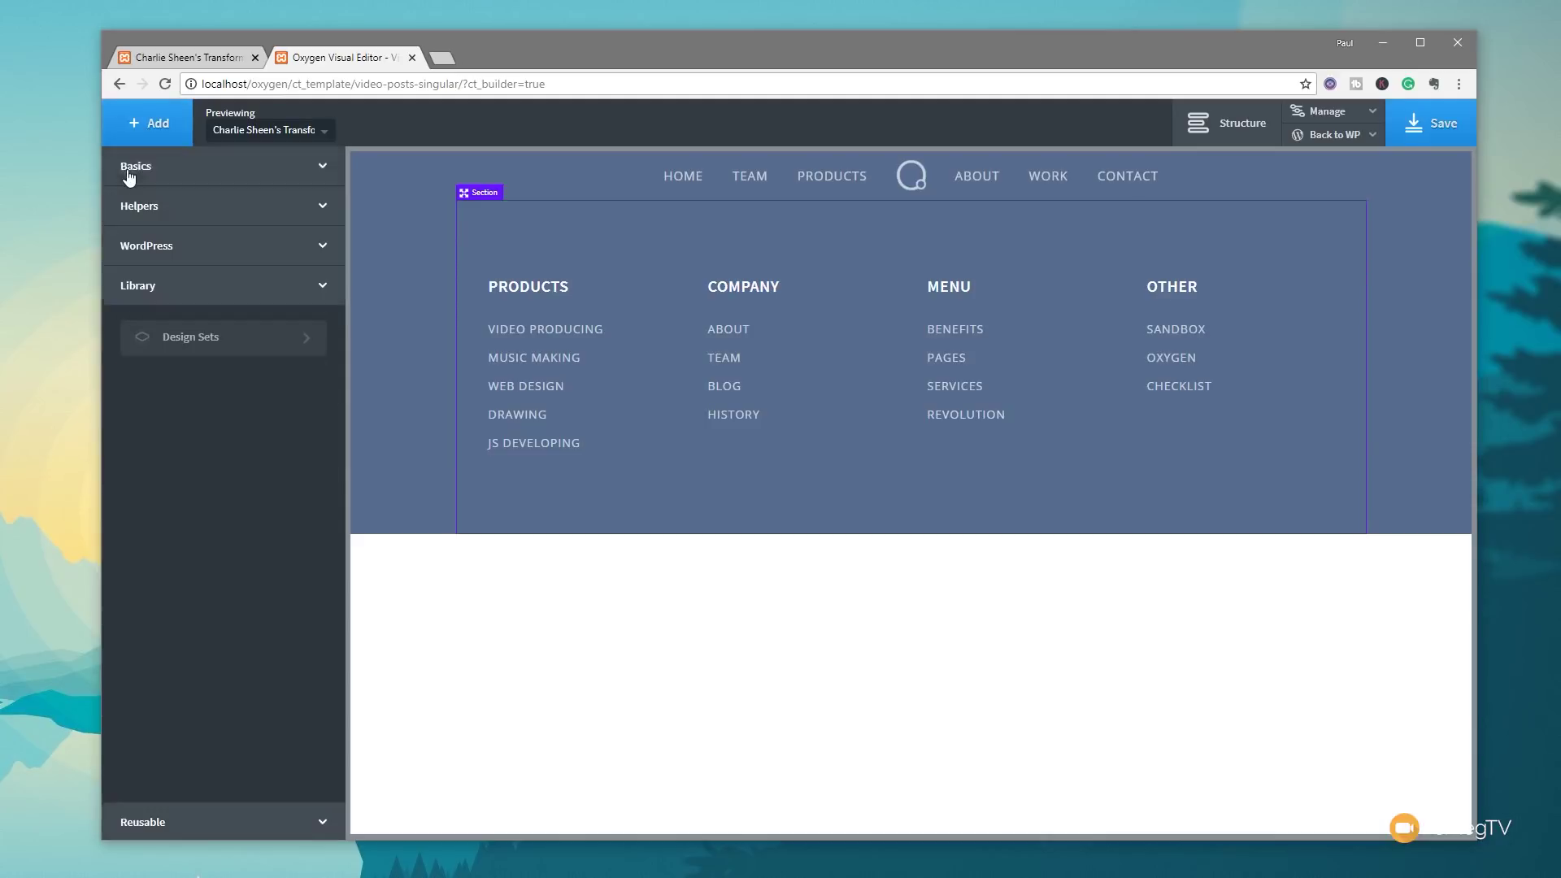
{"action": "left_click", "coordinate": [219, 165]}
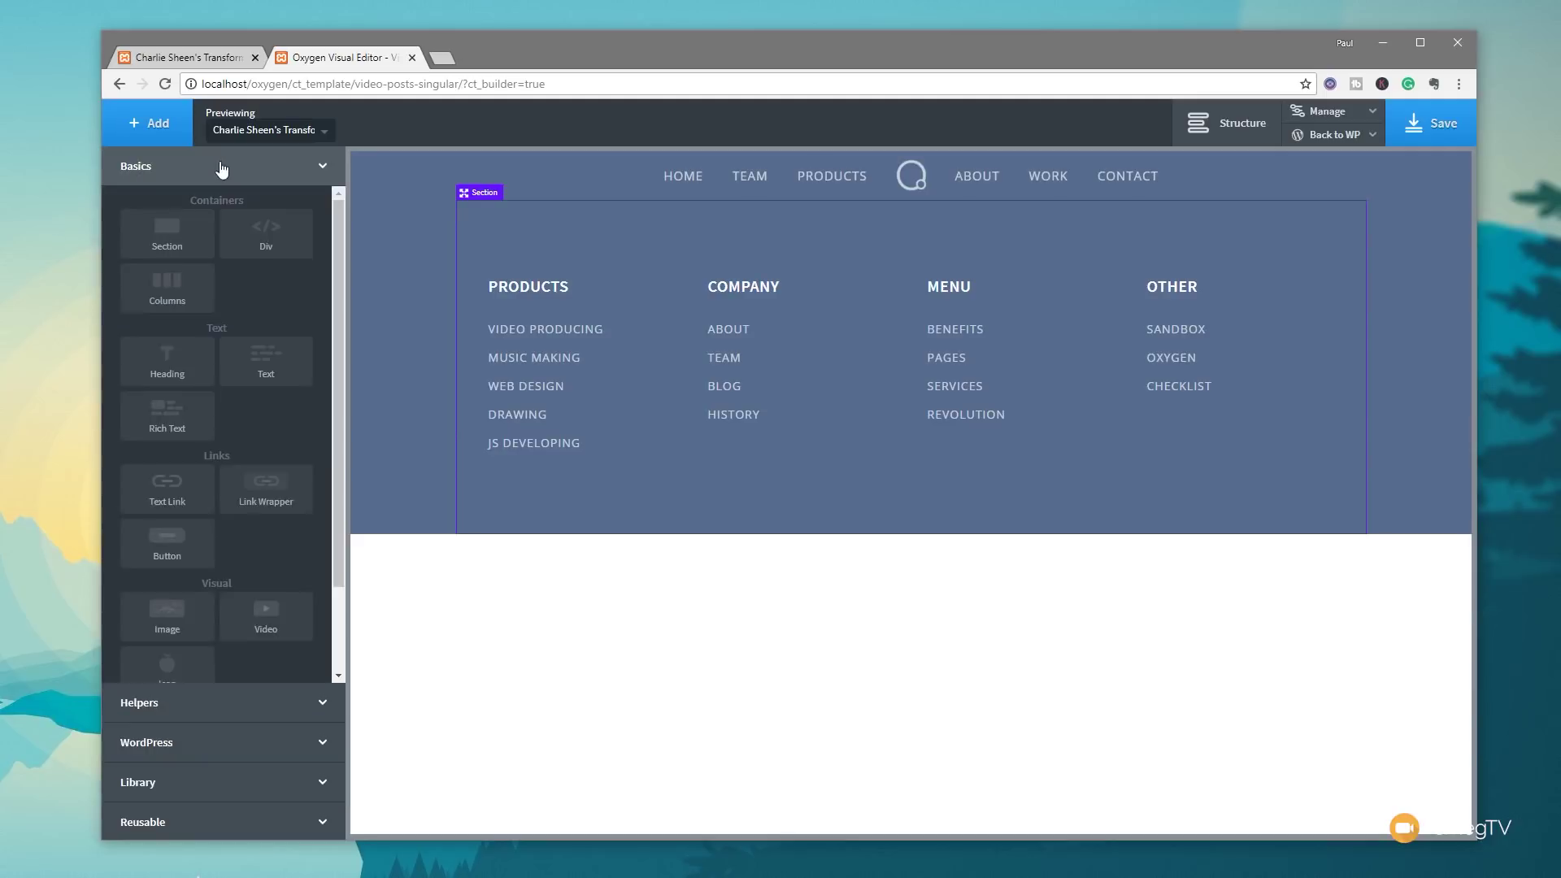
{"action": "left_click", "coordinate": [268, 633]}
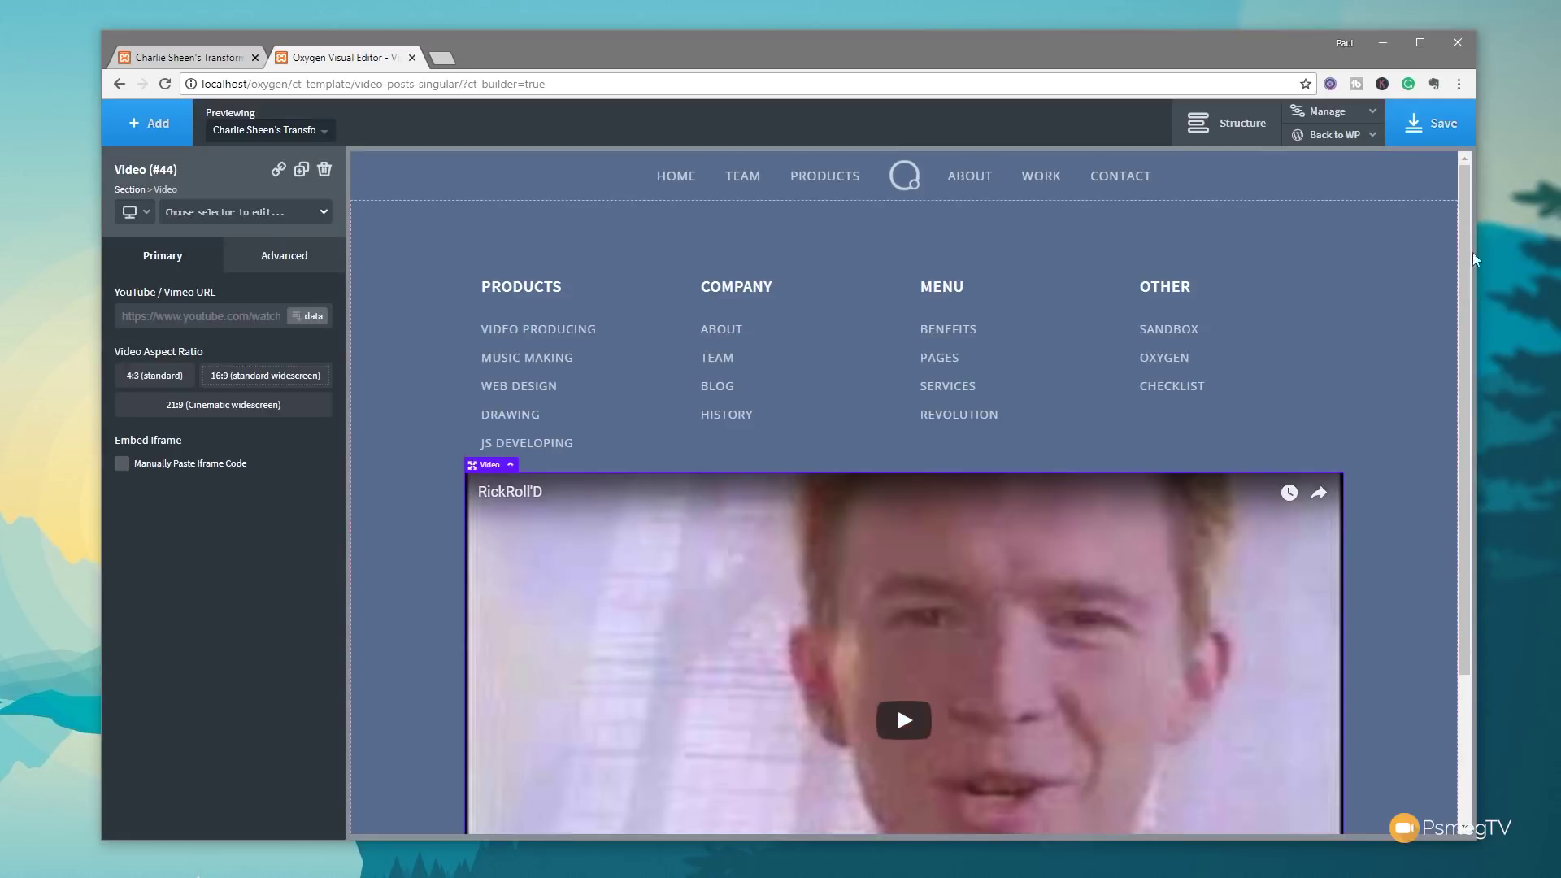
Step: Move Video (#44) in the Structure tree to sit between the header and footer
{"action": "left_click", "coordinate": [1234, 130]}
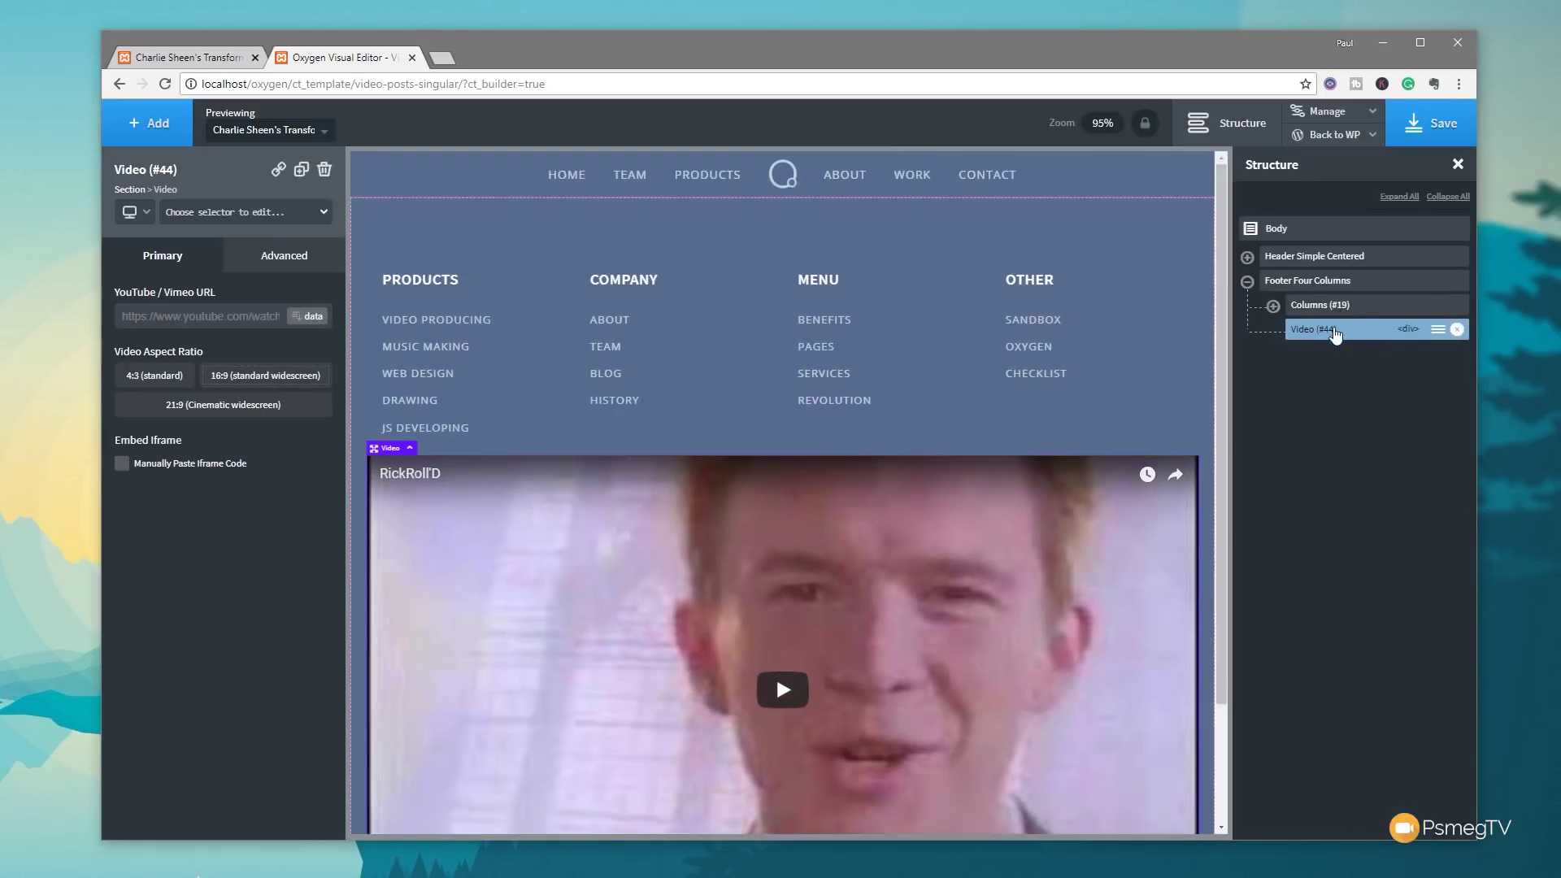
{"action": "left_click_drag", "start_coordinate": [1334, 329], "coordinate": [1317, 278]}
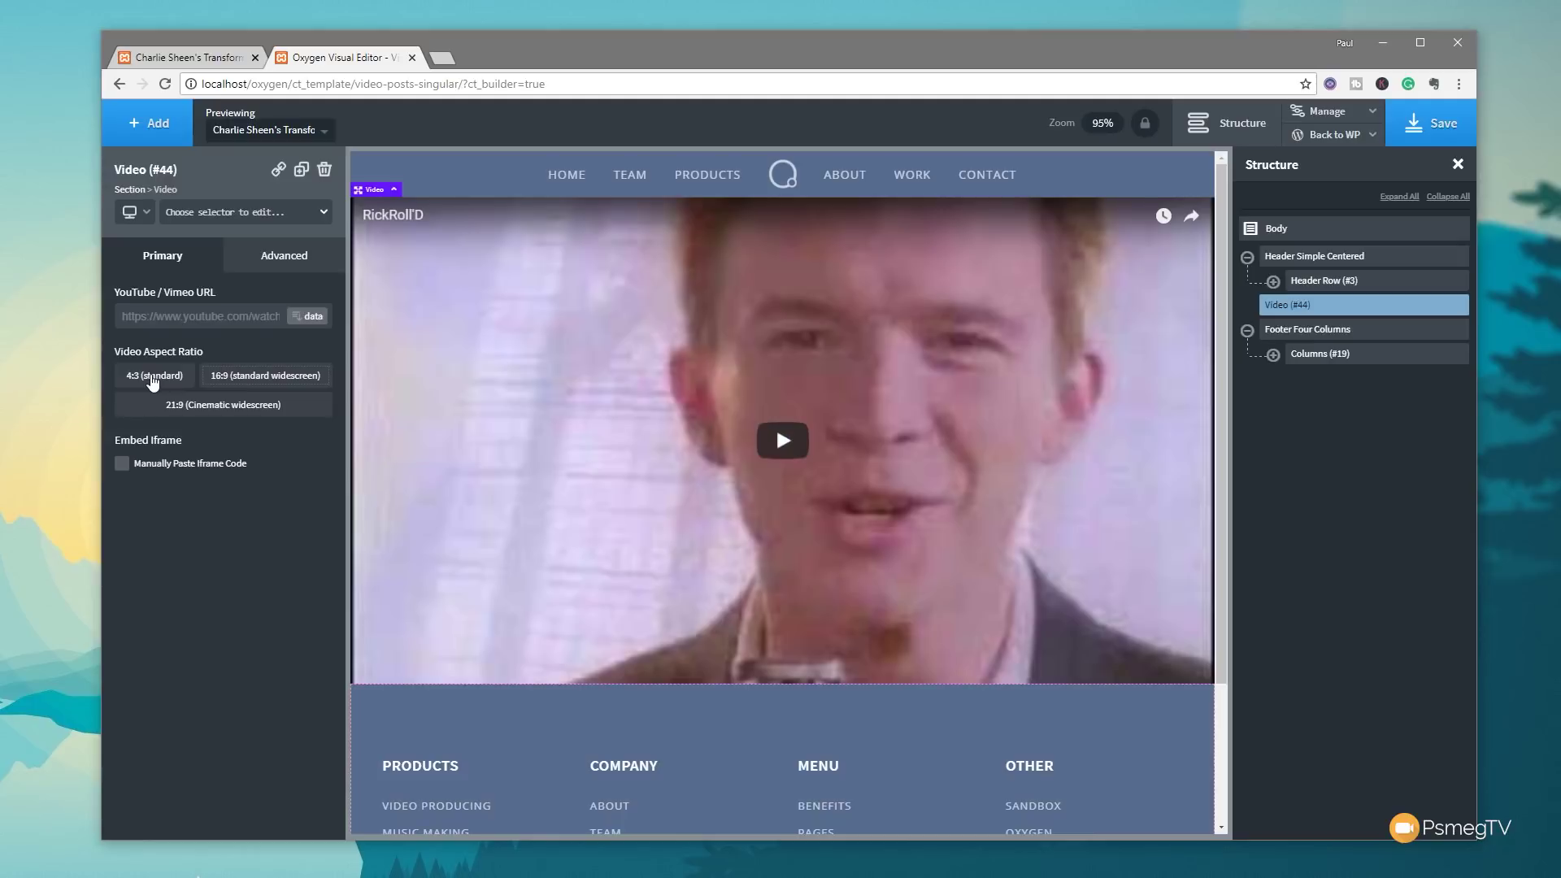
{"action": "left_click", "coordinate": [313, 263]}
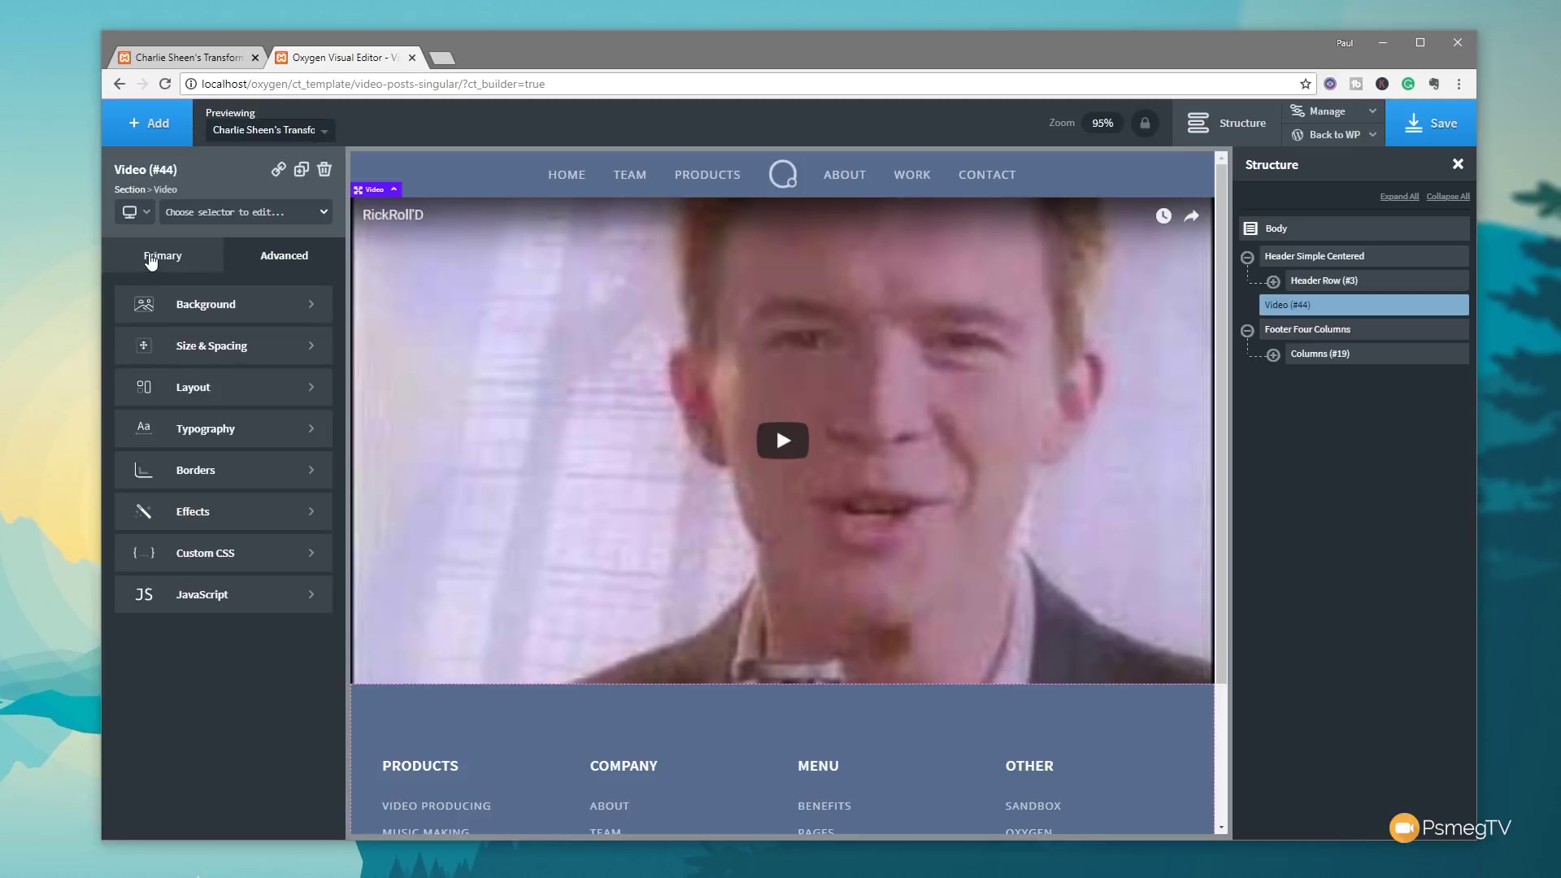
{"action": "left_click", "coordinate": [156, 258]}
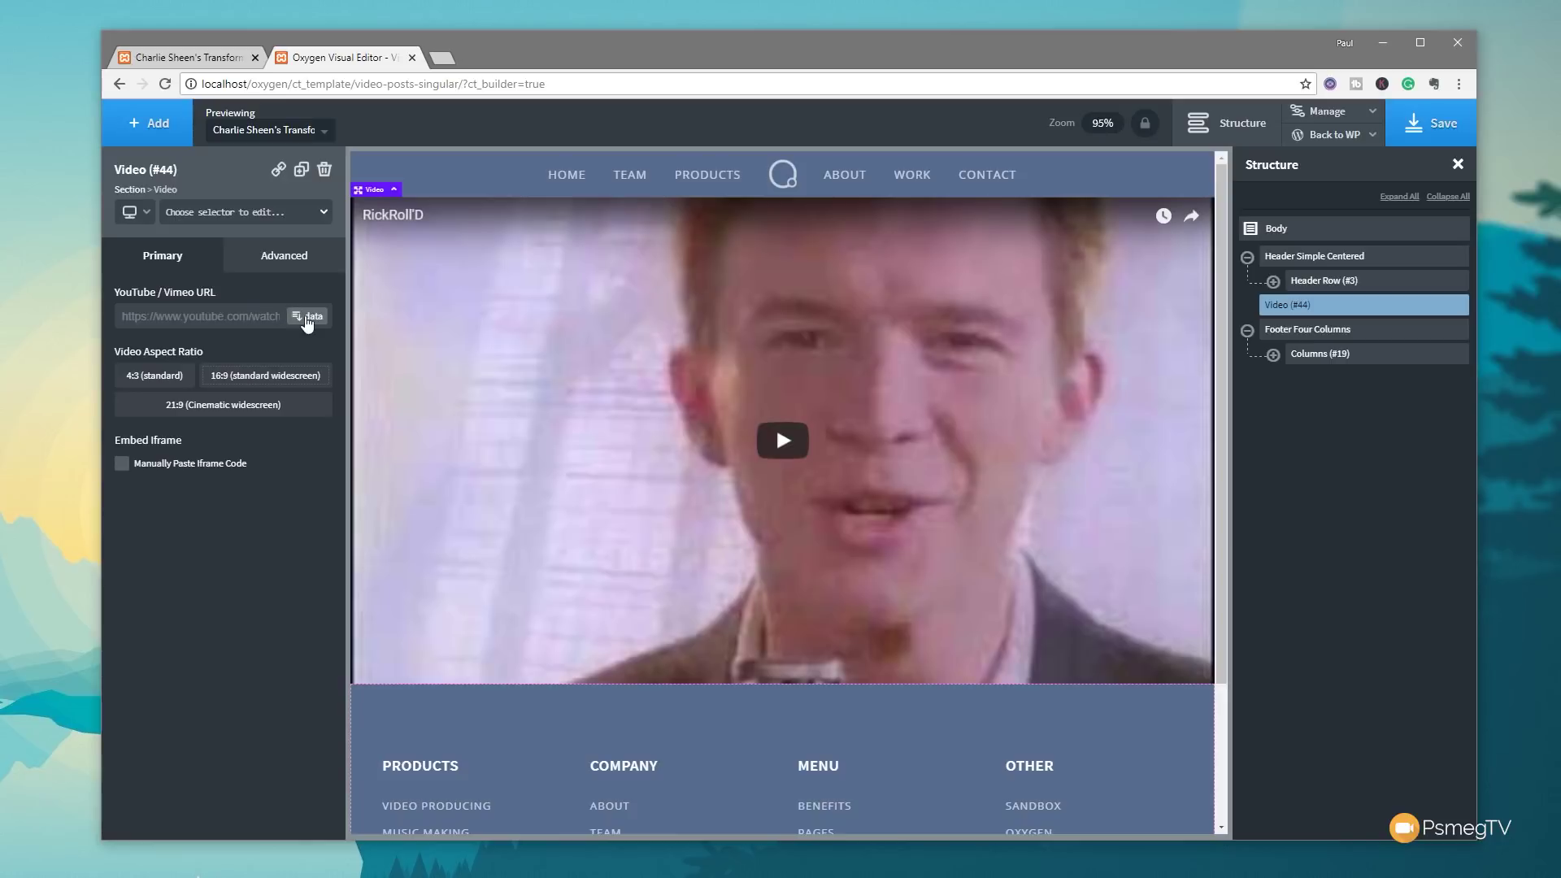
Step: Set the video URL to the PHP Function Return value get_field with argument video_url
{"action": "left_click", "coordinate": [309, 317]}
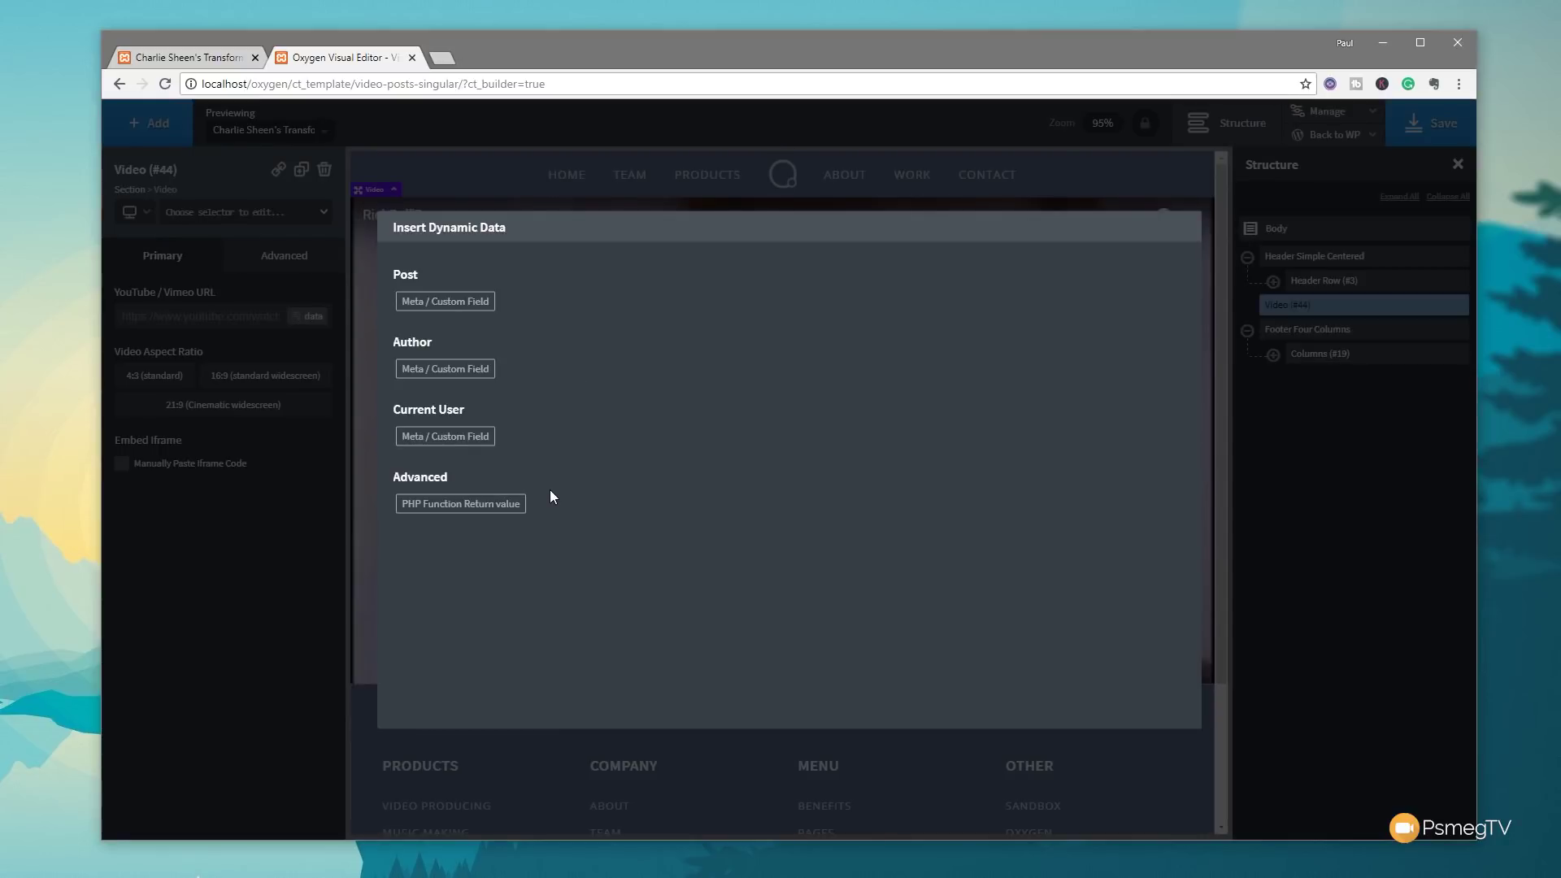
{"action": "left_click", "coordinate": [469, 505]}
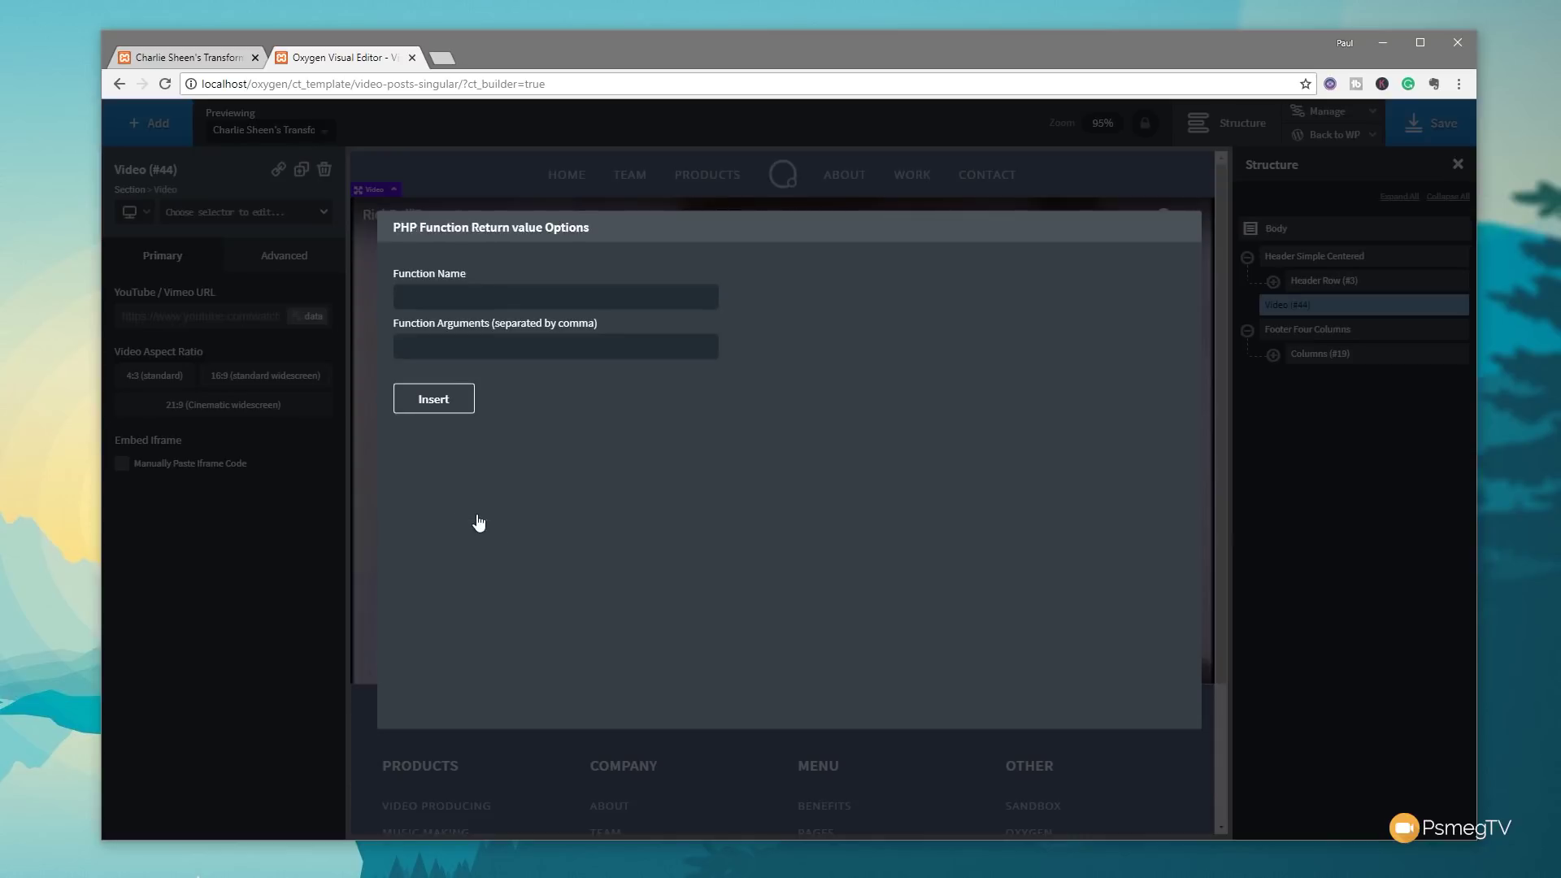
{"action": "left_click", "coordinate": [493, 302]}
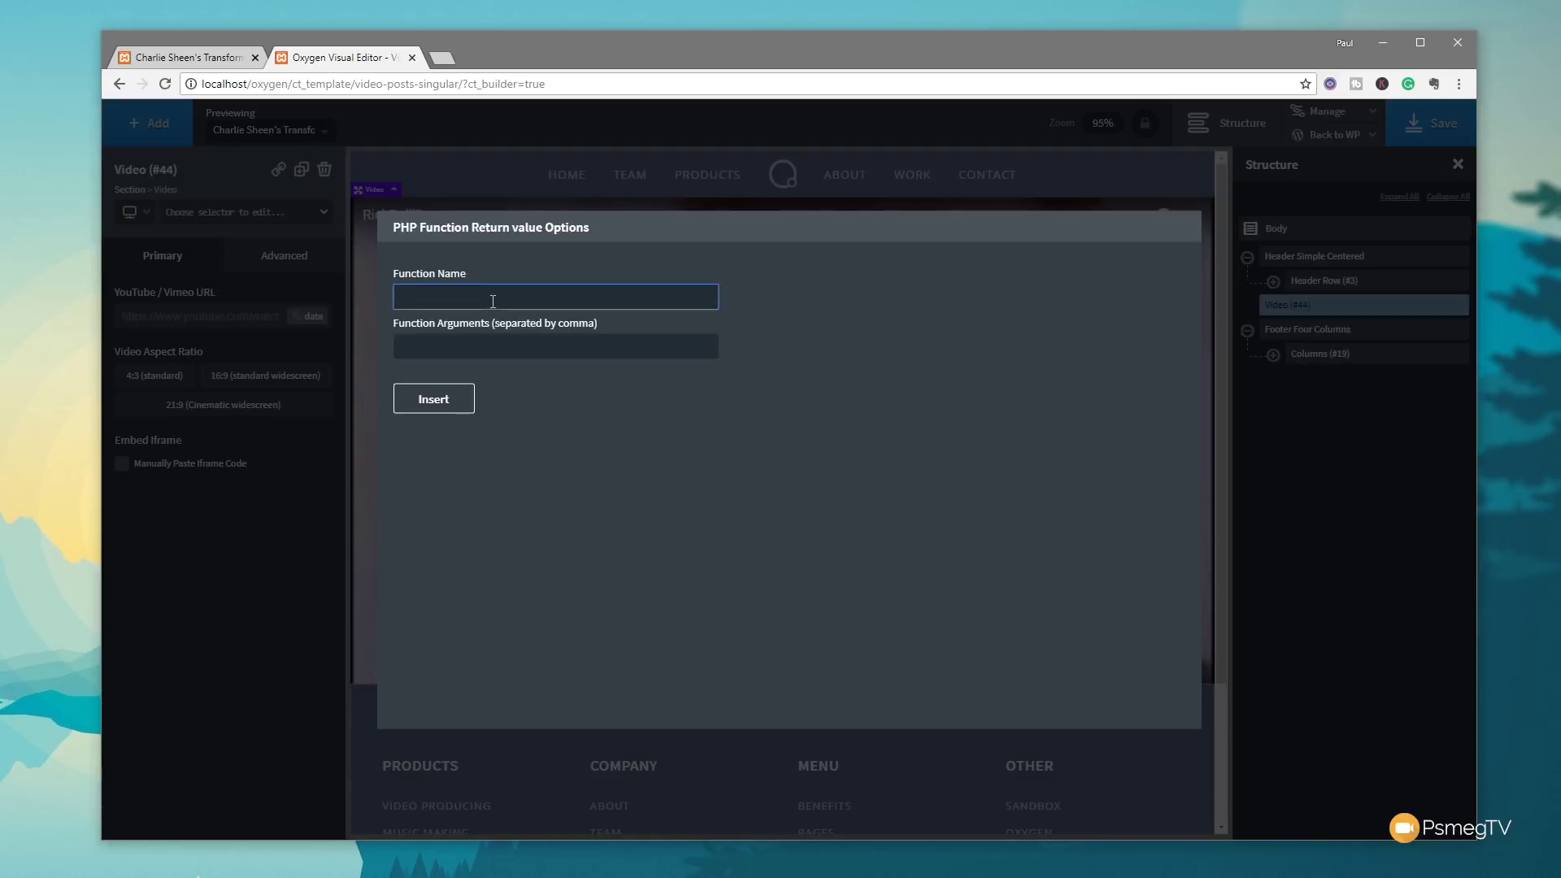
{"action": "type", "text": "get_field"}
{"action": "left_click", "coordinate": [482, 345]}
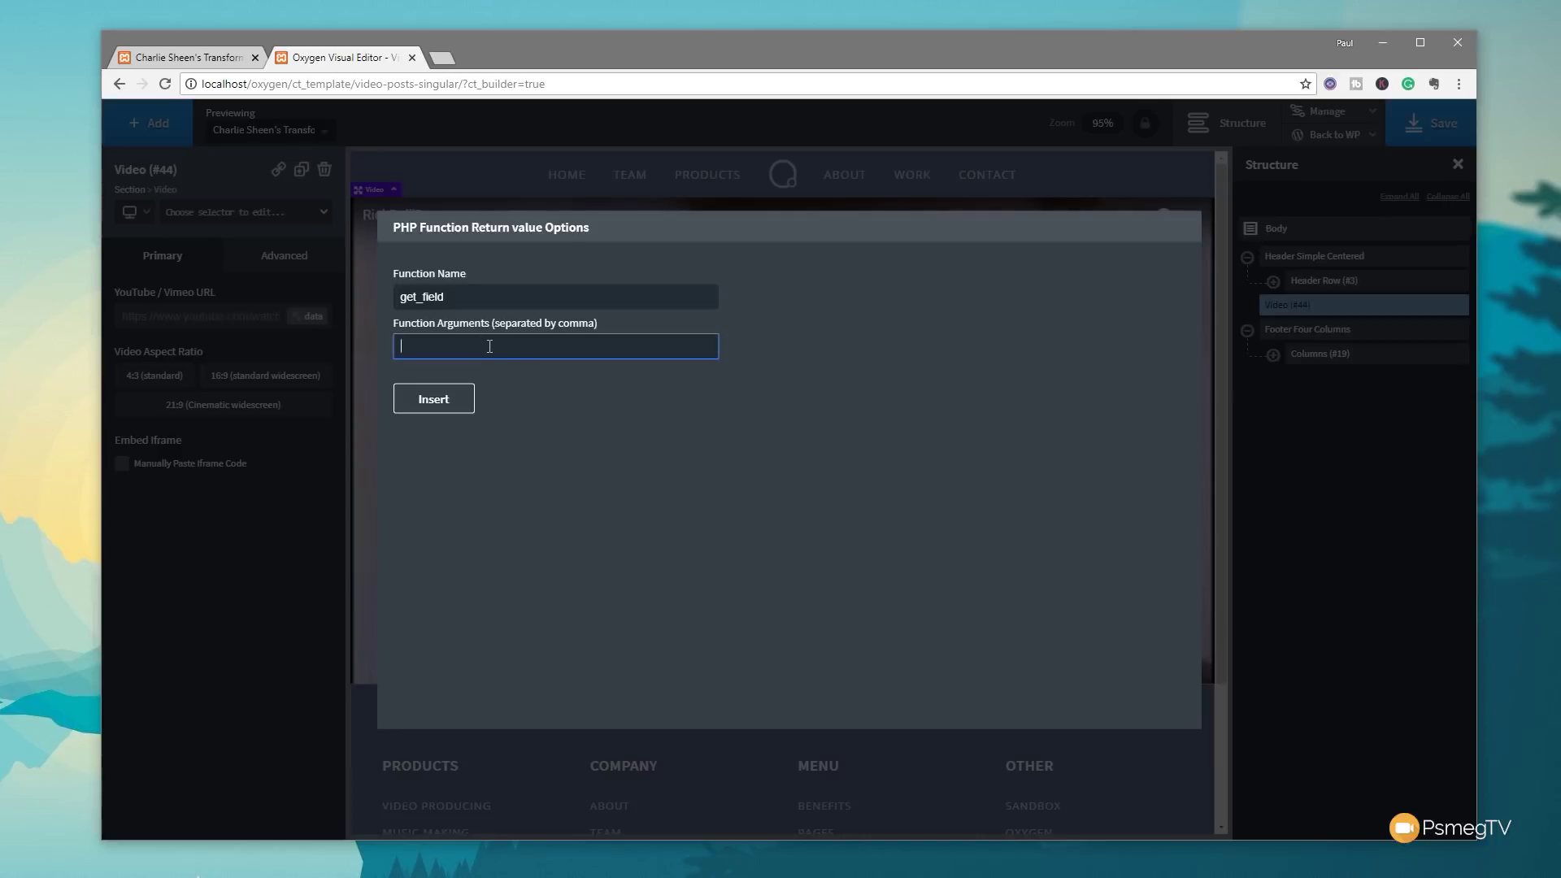
{"action": "type", "text": "video_url"}
{"action": "left_click", "coordinate": [452, 404]}
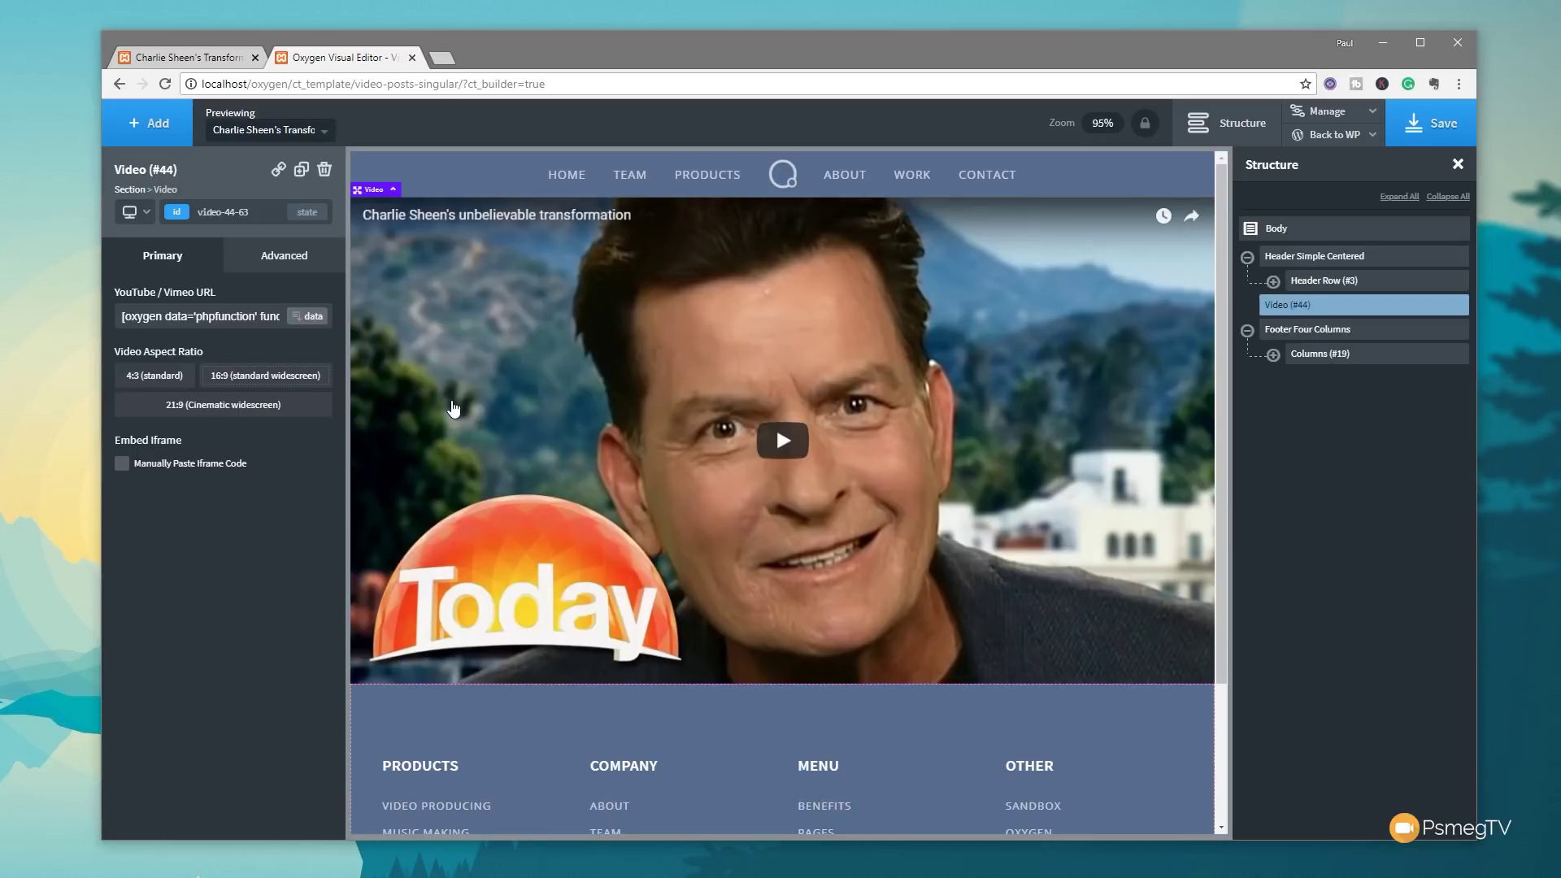
Step: Check the video plays, then add the post title as a dynamic Heading from WordPress > Dynamic Data
{"action": "left_click", "coordinate": [452, 408]}
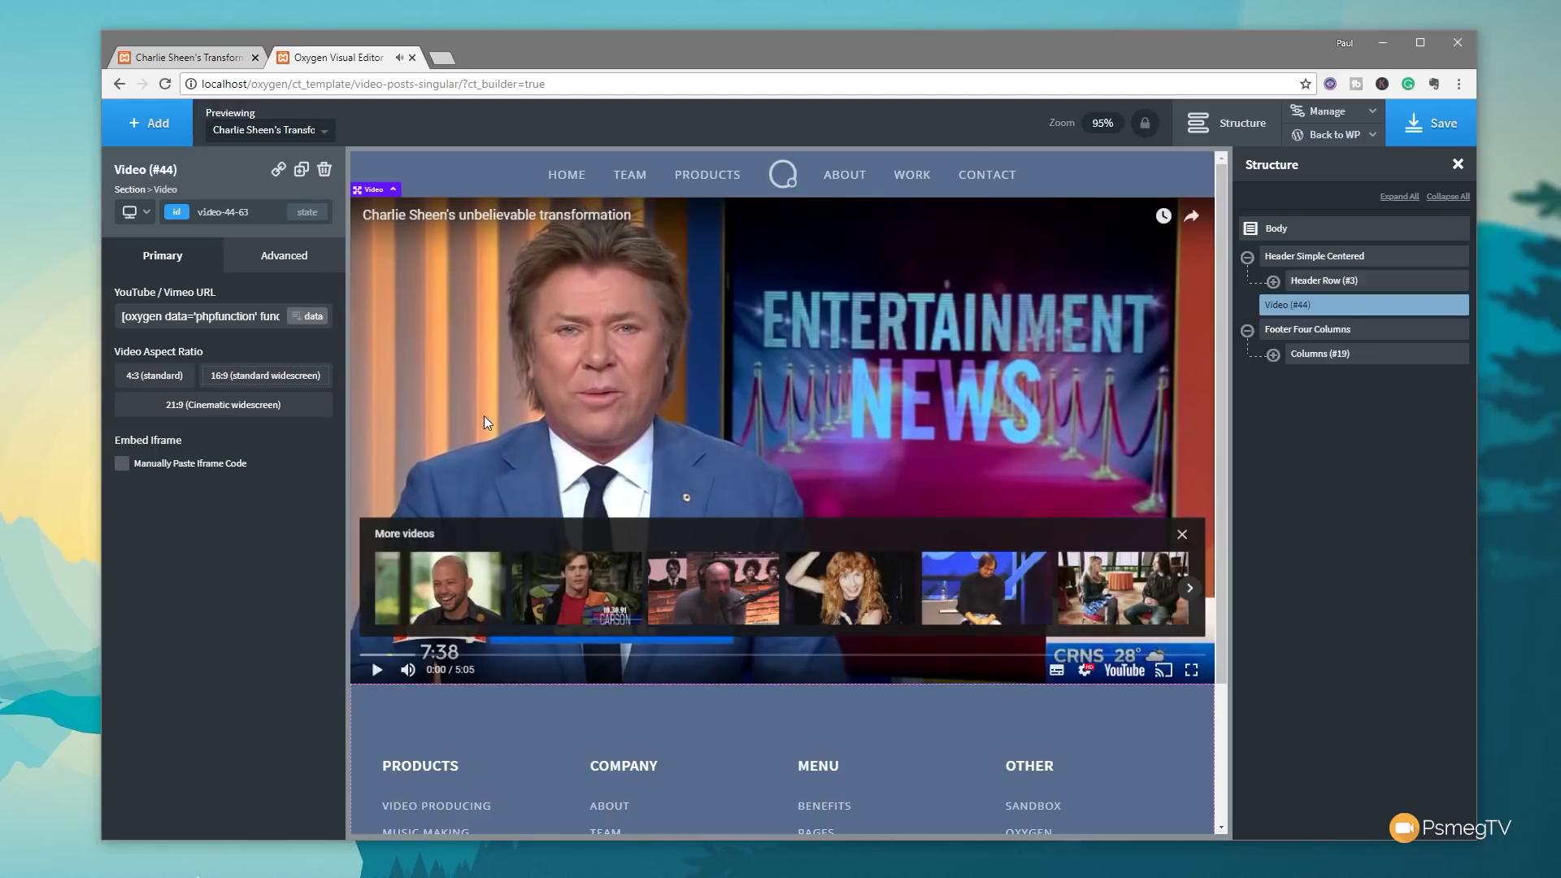
{"action": "left_click", "coordinate": [149, 123]}
{"action": "scroll", "coordinate": [339, 408], "scroll_direction": "down", "scroll_amount": 1}
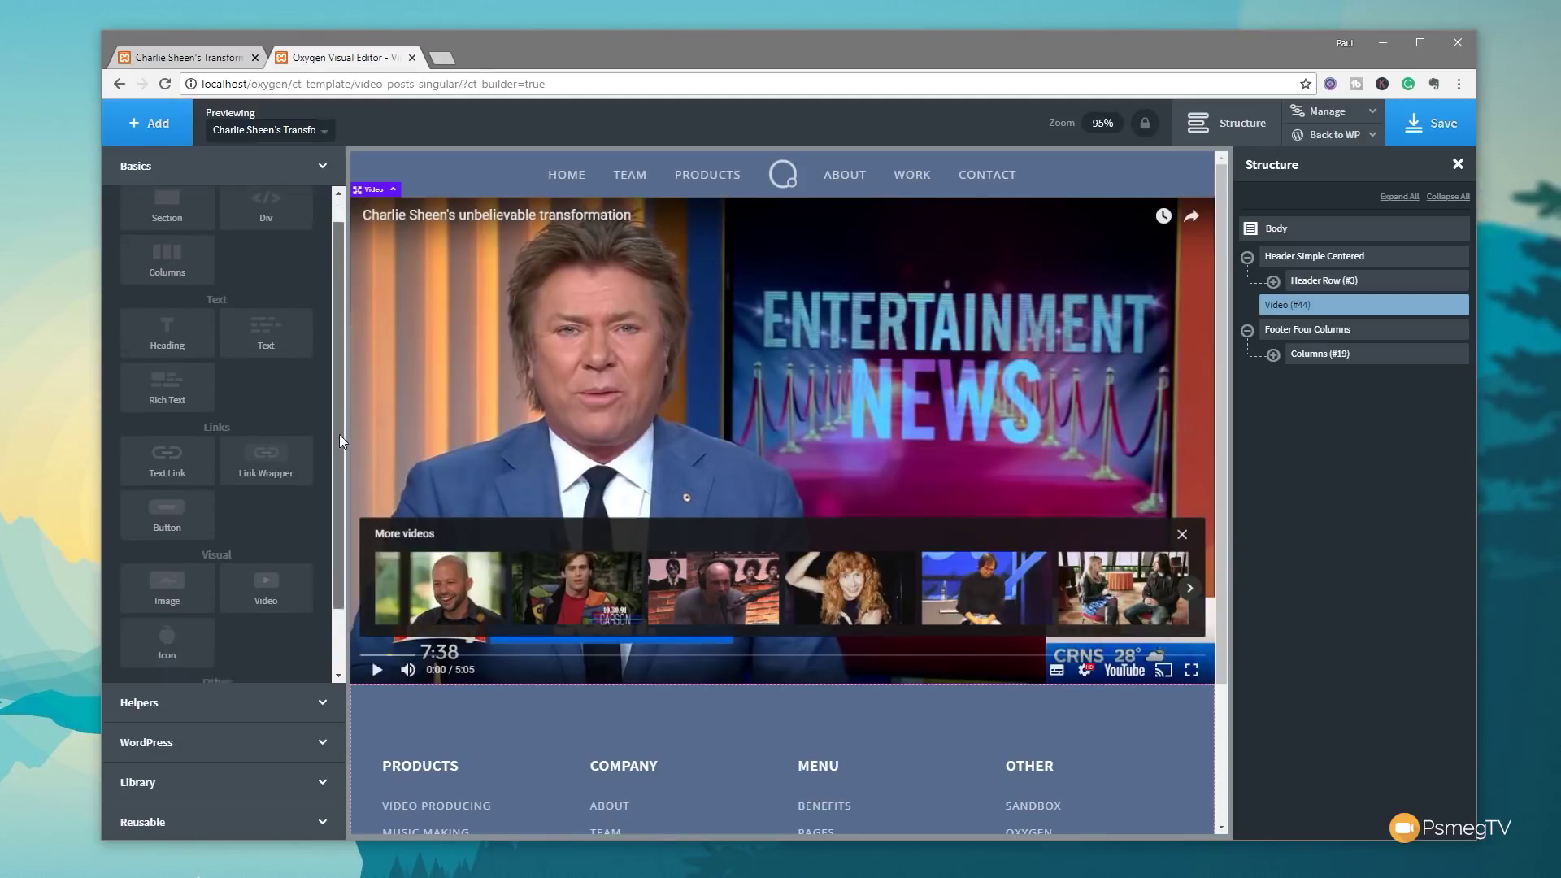
{"action": "scroll", "coordinate": [151, 744], "scroll_direction": "up", "scroll_amount": 1}
{"action": "left_click", "coordinate": [167, 746]}
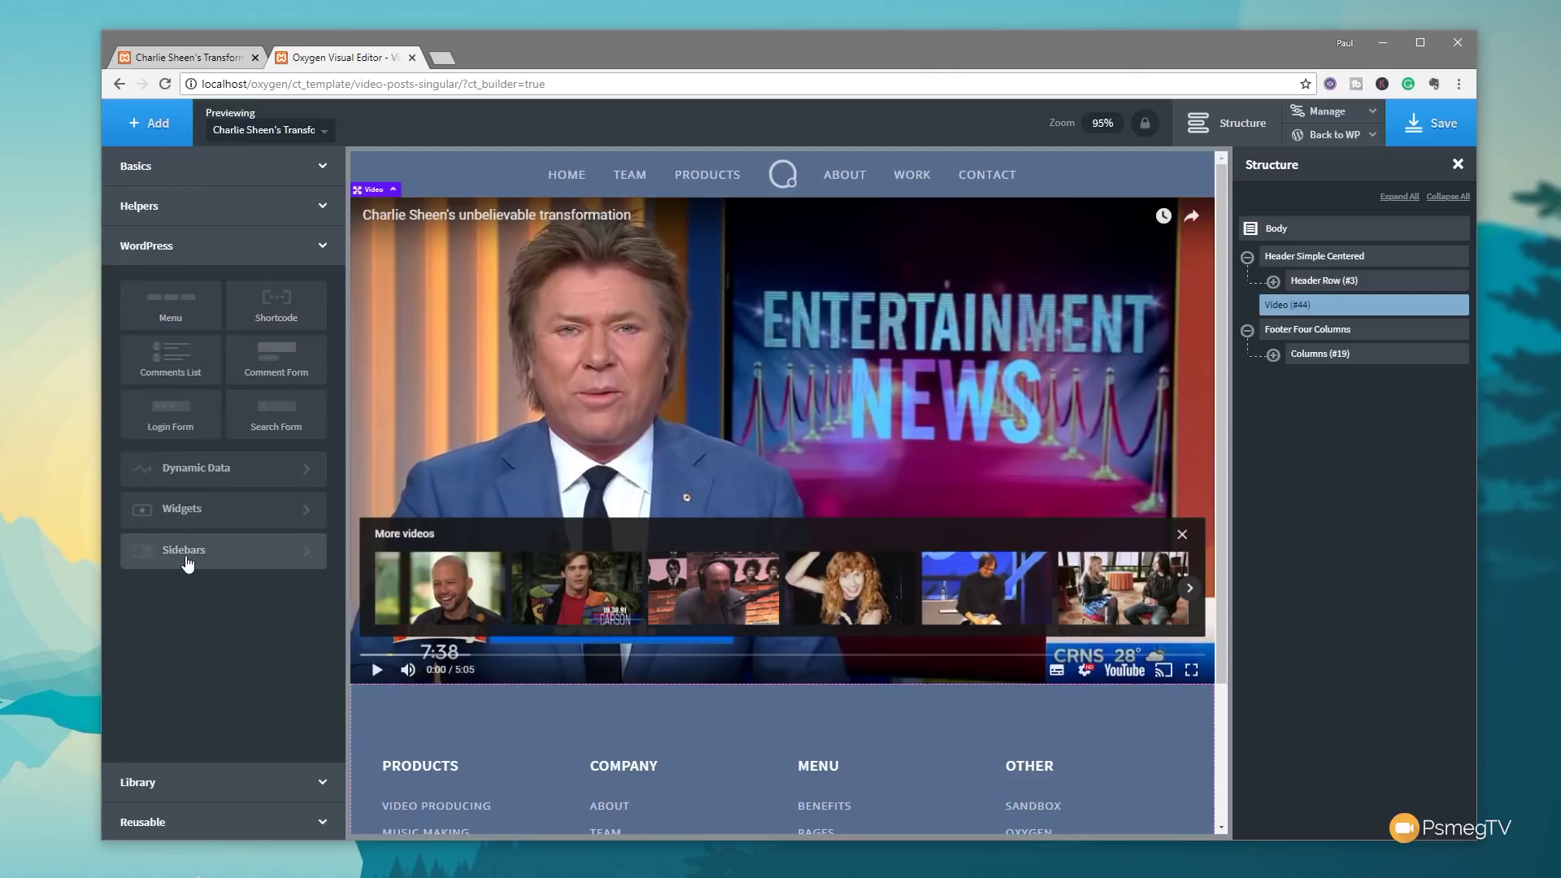
{"action": "left_click", "coordinate": [202, 483]}
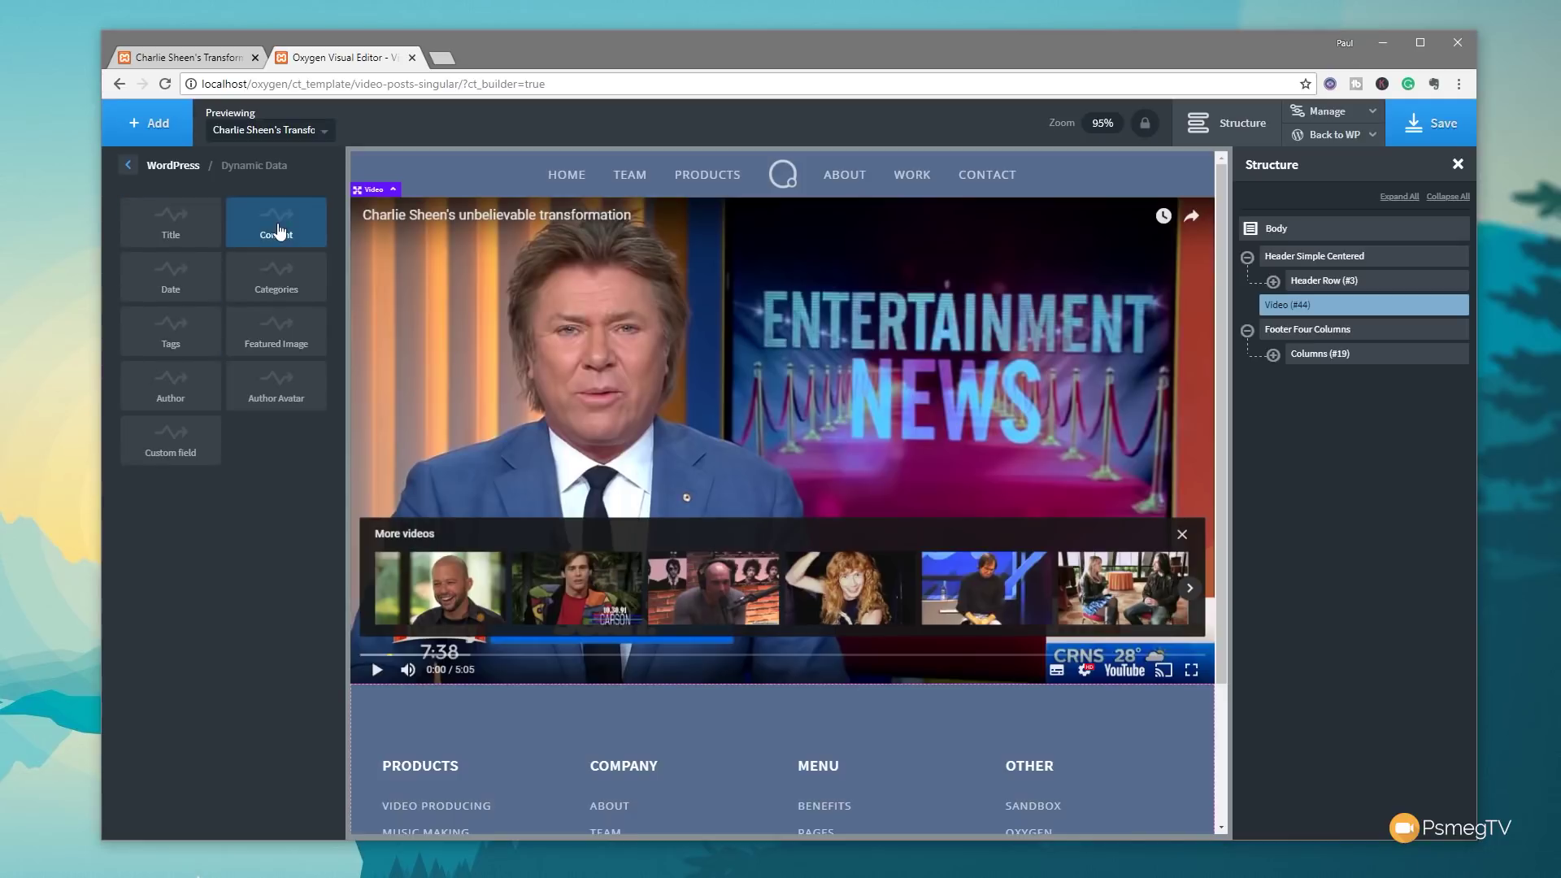
{"action": "left_click", "coordinate": [170, 236]}
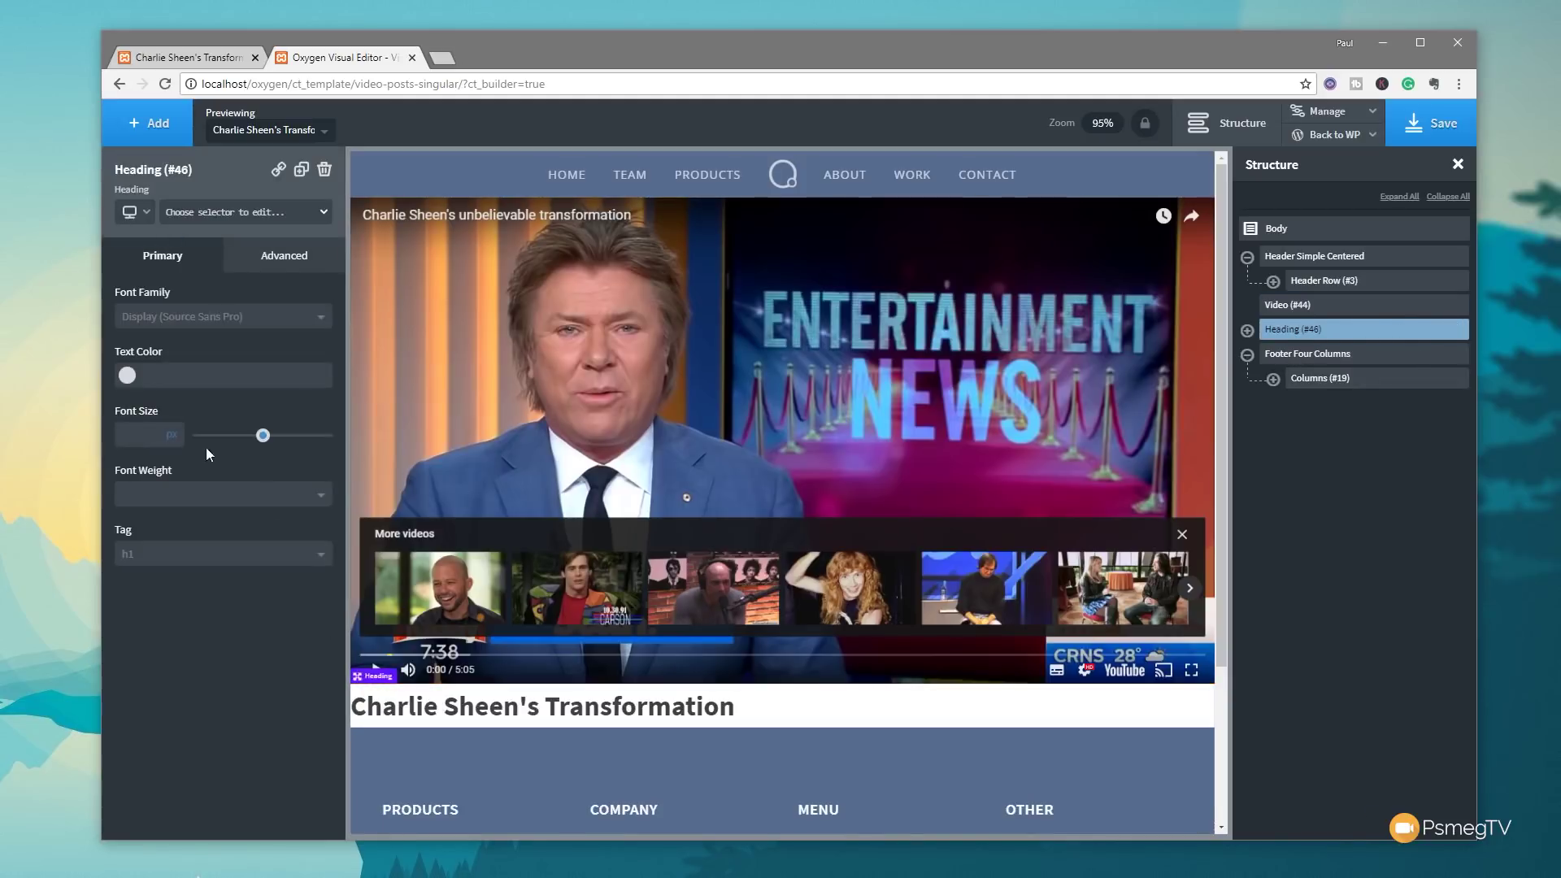
Step: Insert the post content as a dynamic Text element below the title heading
{"action": "left_click", "coordinate": [159, 121]}
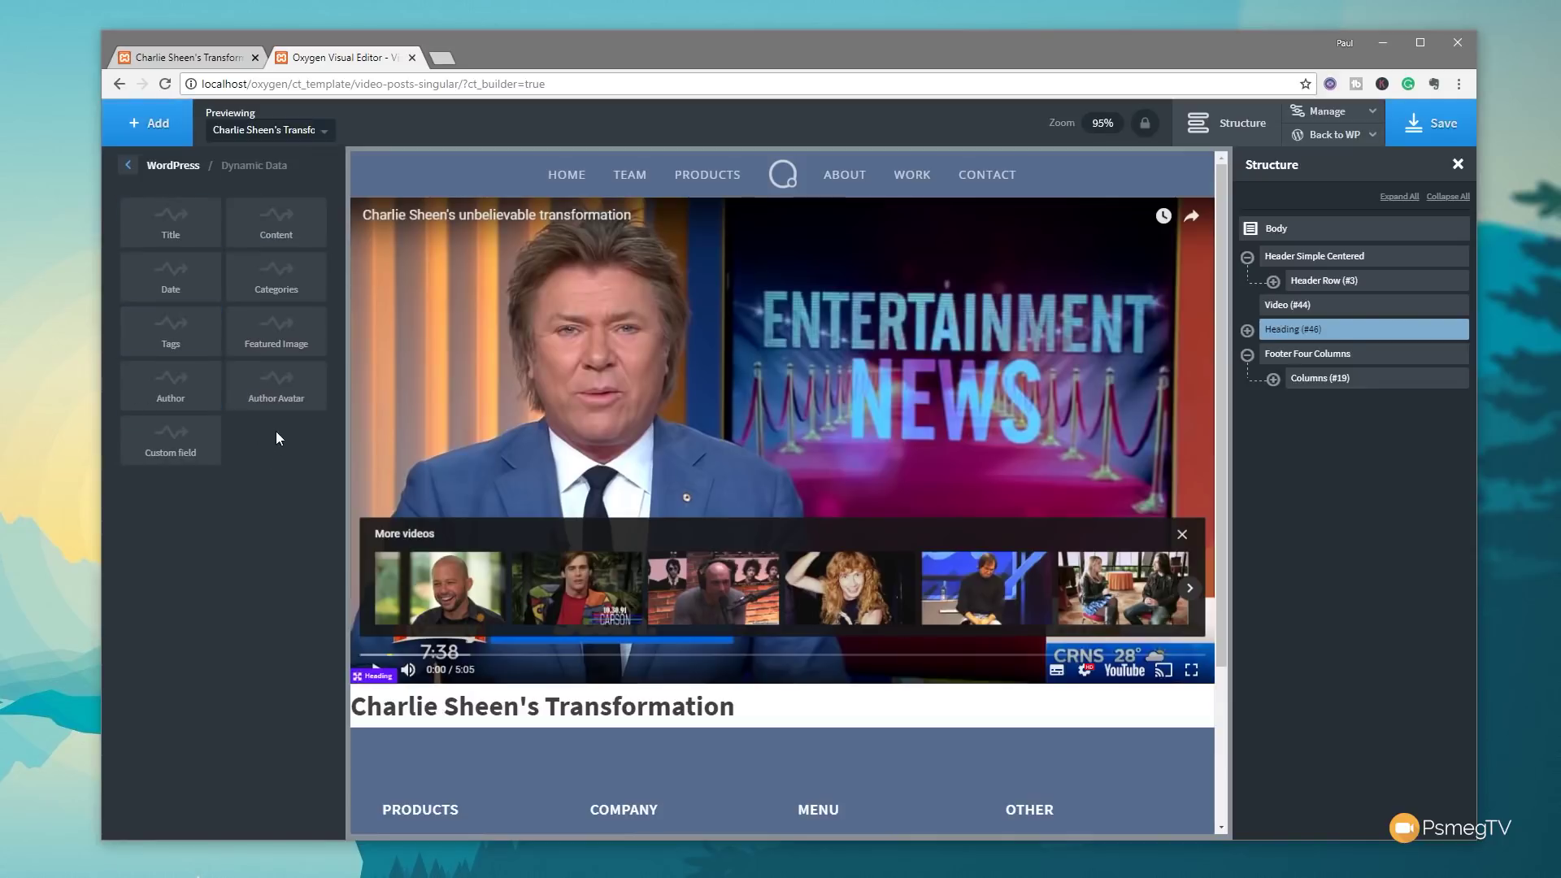
{"action": "left_click", "coordinate": [276, 230]}
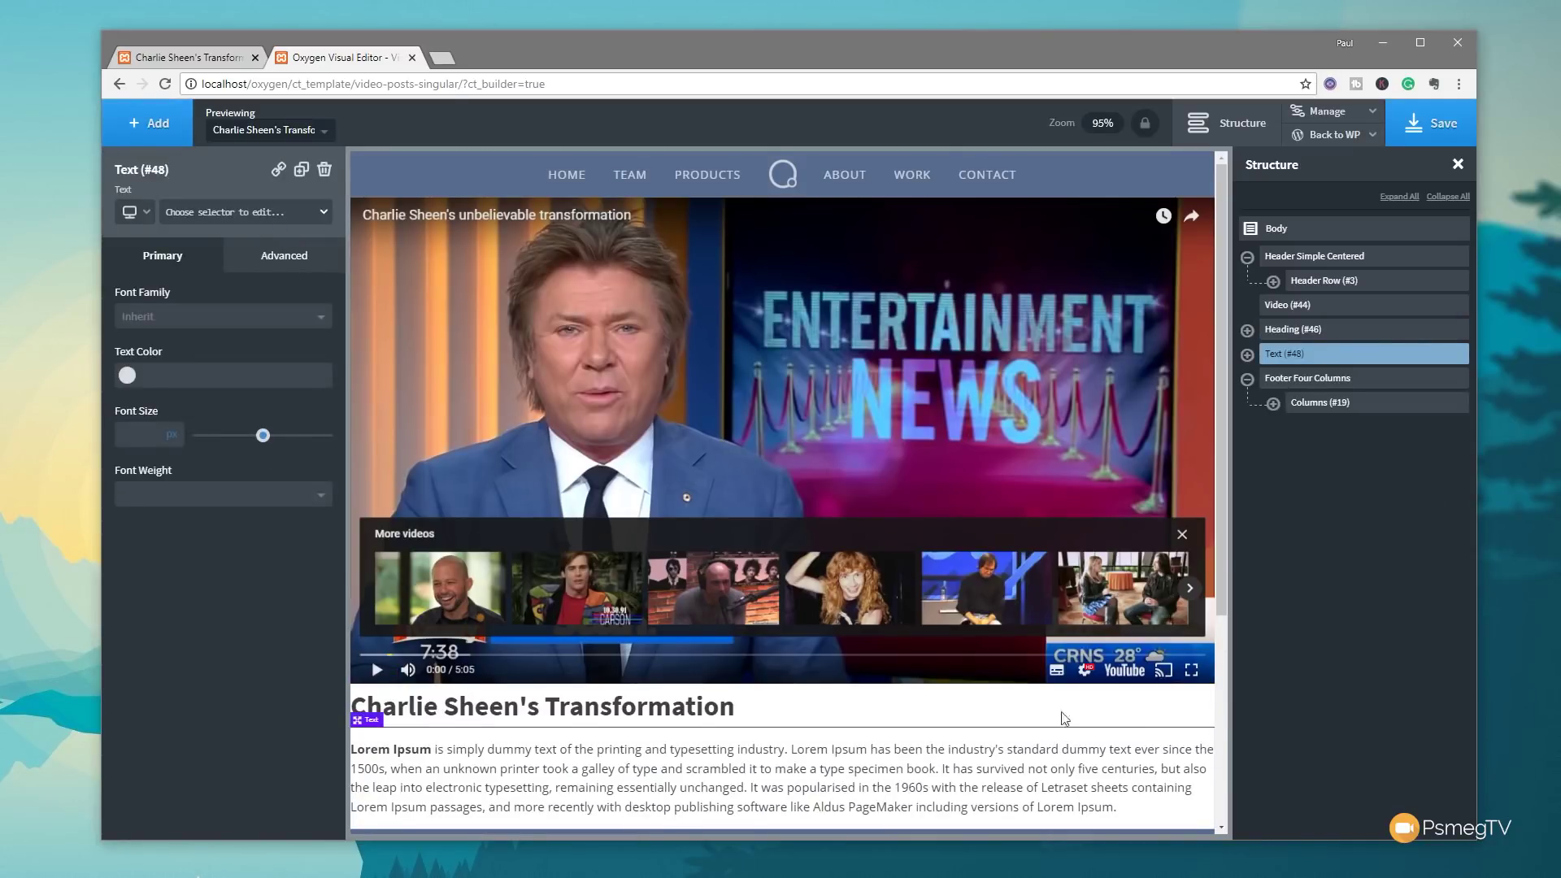
{"action": "scroll", "coordinate": [641, 754], "scroll_direction": "down", "scroll_amount": 2}
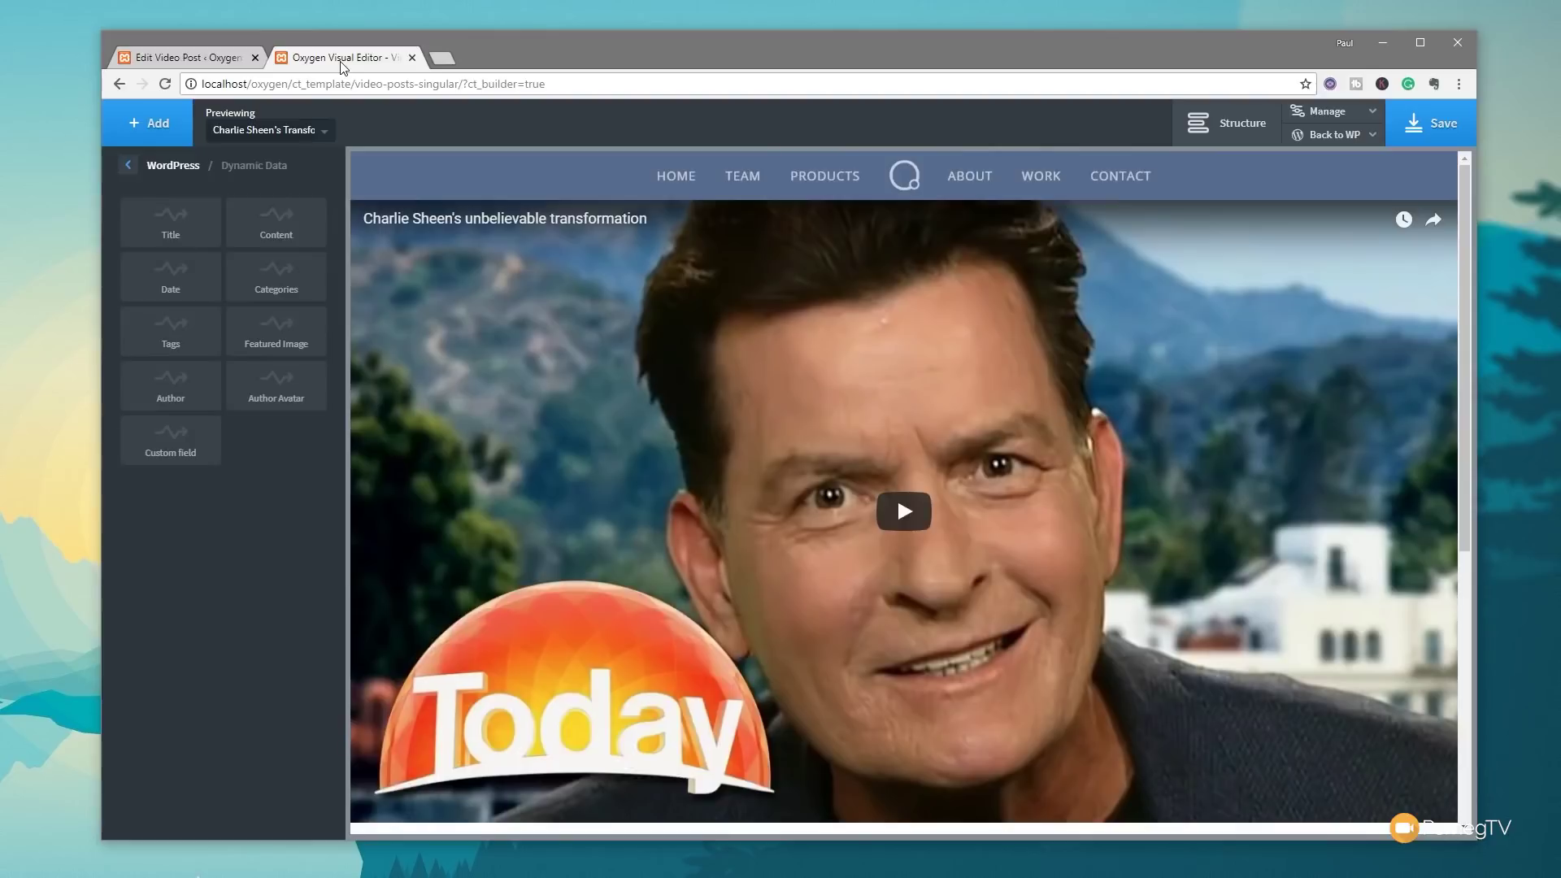
Step: Show the Basics elements in the Add panel and open the Structure element tree
{"action": "scroll", "coordinate": [699, 565], "scroll_direction": "down", "scroll_amount": 5}
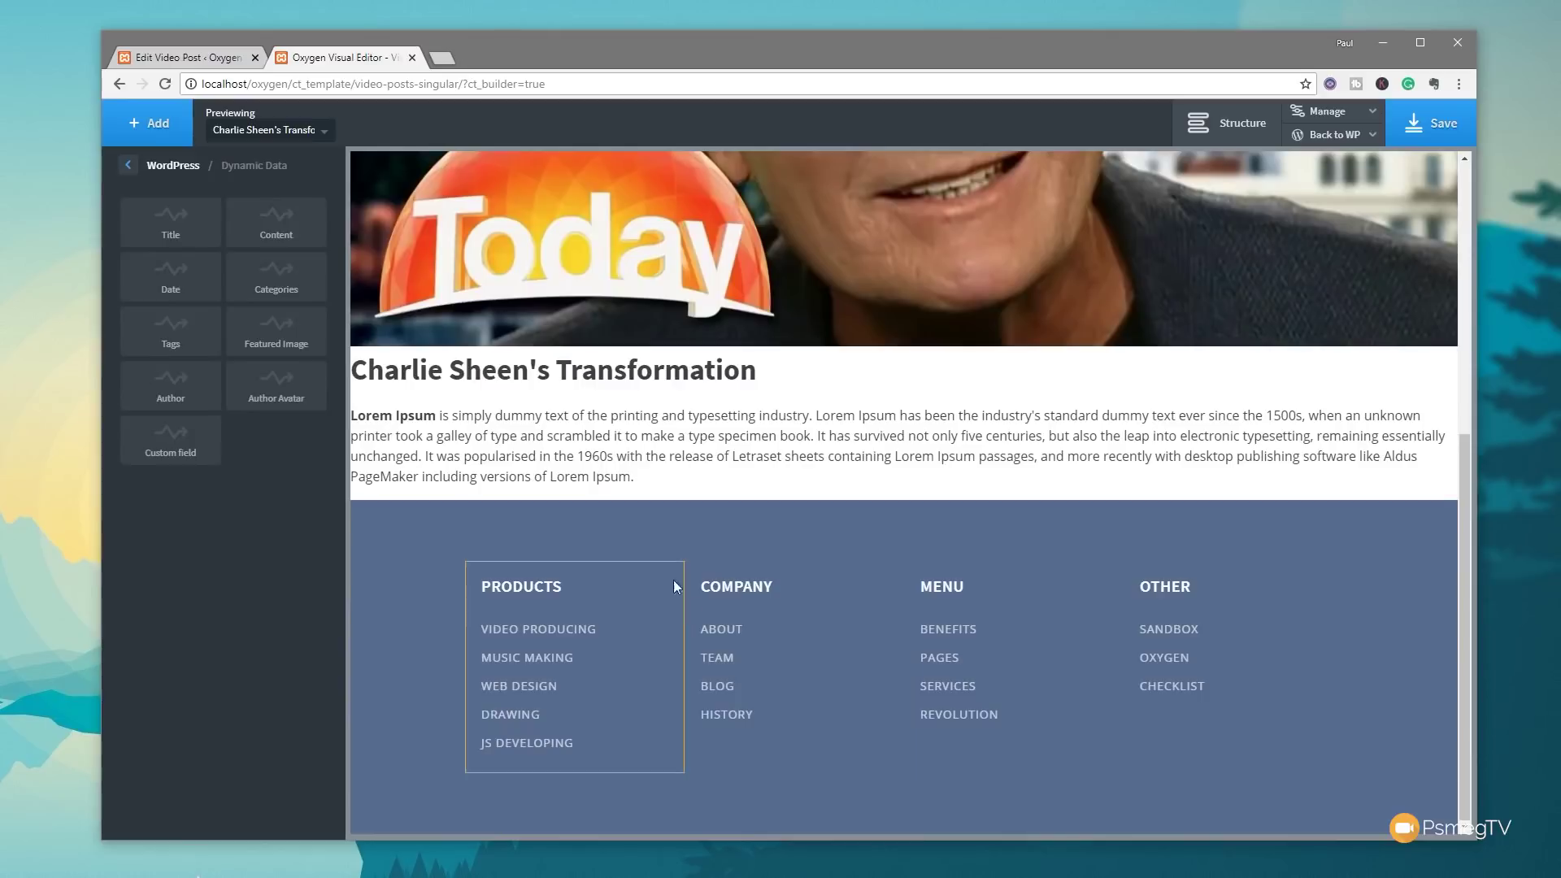
{"action": "scroll", "coordinate": [610, 549], "scroll_direction": "up", "scroll_amount": 4}
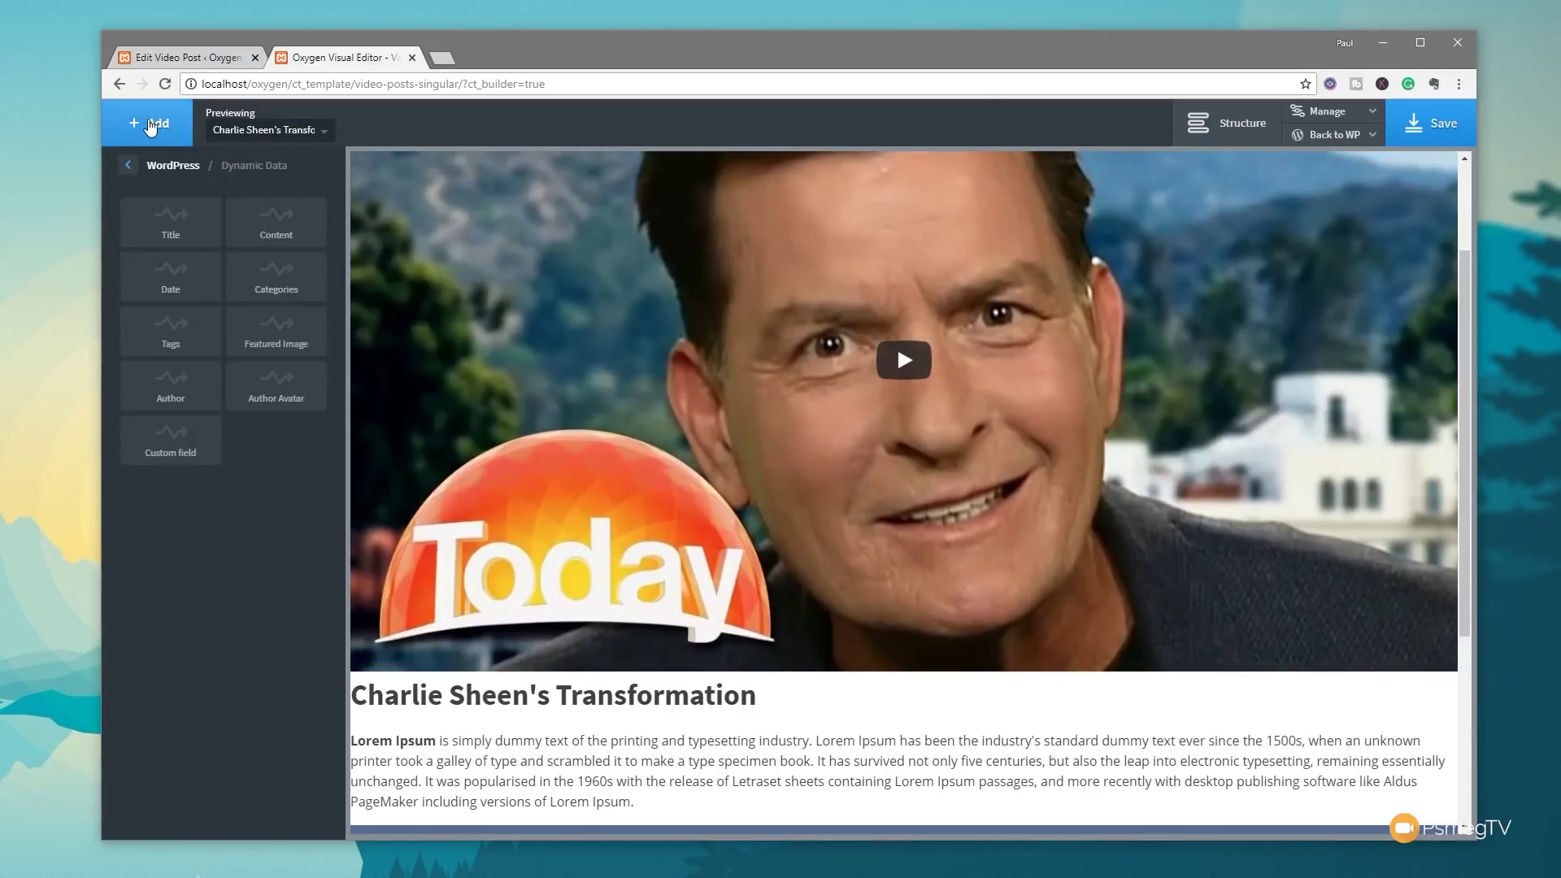
{"action": "left_click", "coordinate": [130, 165]}
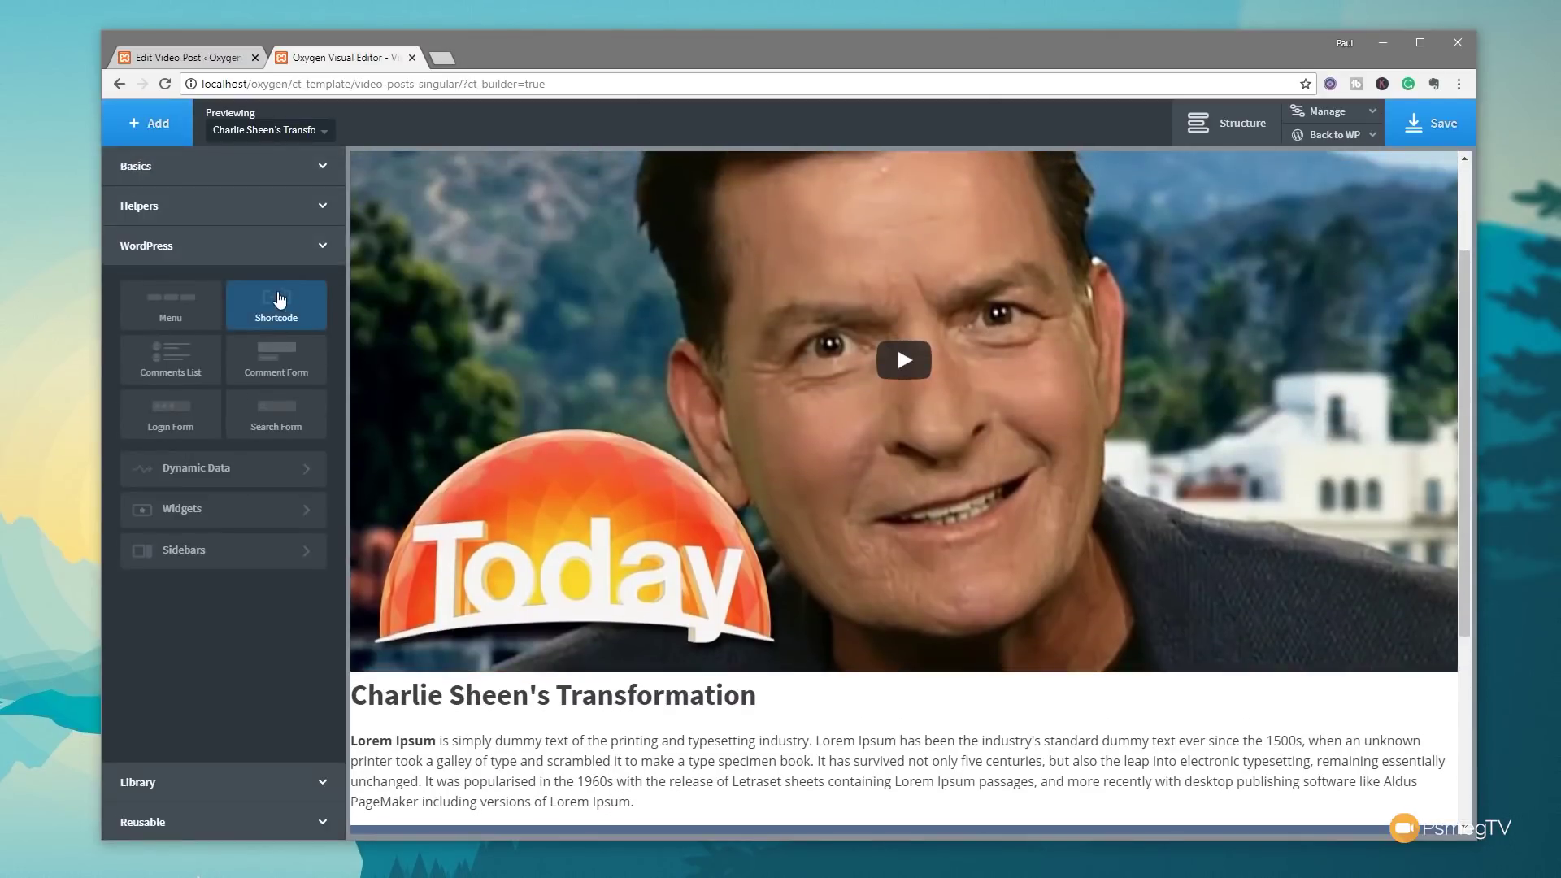
{"action": "left_click", "coordinate": [320, 167]}
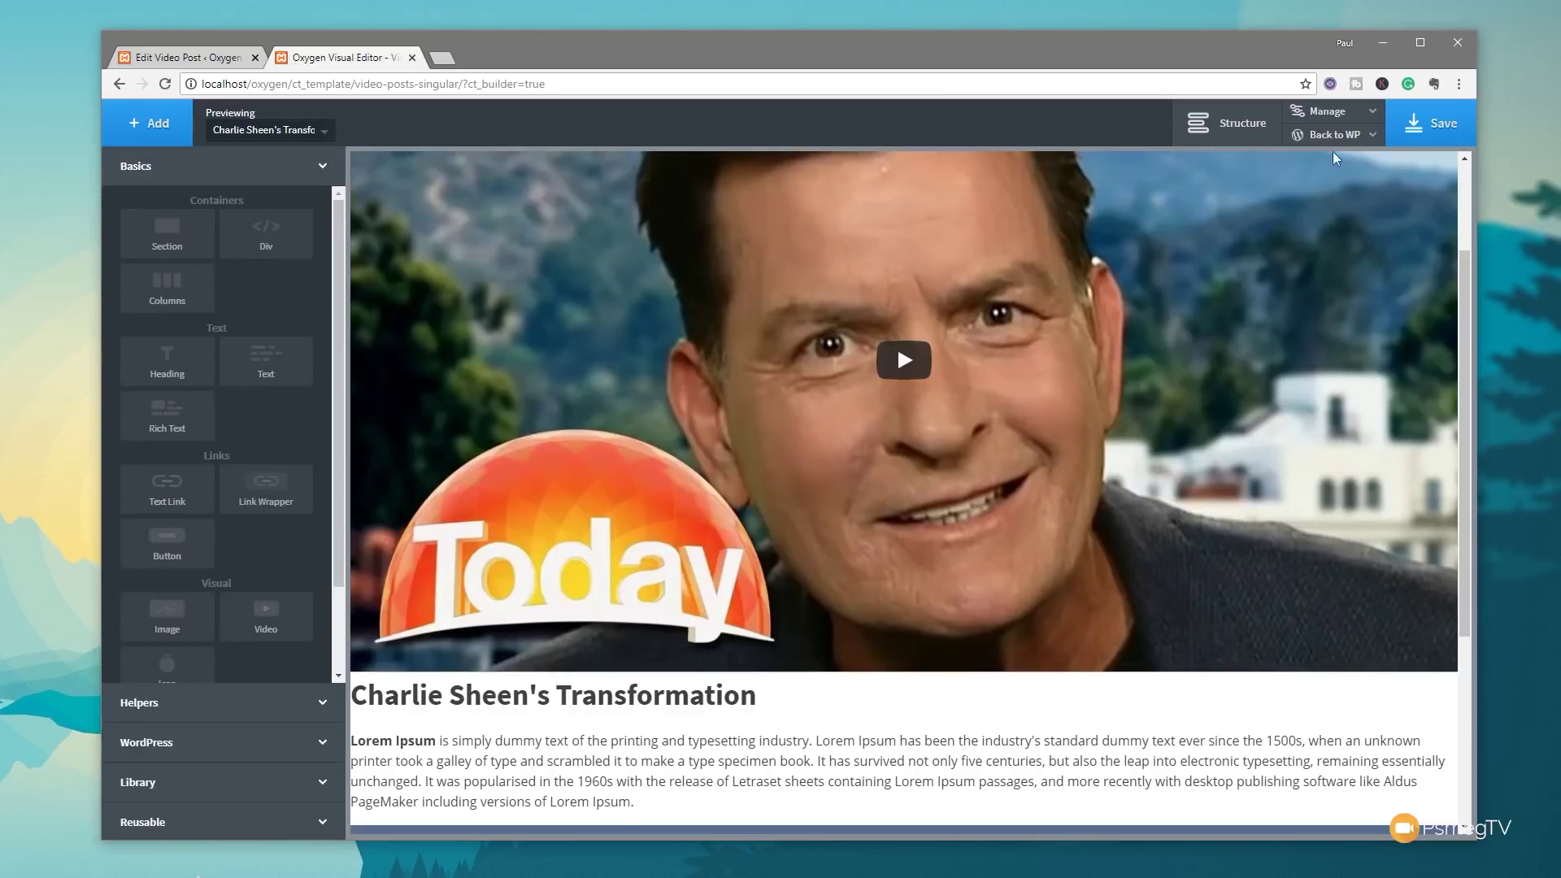
{"action": "left_click", "coordinate": [1211, 120]}
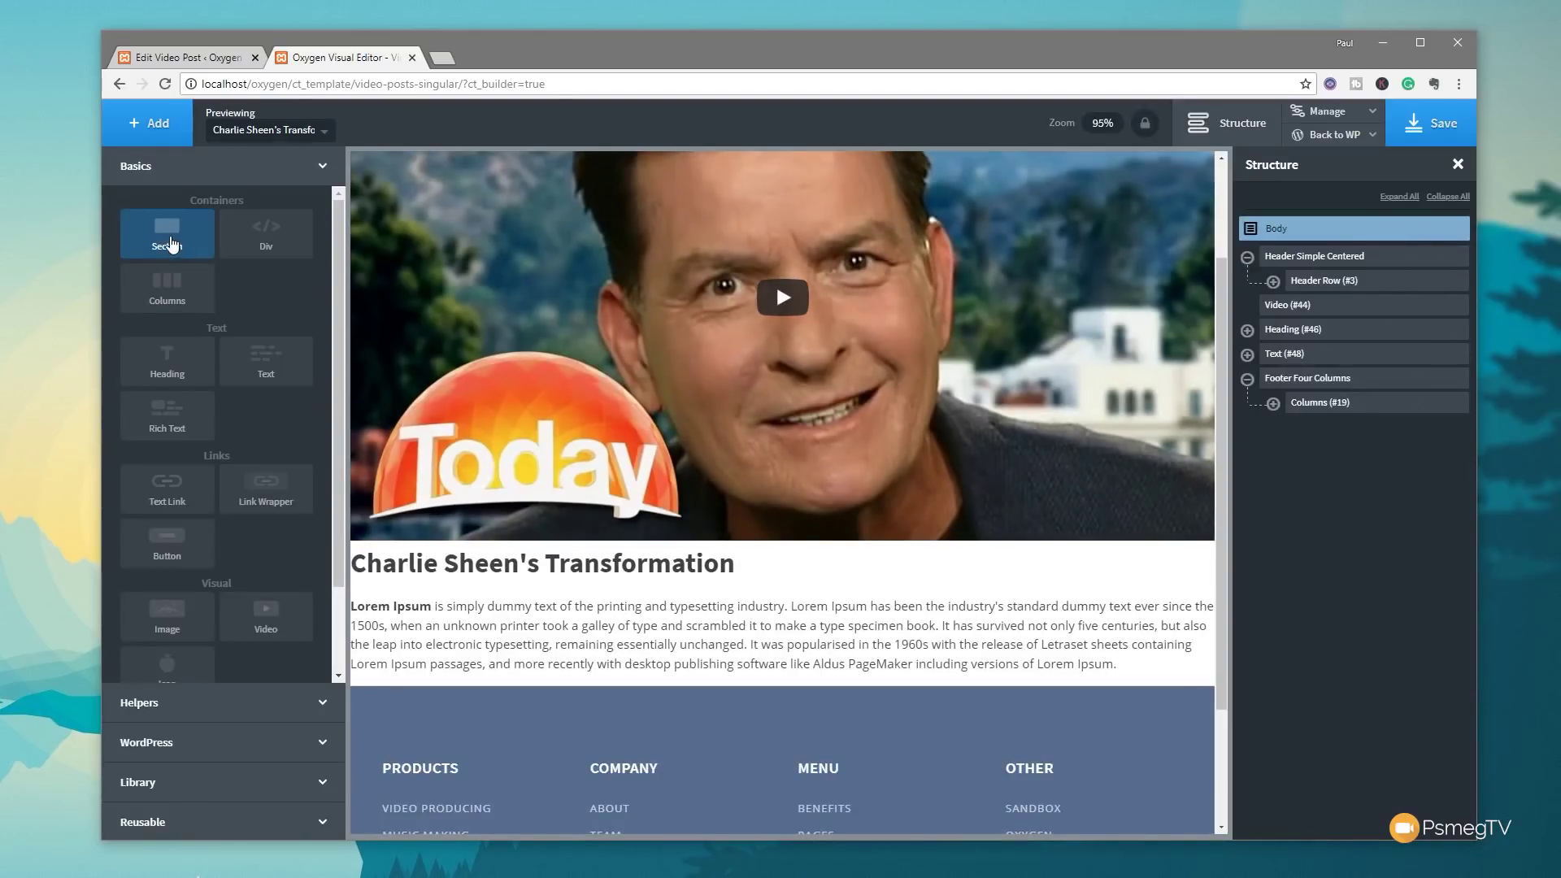
Step: Add Section (#59) below the Header Row and nest the video, heading and text inside it
{"action": "left_click", "coordinate": [169, 242]}
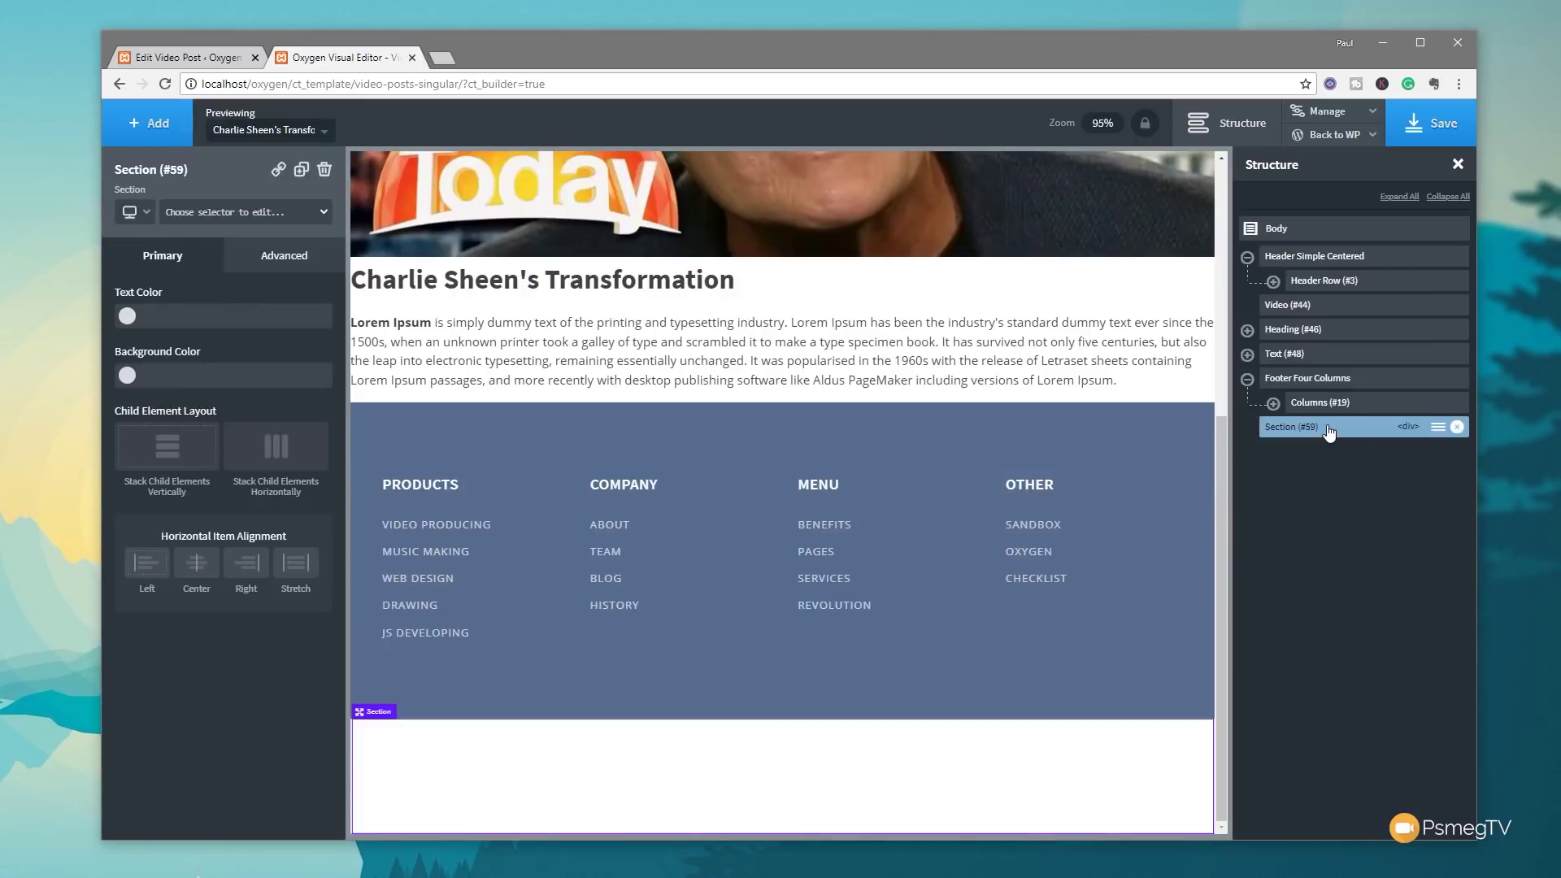
{"action": "left_click_drag", "start_coordinate": [1329, 431], "coordinate": [1315, 302]}
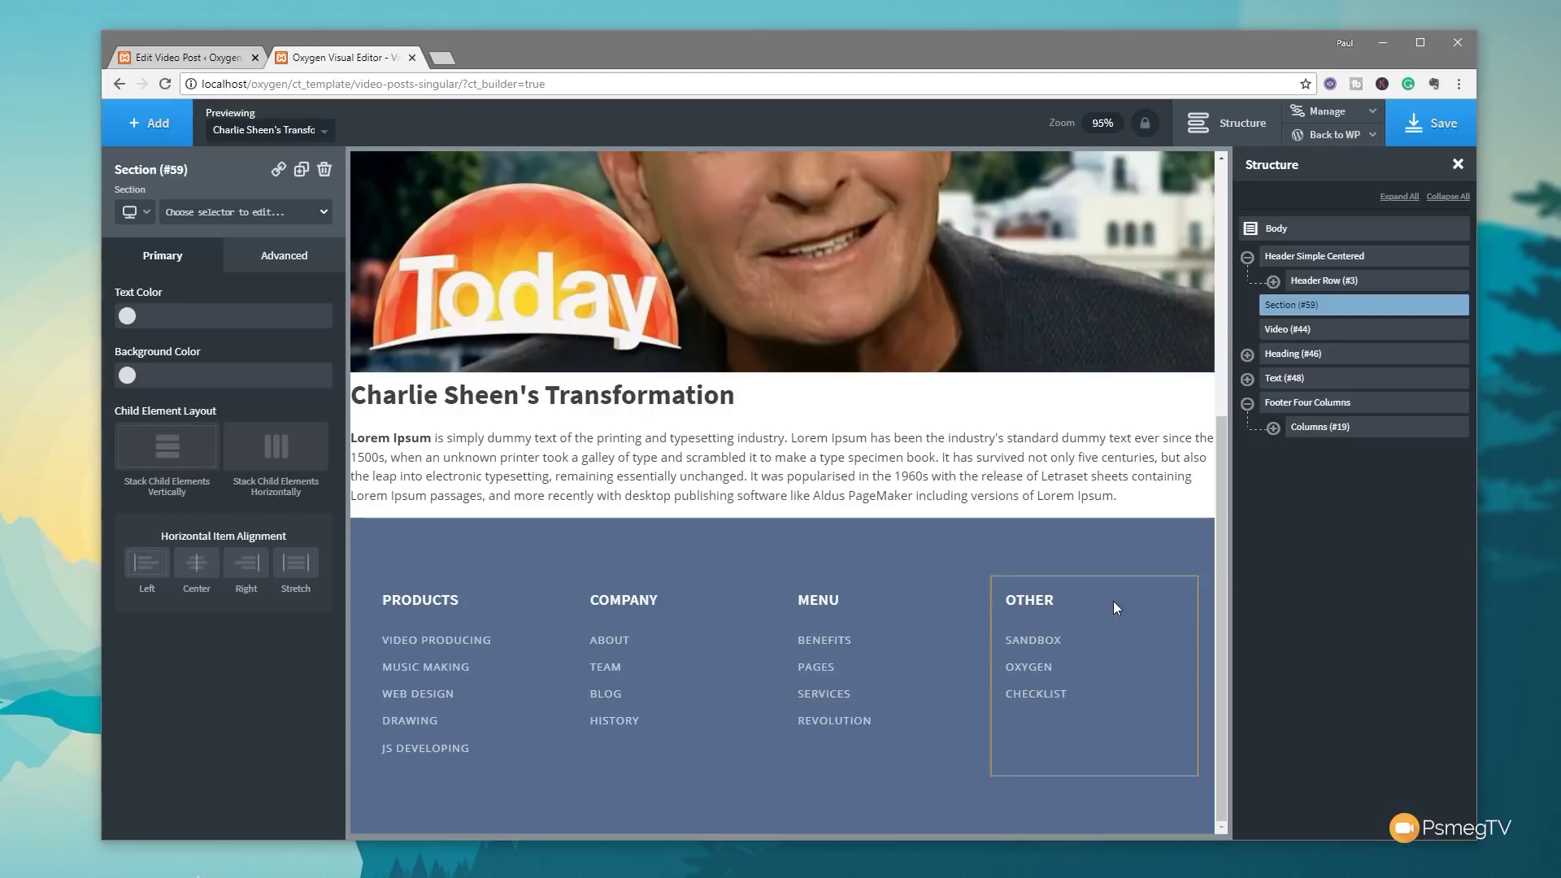
{"action": "left_click_drag", "start_coordinate": [1285, 334], "coordinate": [1316, 379]}
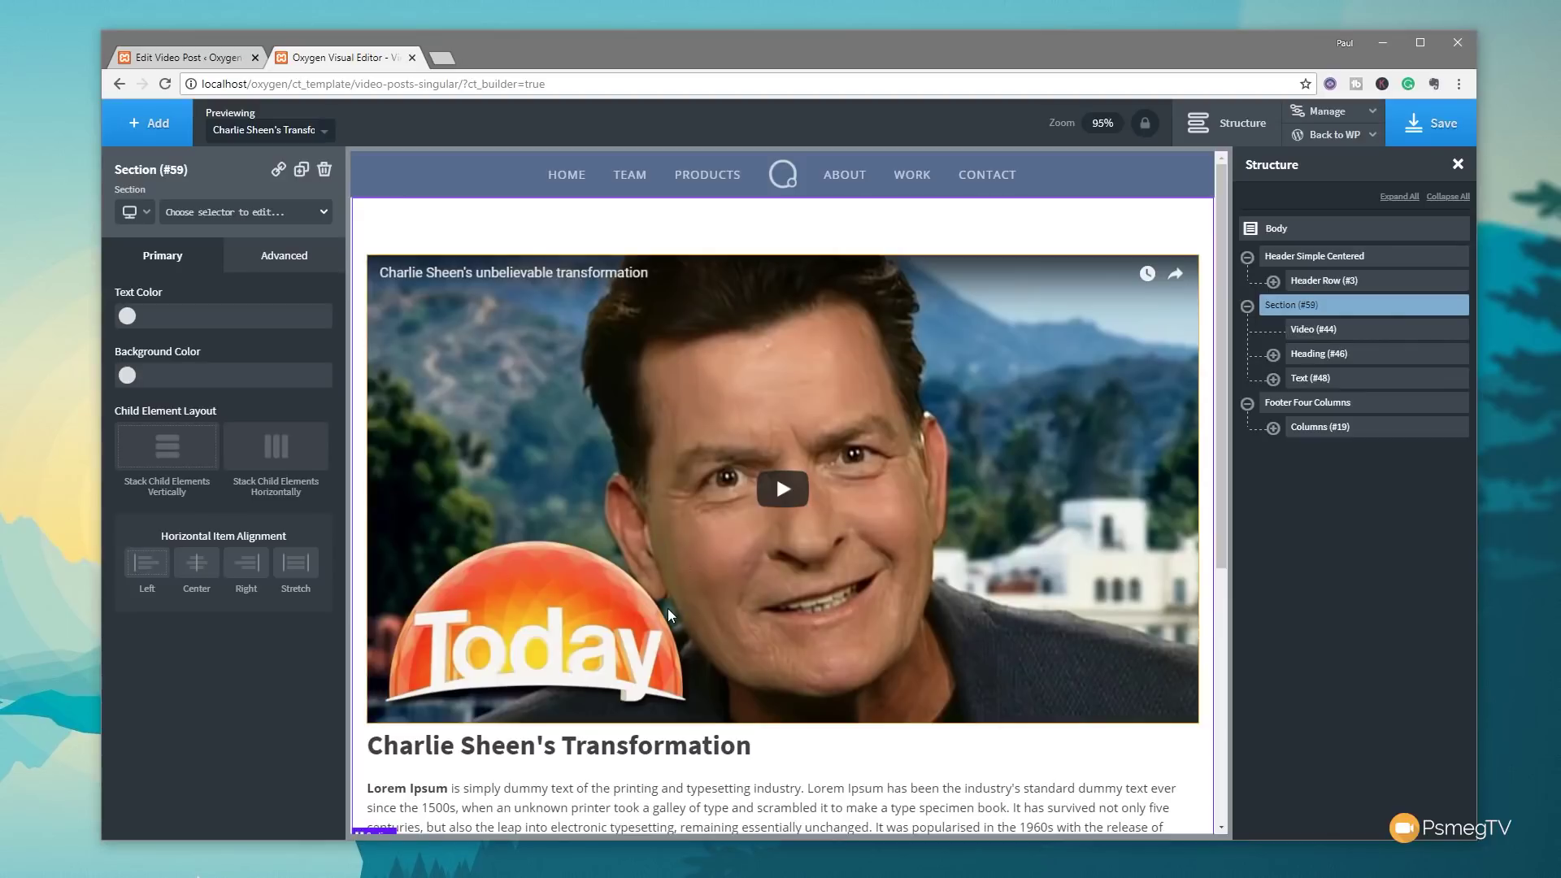
Step: Save the template and check the video post's public page in a new tab, then return to Oxygen
{"action": "left_click", "coordinate": [1414, 126]}
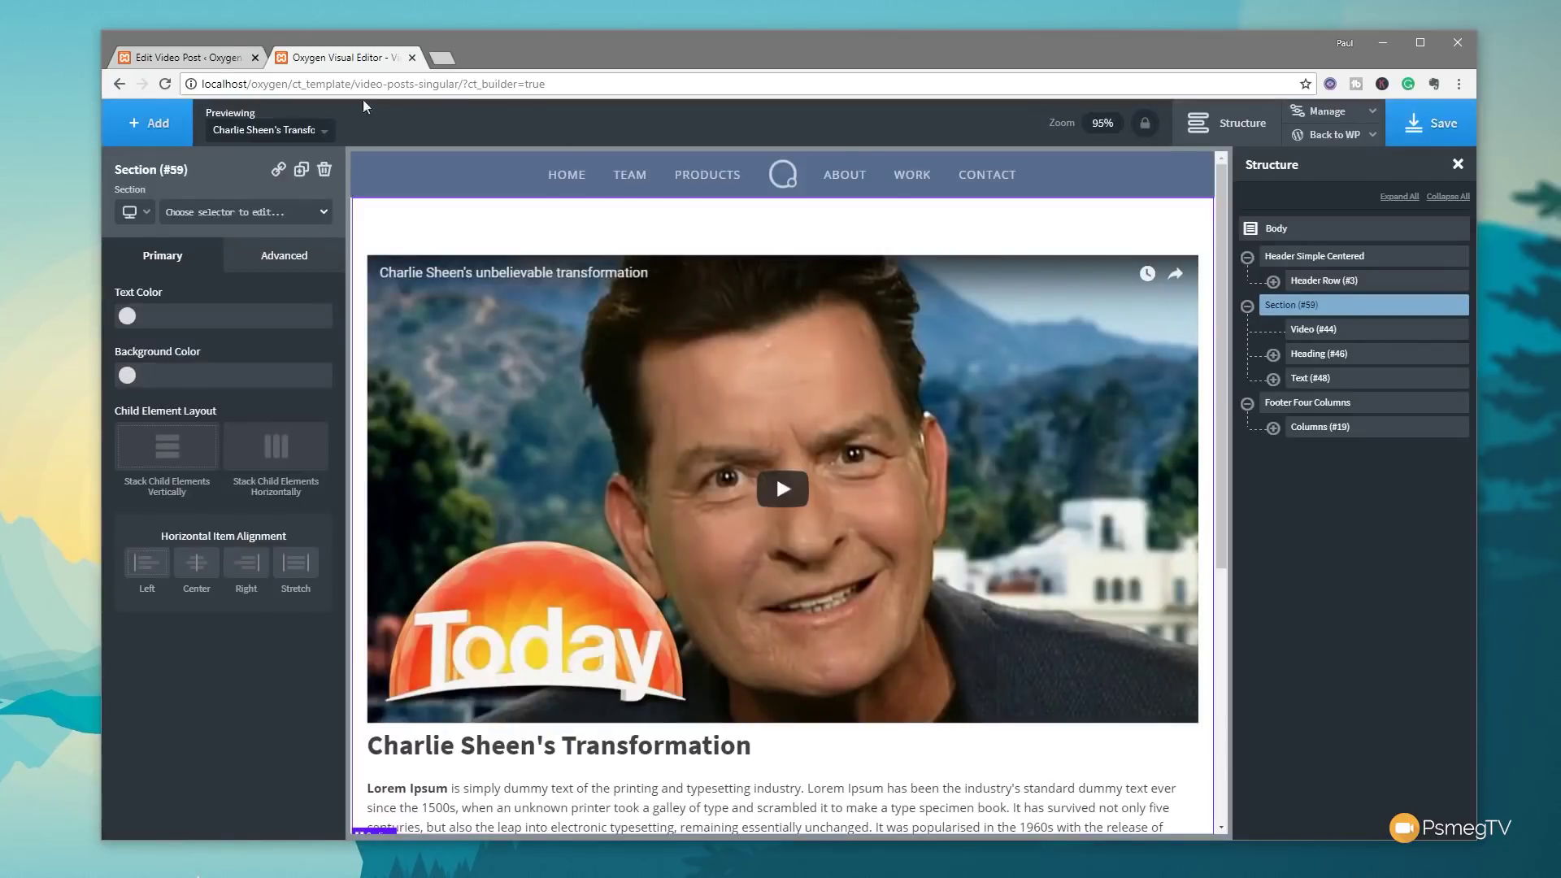
{"action": "left_click", "coordinate": [187, 61]}
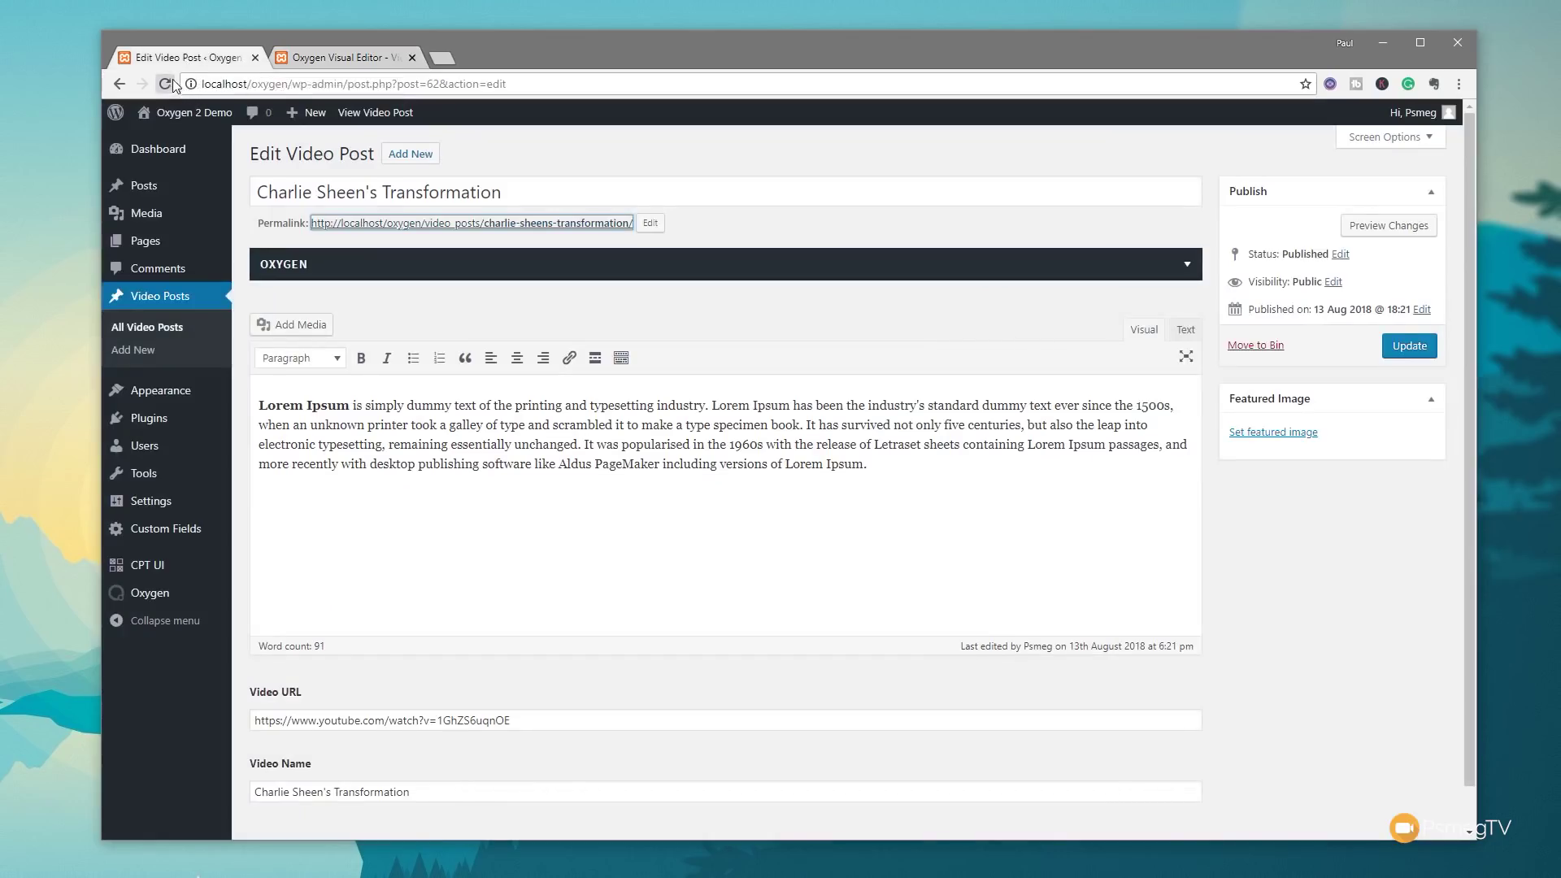
{"action": "middle_click", "coordinate": [537, 224]}
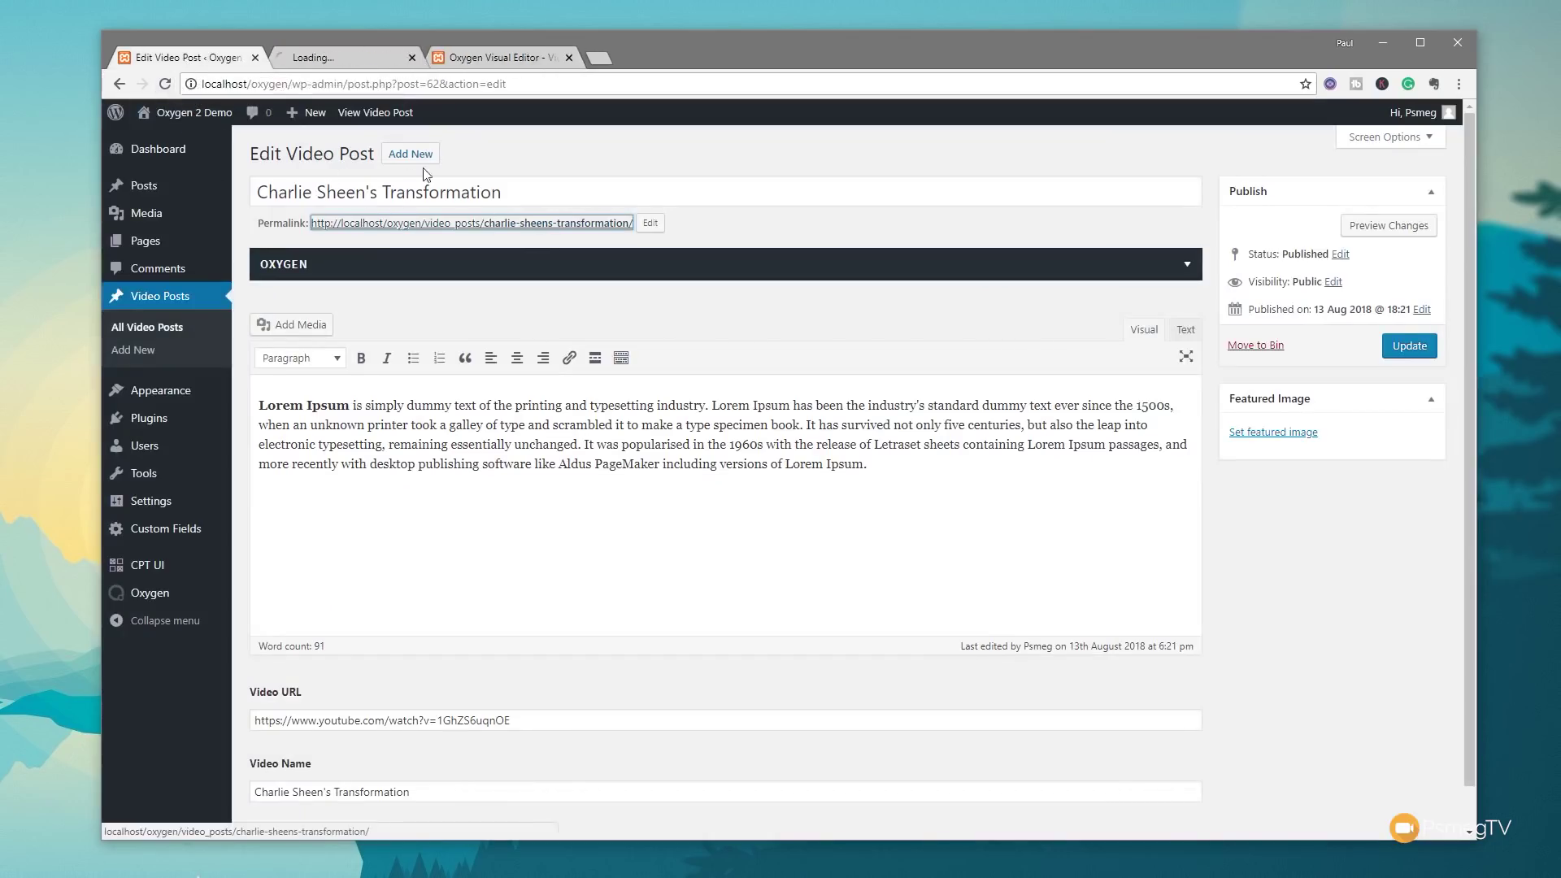
{"action": "left_click", "coordinate": [333, 59]}
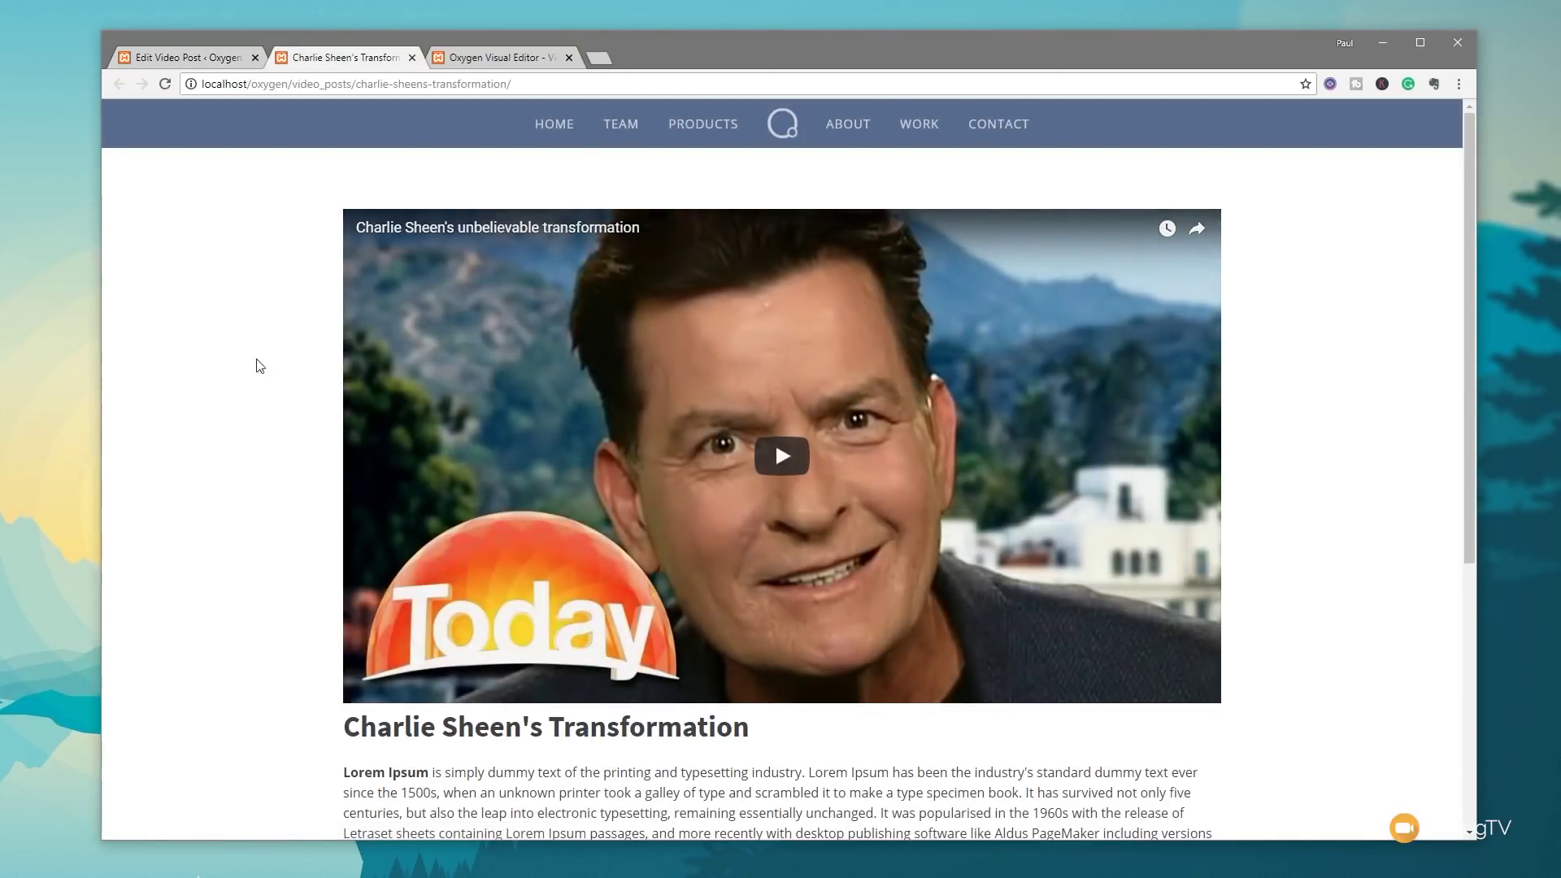
{"action": "scroll", "coordinate": [233, 431], "scroll_direction": "down", "scroll_amount": 4}
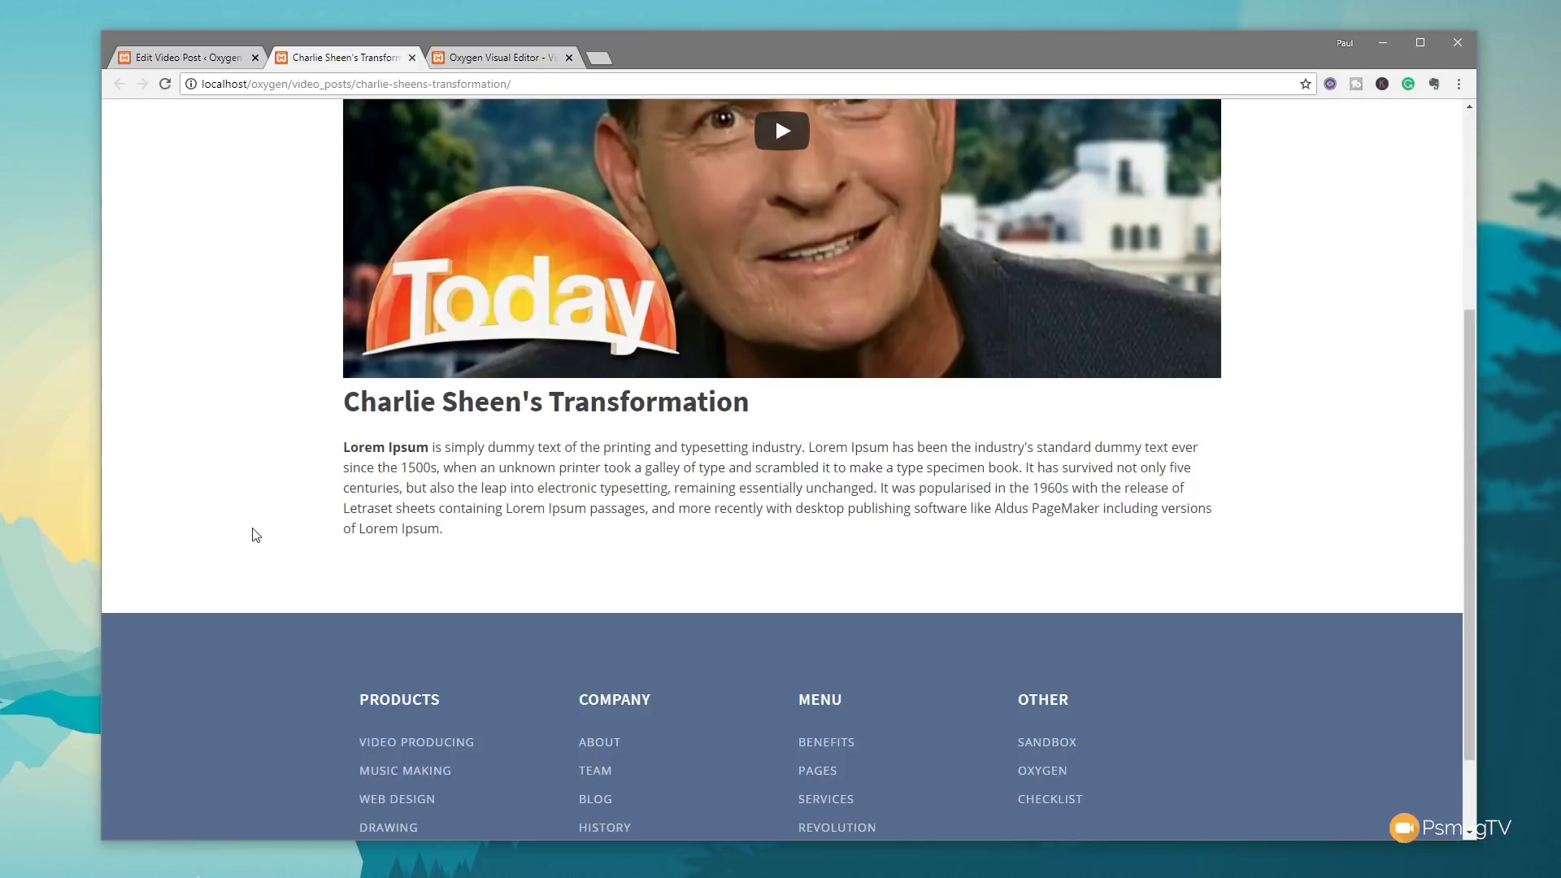
{"action": "scroll", "coordinate": [254, 569], "scroll_direction": "down", "scroll_amount": 2}
{"action": "scroll", "coordinate": [452, 599], "scroll_direction": "up", "scroll_amount": 5}
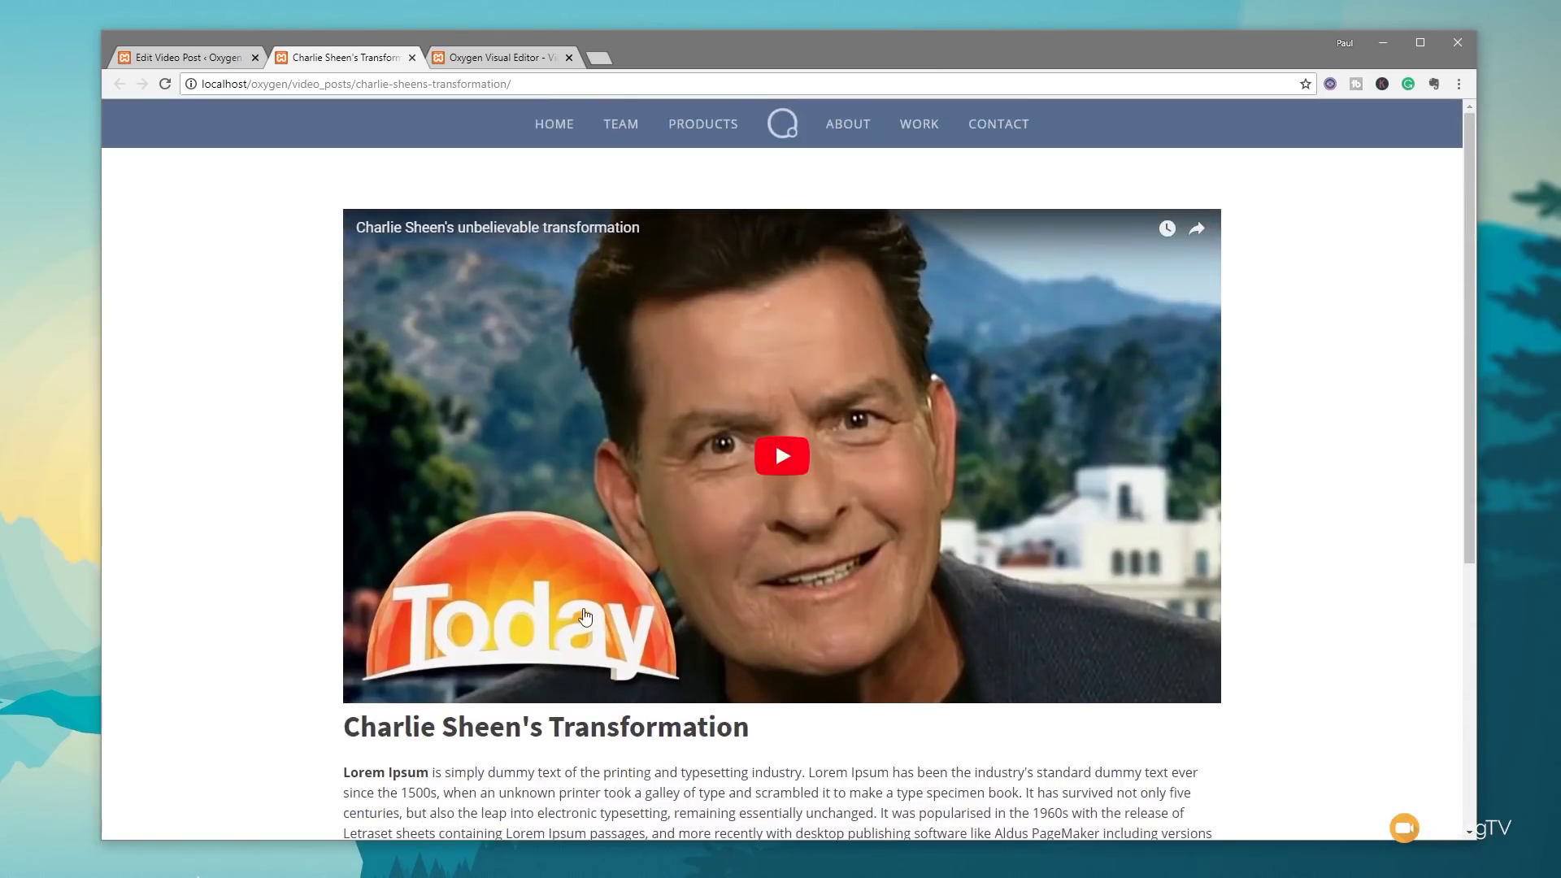
{"action": "left_click", "coordinate": [482, 57]}
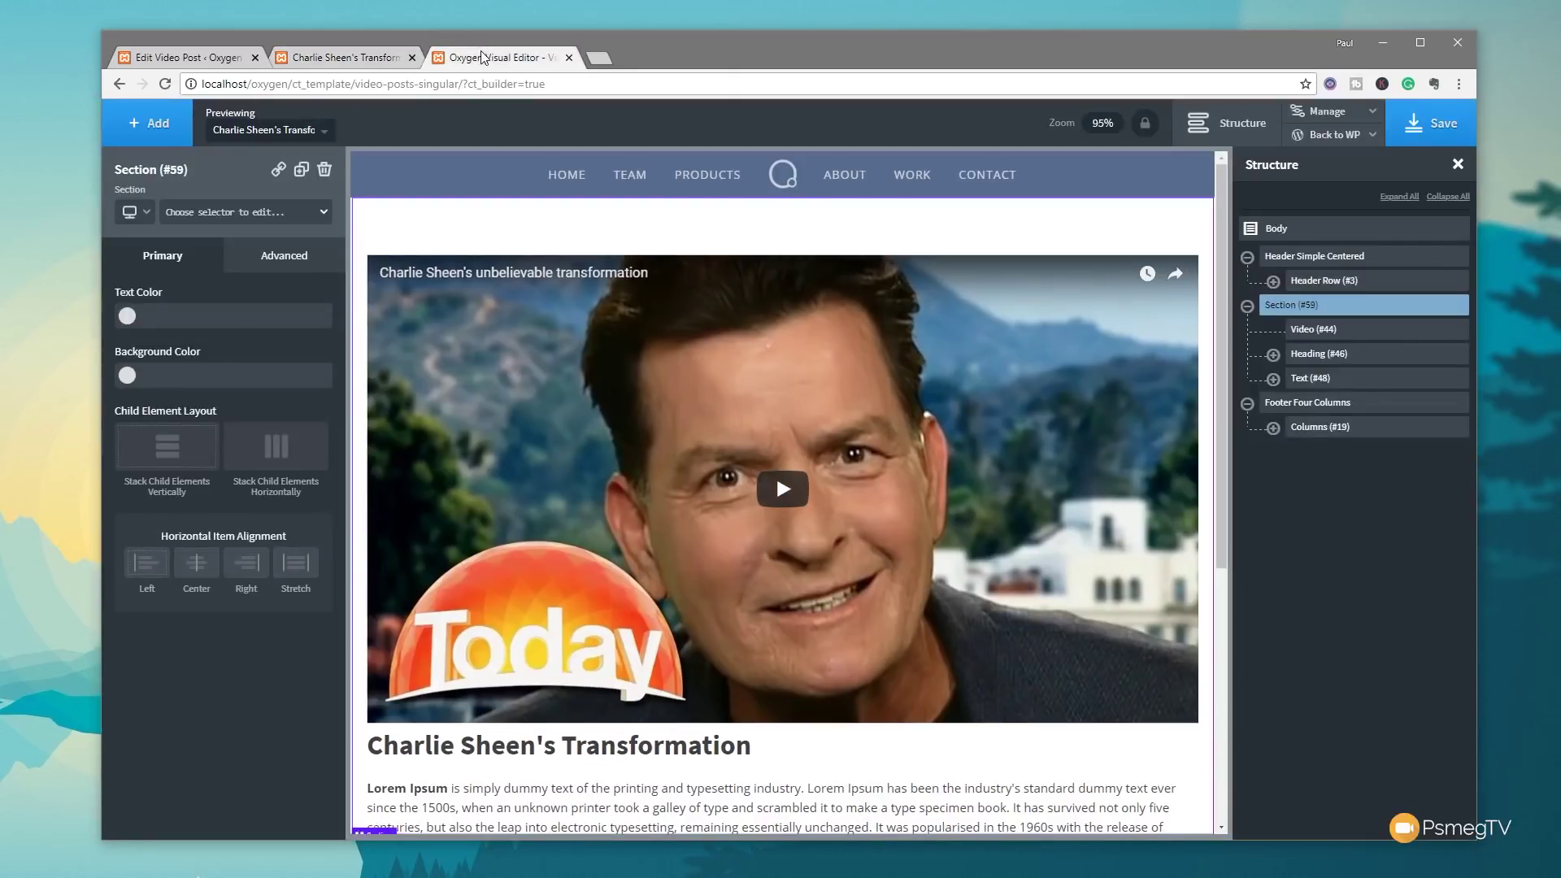
Step: Give Heading (#46) font weight 400 and the Muli font family
{"action": "left_click", "coordinate": [506, 750]}
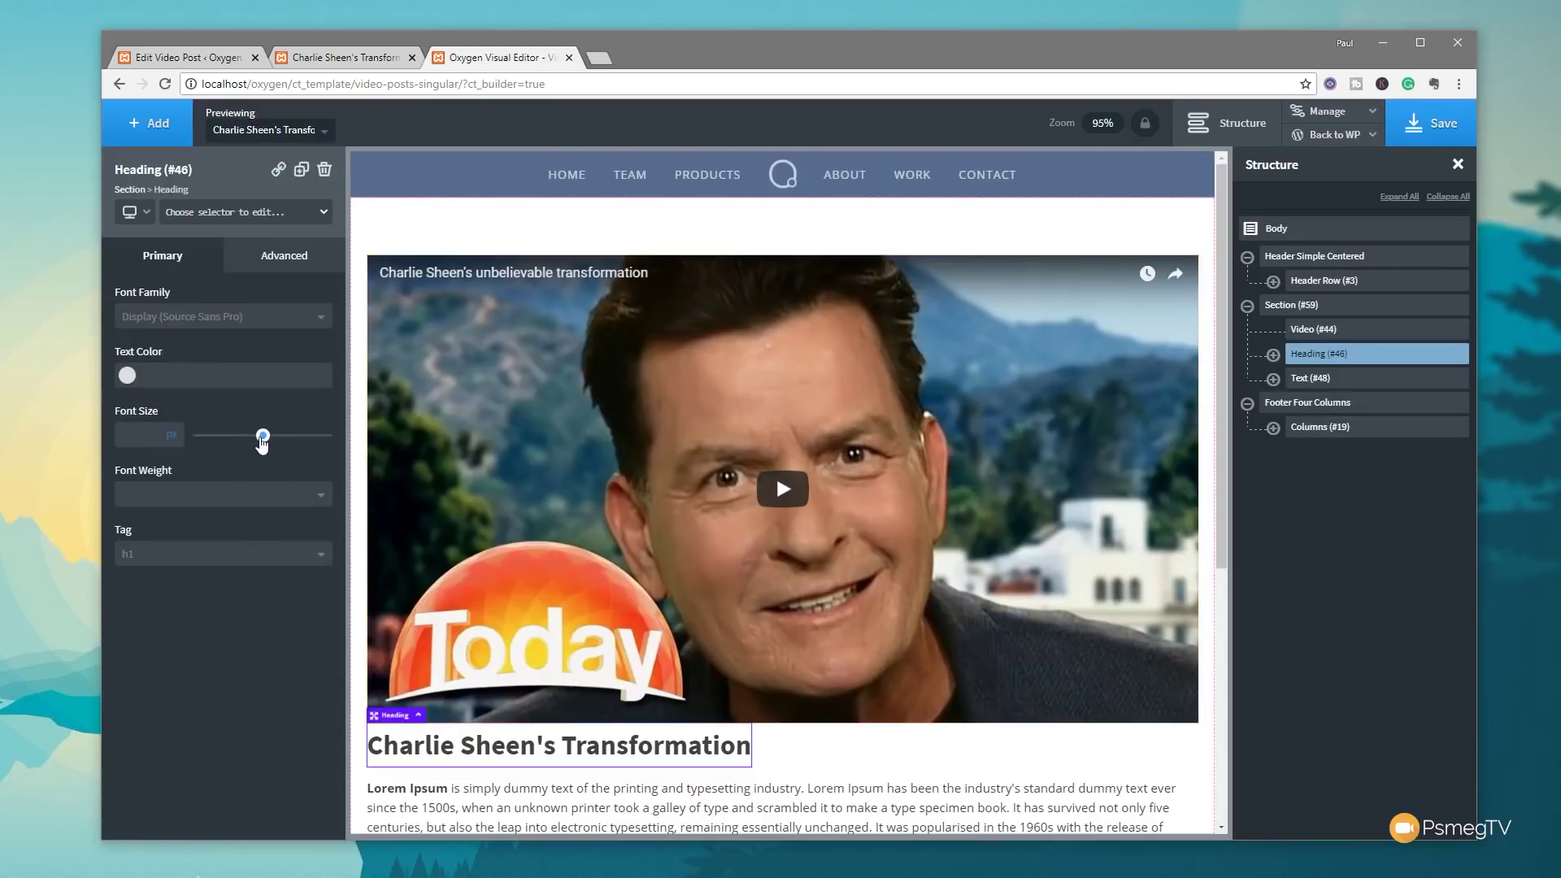
{"action": "left_click", "coordinate": [254, 495]}
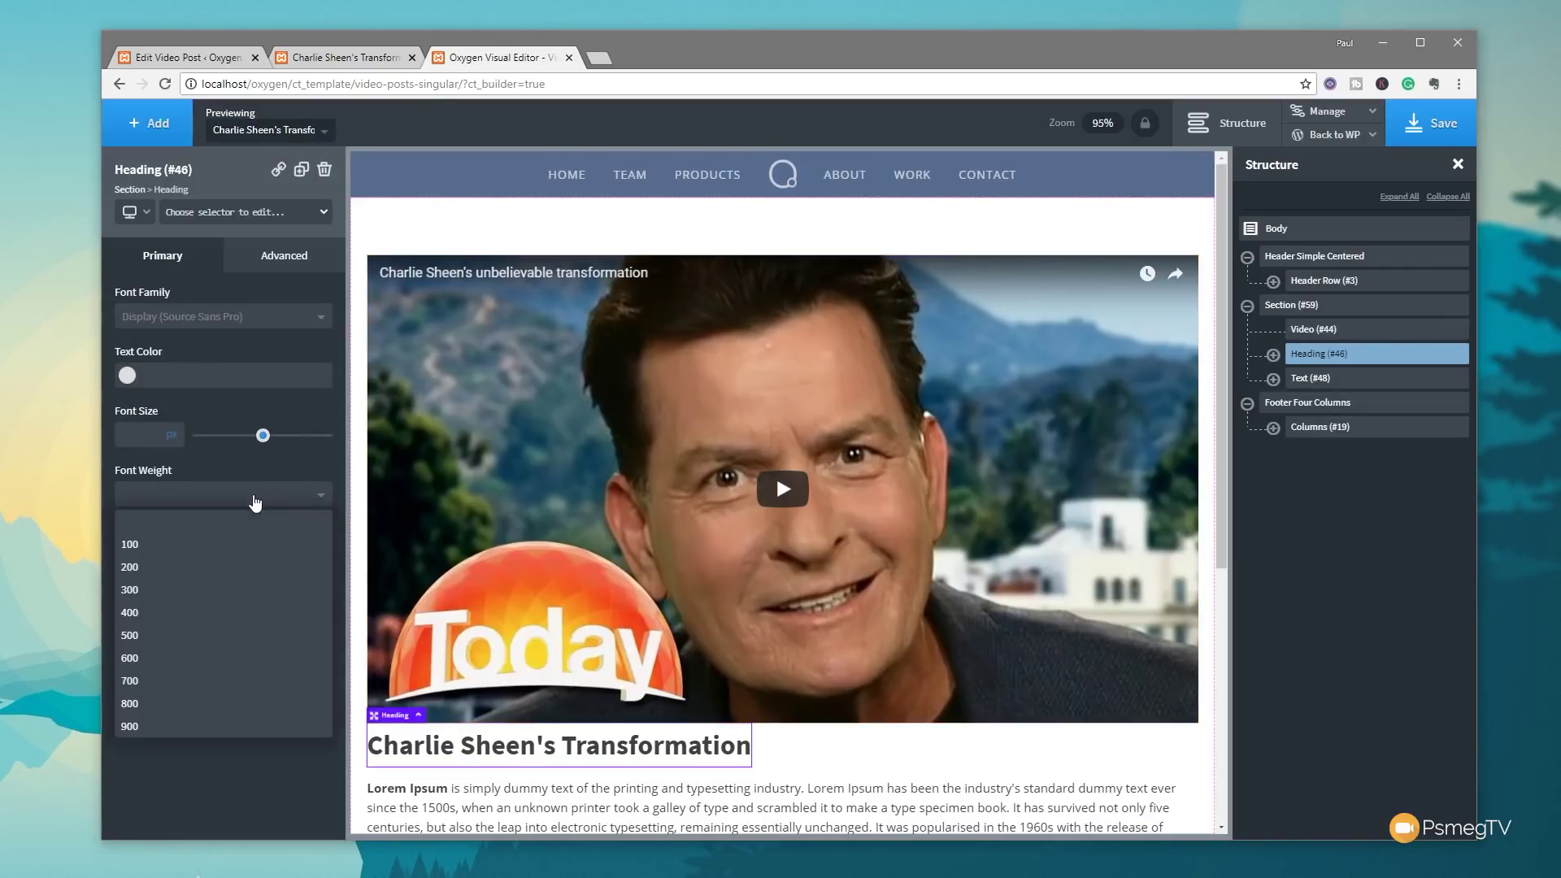
{"action": "left_click", "coordinate": [142, 613]}
{"action": "left_click", "coordinate": [187, 317]}
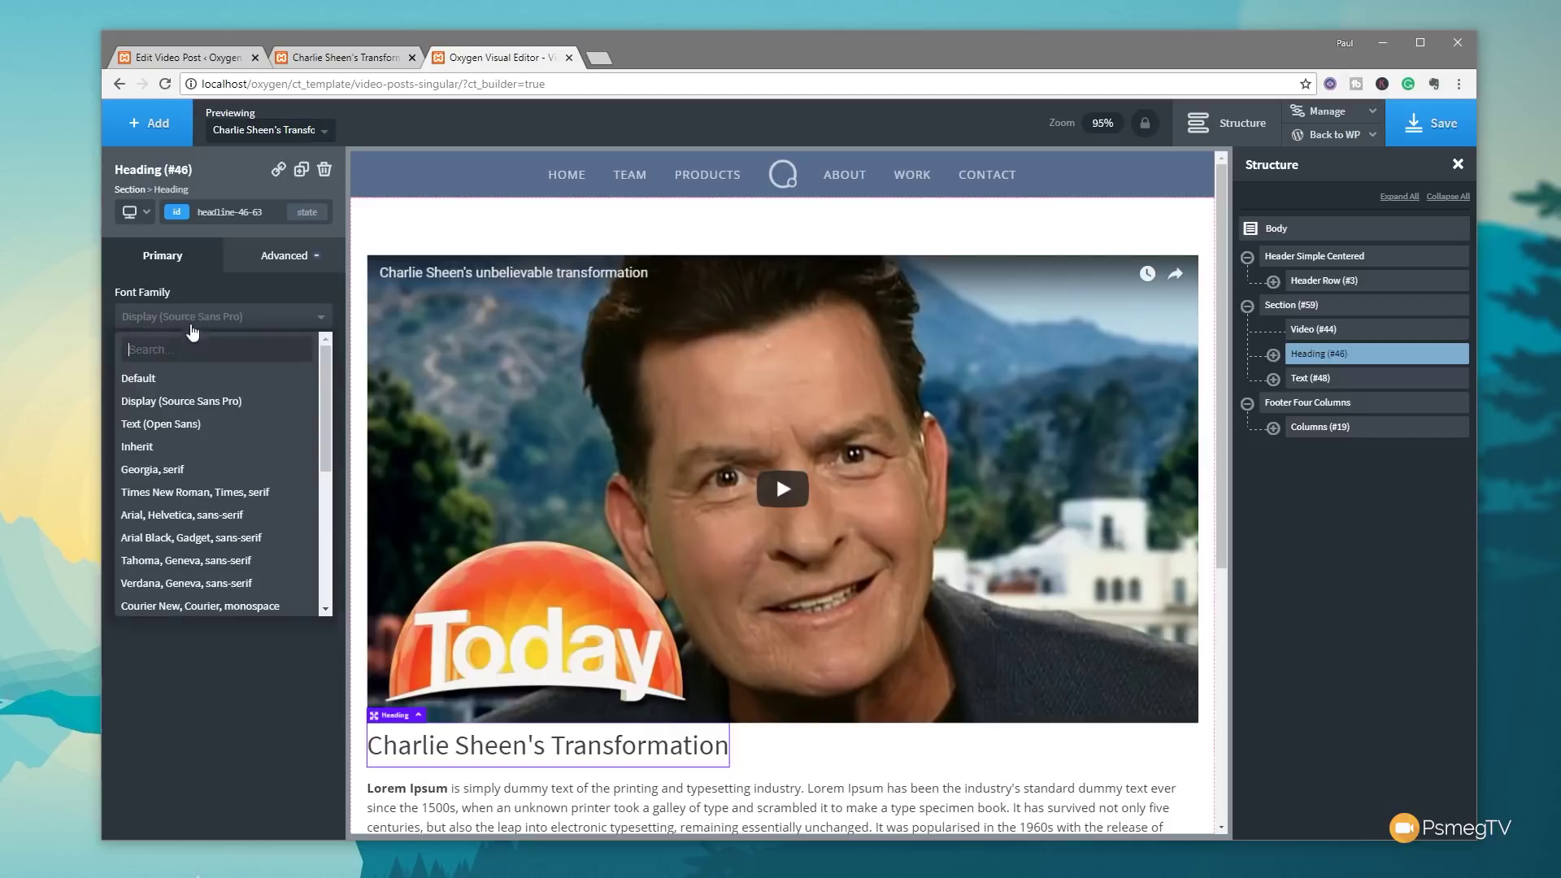
{"action": "type", "text": "Muli"}
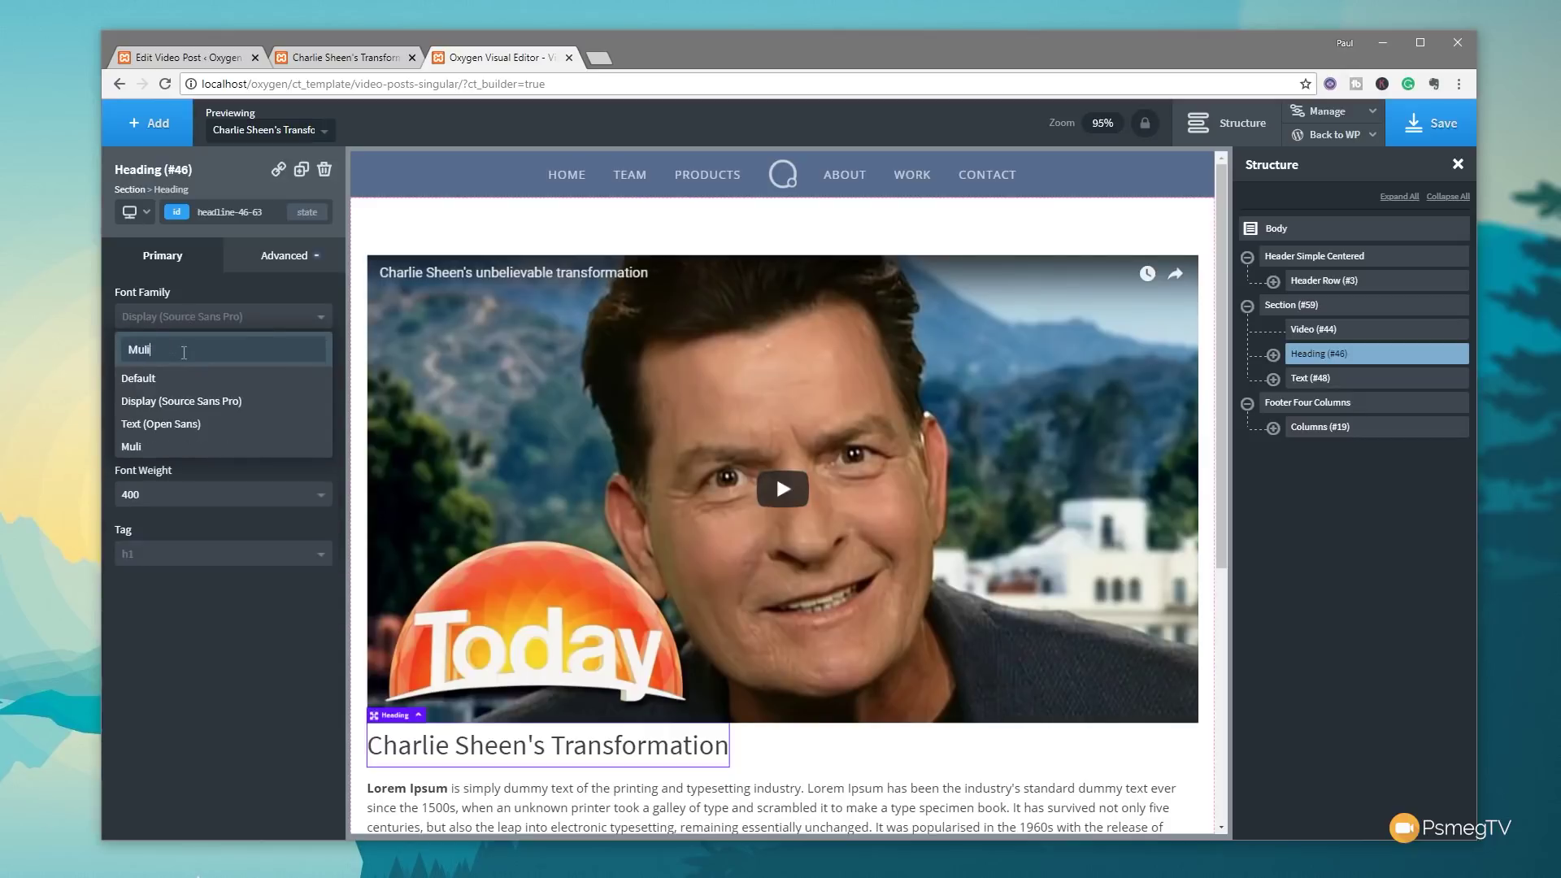
{"action": "left_click", "coordinate": [181, 447]}
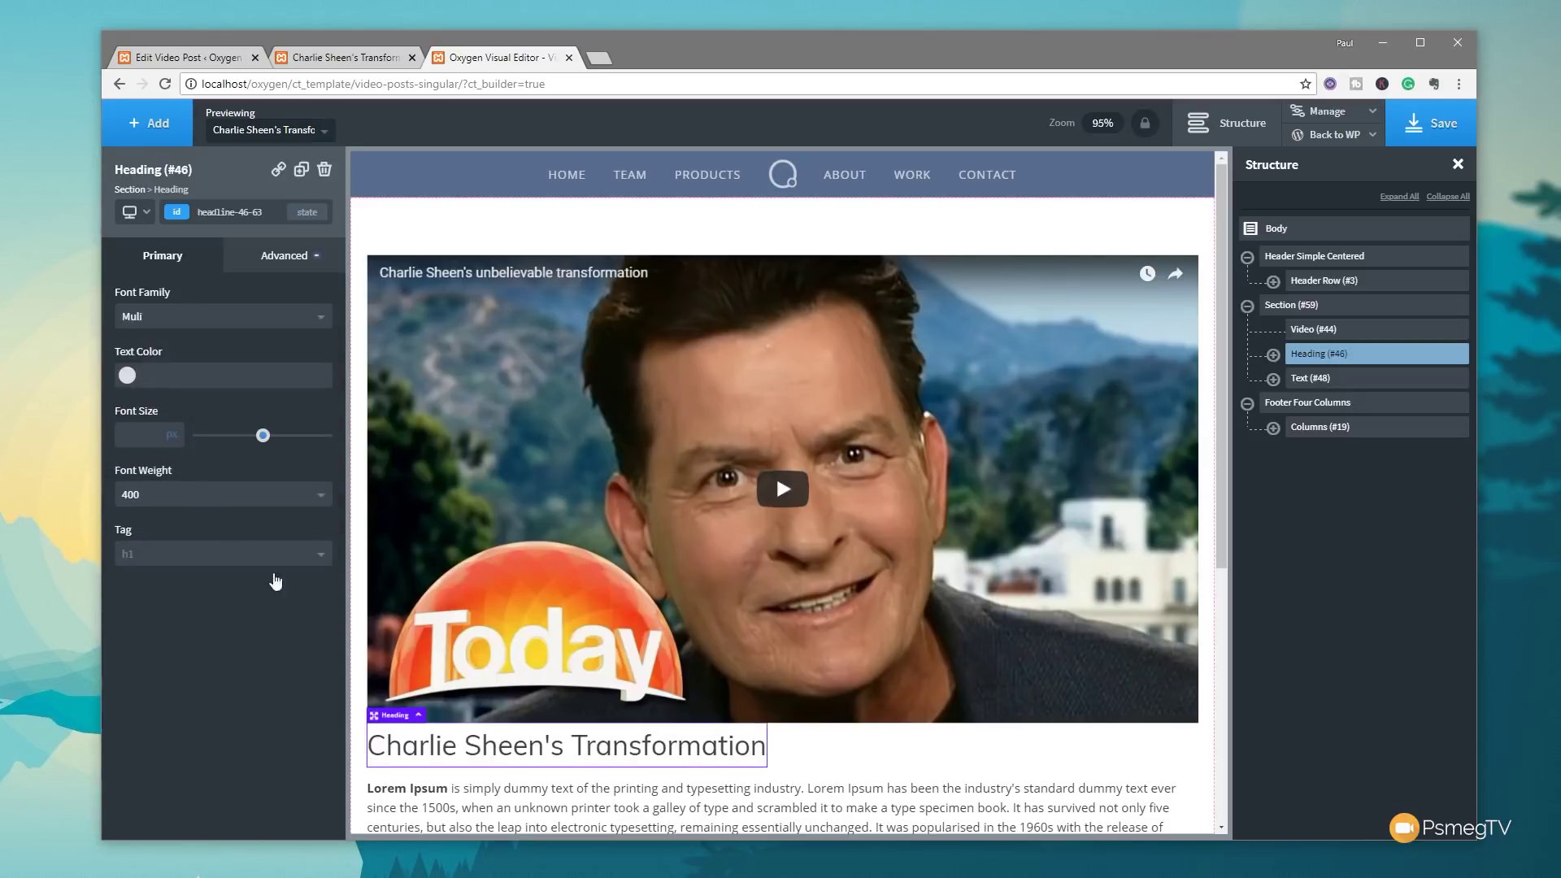
Step: Set the heading's top and bottom padding to 20 px under Advanced > Size & Spacing
{"action": "left_click", "coordinate": [291, 257]}
{"action": "left_click", "coordinate": [228, 349]}
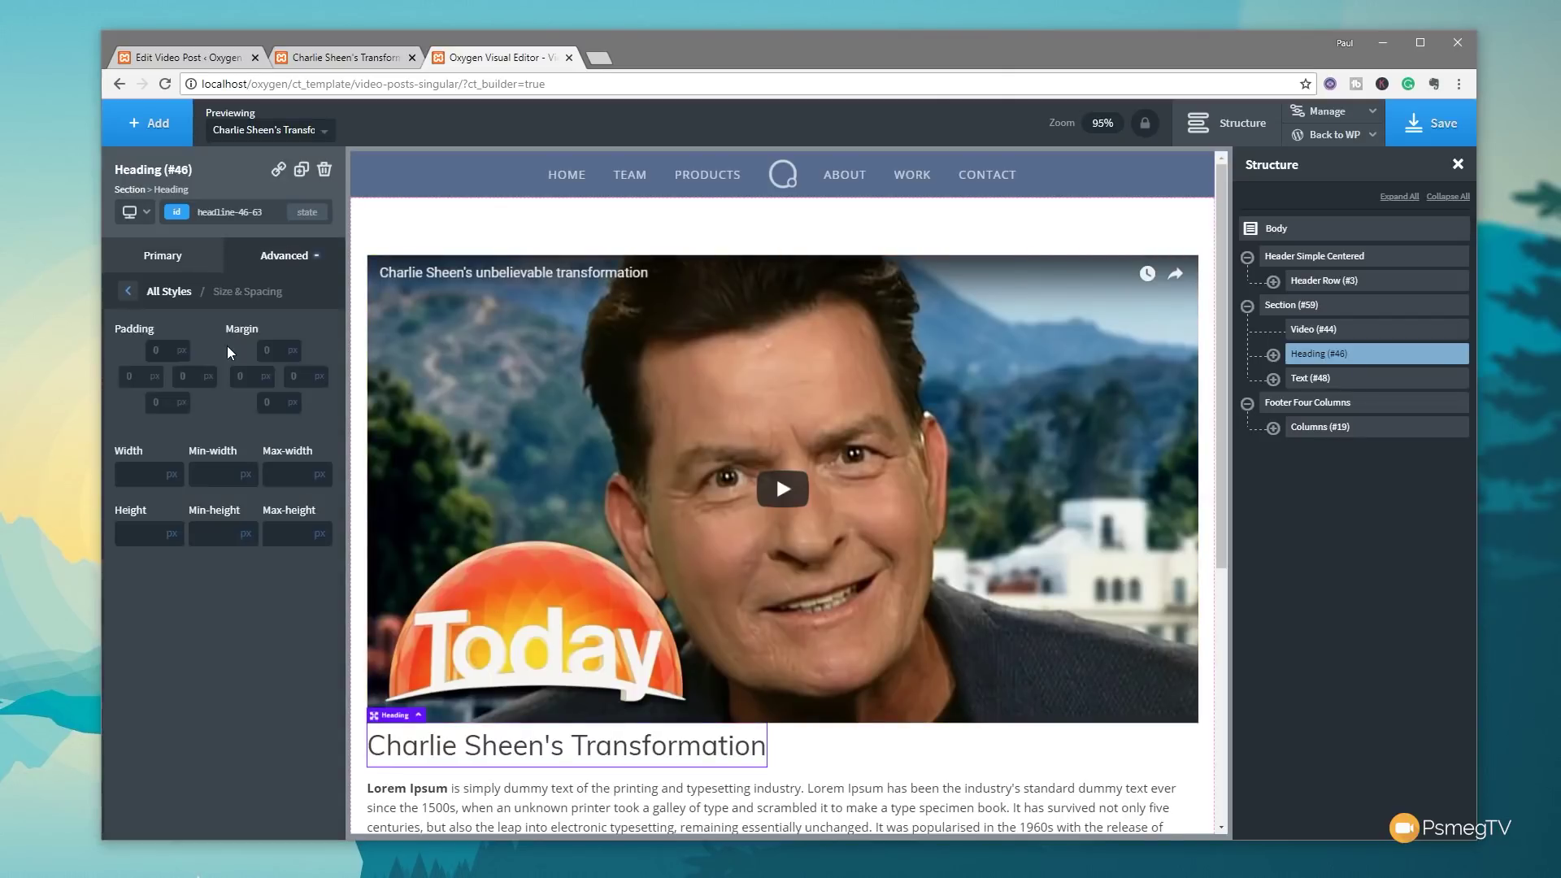
{"action": "left_click", "coordinate": [158, 351]}
{"action": "type", "text": "20"}
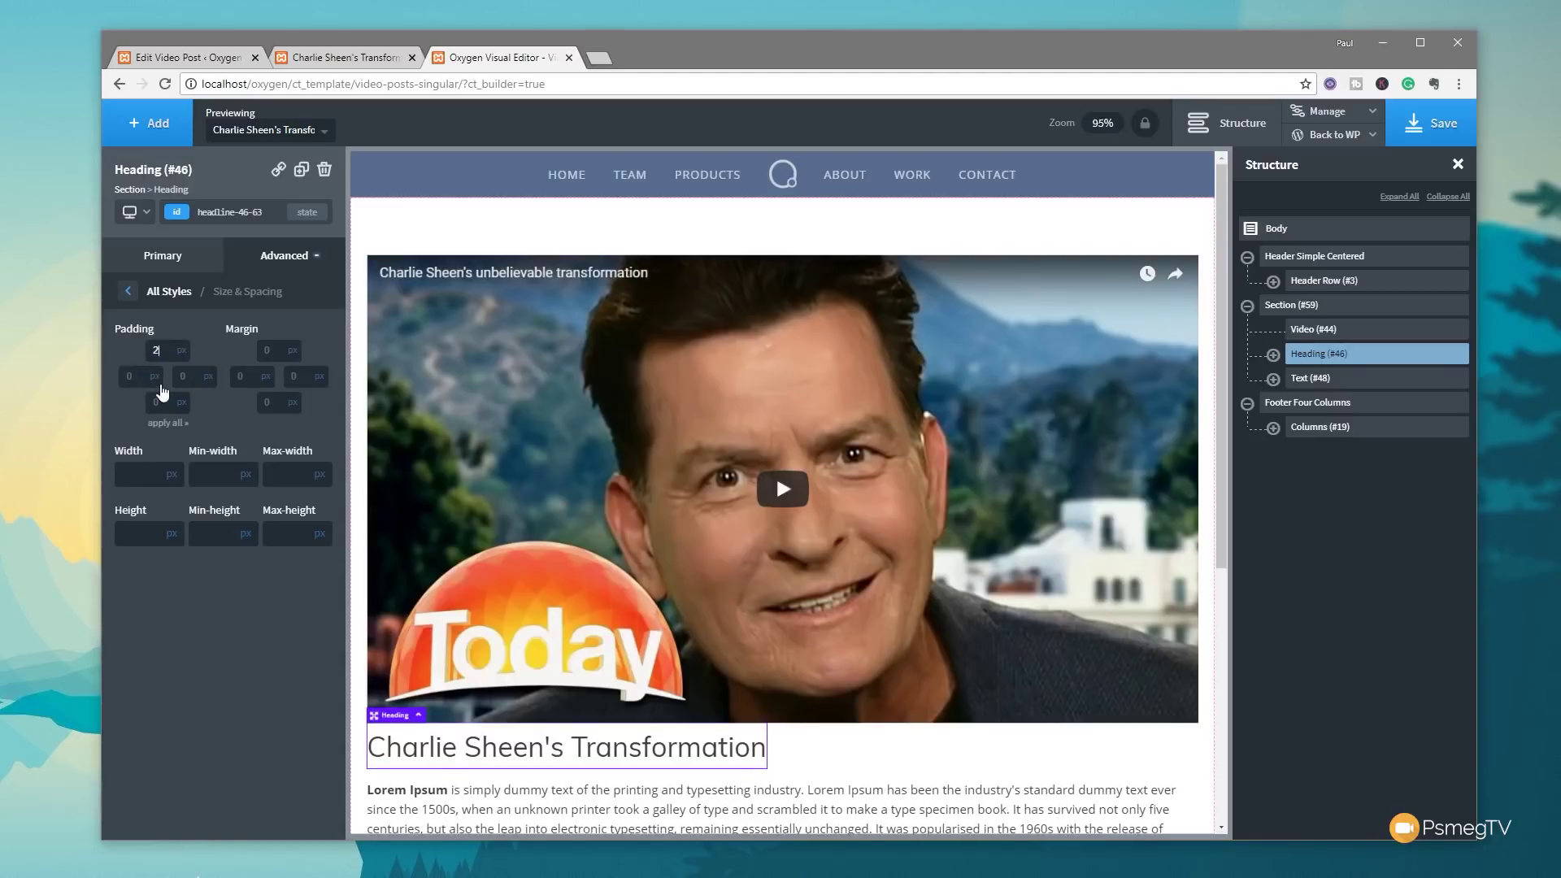
{"action": "left_click", "coordinate": [156, 401]}
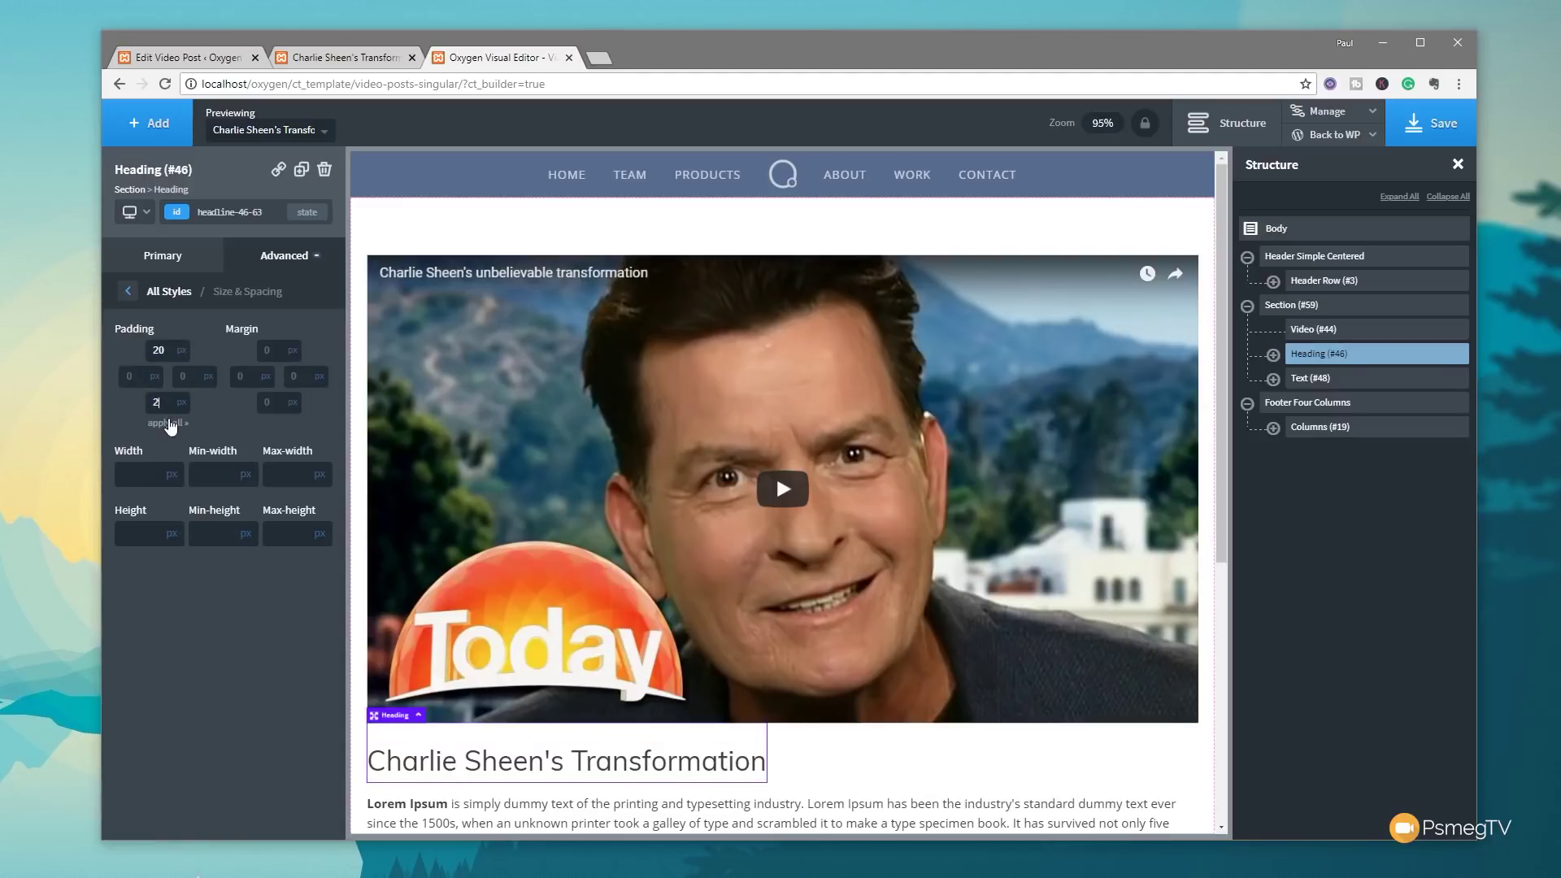
{"action": "type", "text": "20"}
{"action": "scroll", "coordinate": [707, 695], "scroll_direction": "down", "scroll_amount": 3}
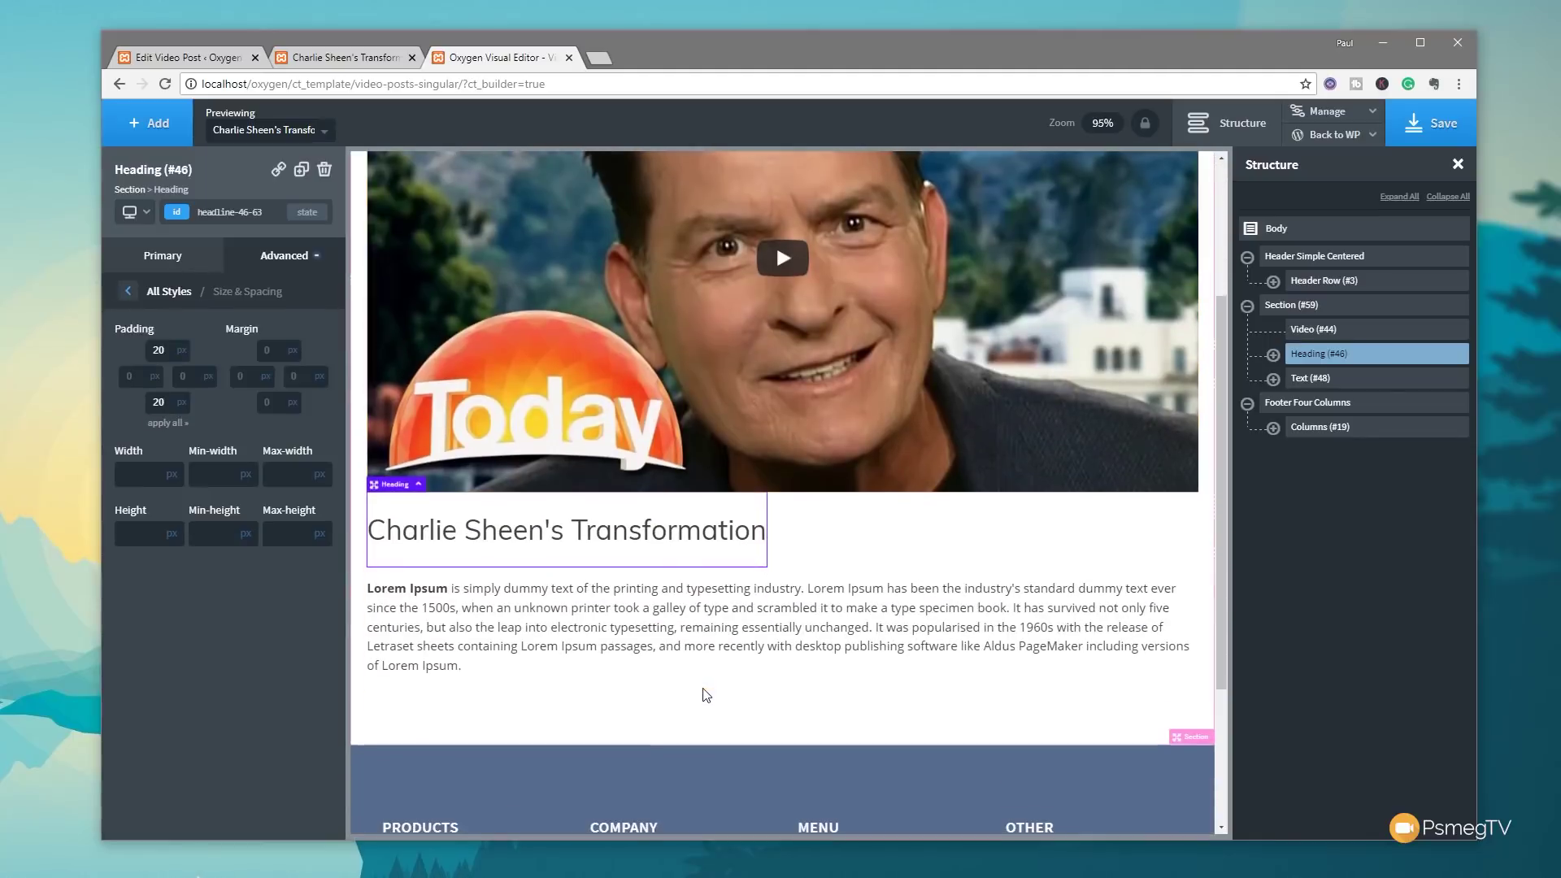
{"action": "scroll", "coordinate": [705, 694], "scroll_direction": "up", "scroll_amount": 3}
{"action": "key", "text": "ctrl+a"}
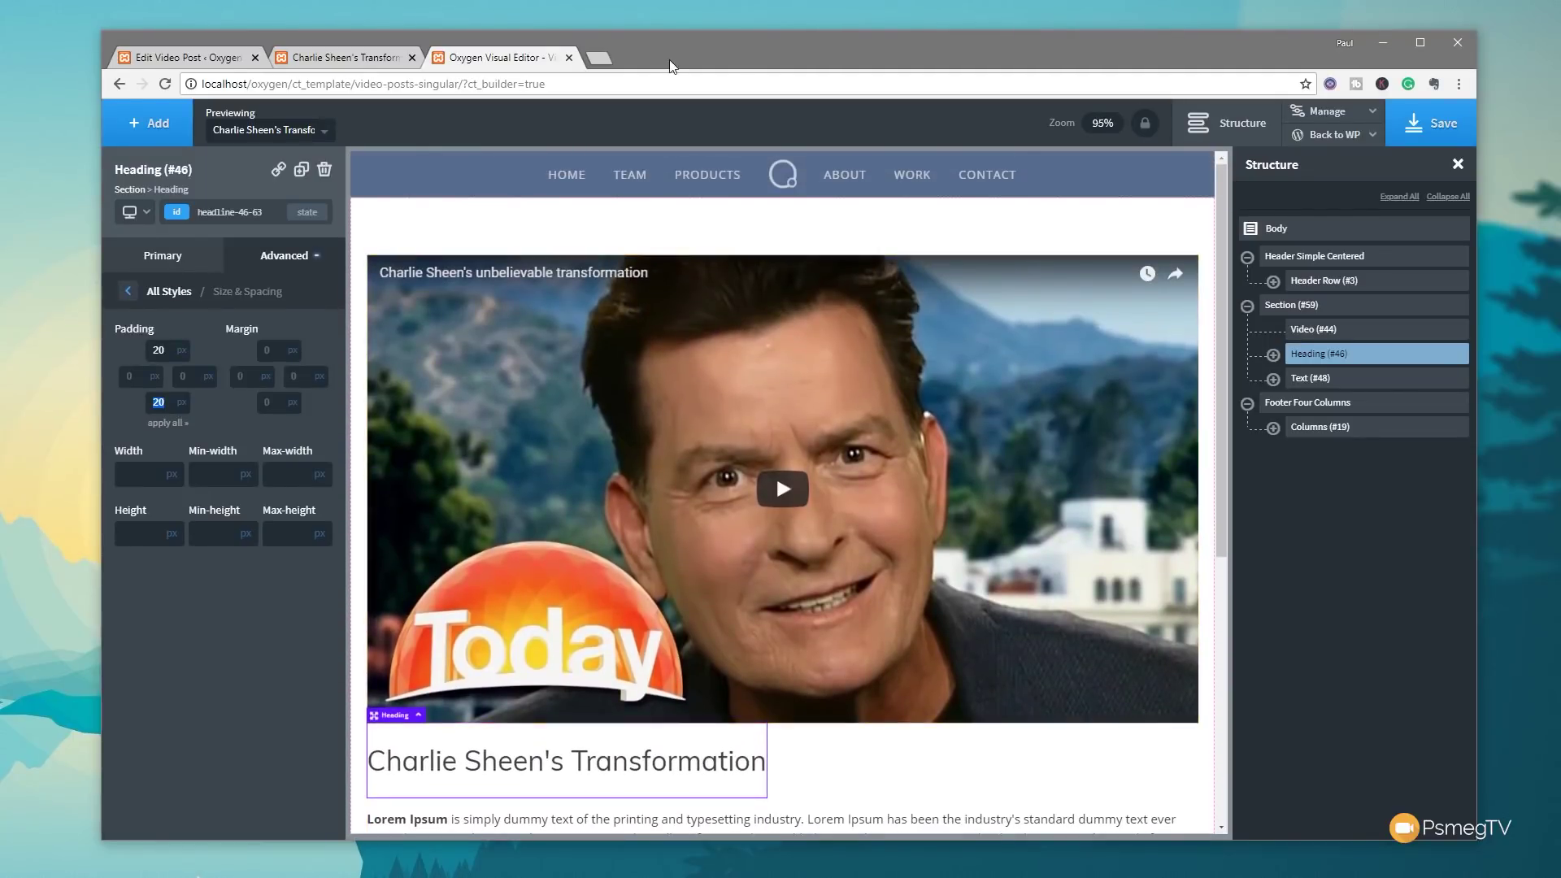